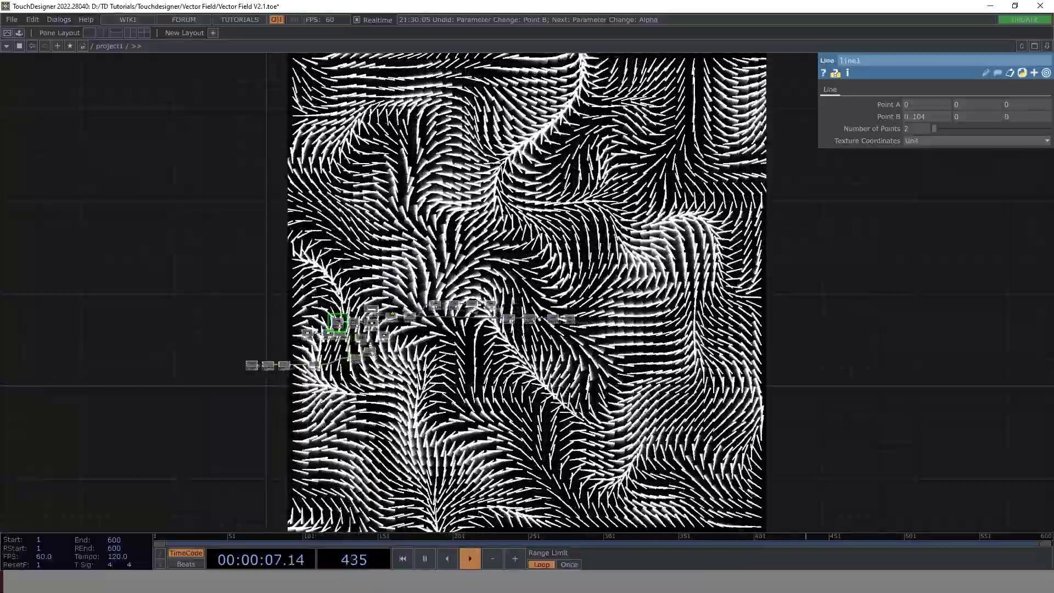
# - Examine the finished vector field network and lower the Harmonics of the noise1 operator to 1
pyautogui.moveTo(762, 246); pyautogui.dragTo(575, 206)
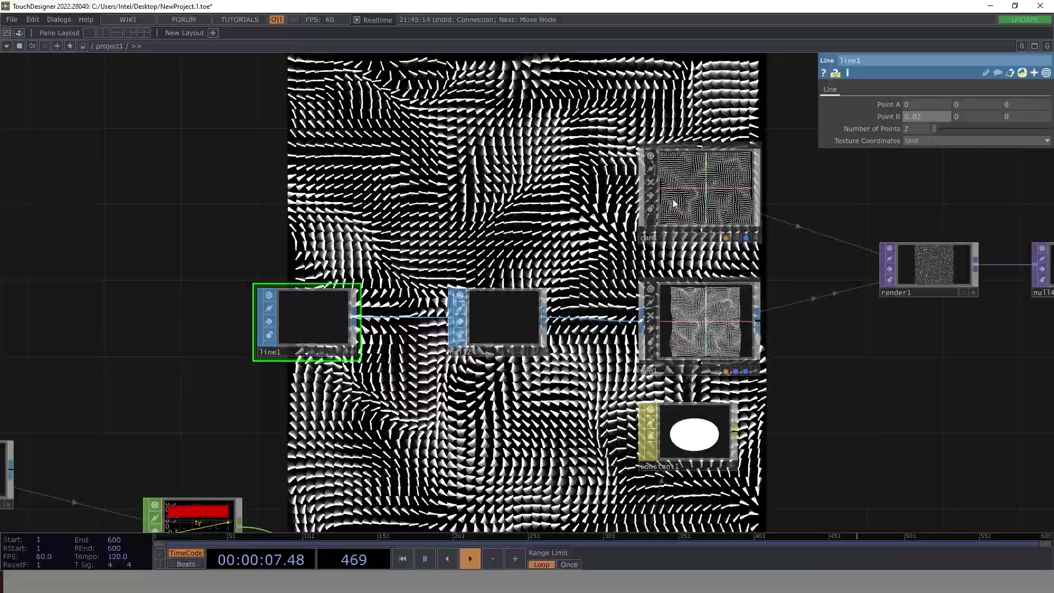
pyautogui.moveTo(956, 364); pyautogui.dragTo(398, 325)
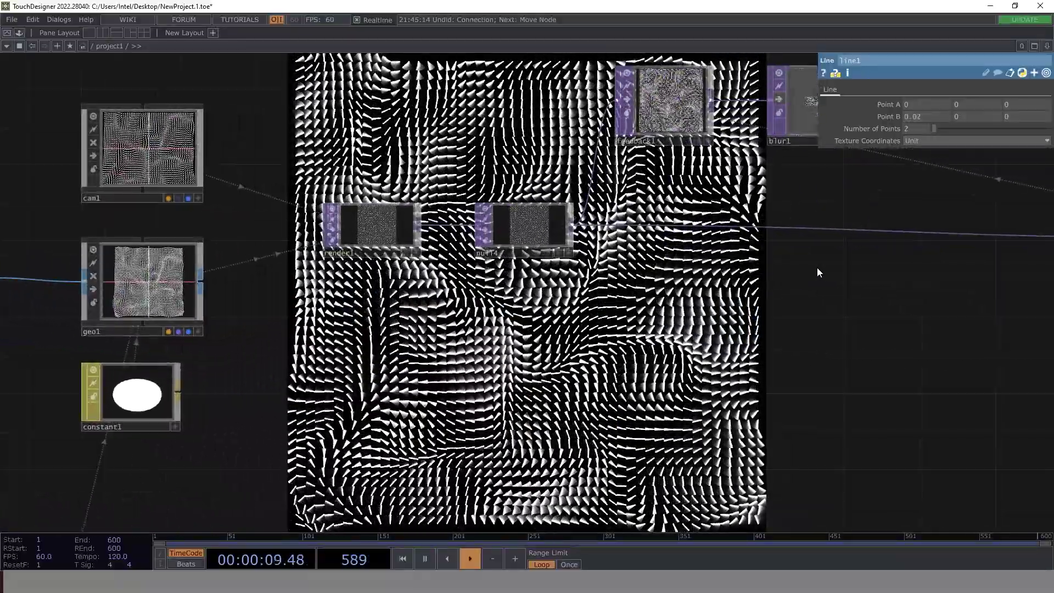
pyautogui.hscroll(5, 818, 272)
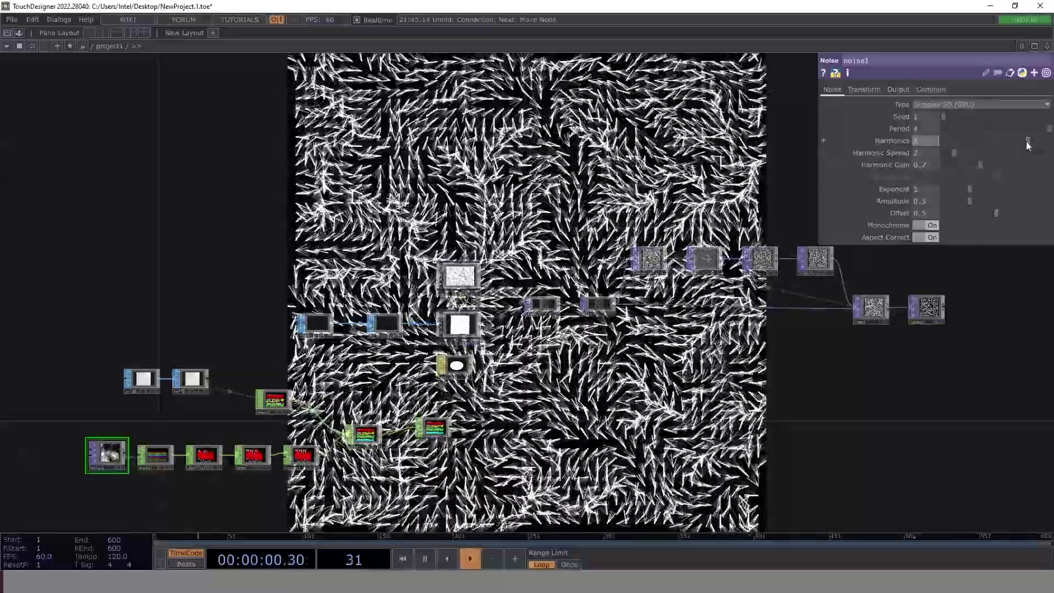
pyautogui.moveTo(1029, 141); pyautogui.dragTo(955, 137)
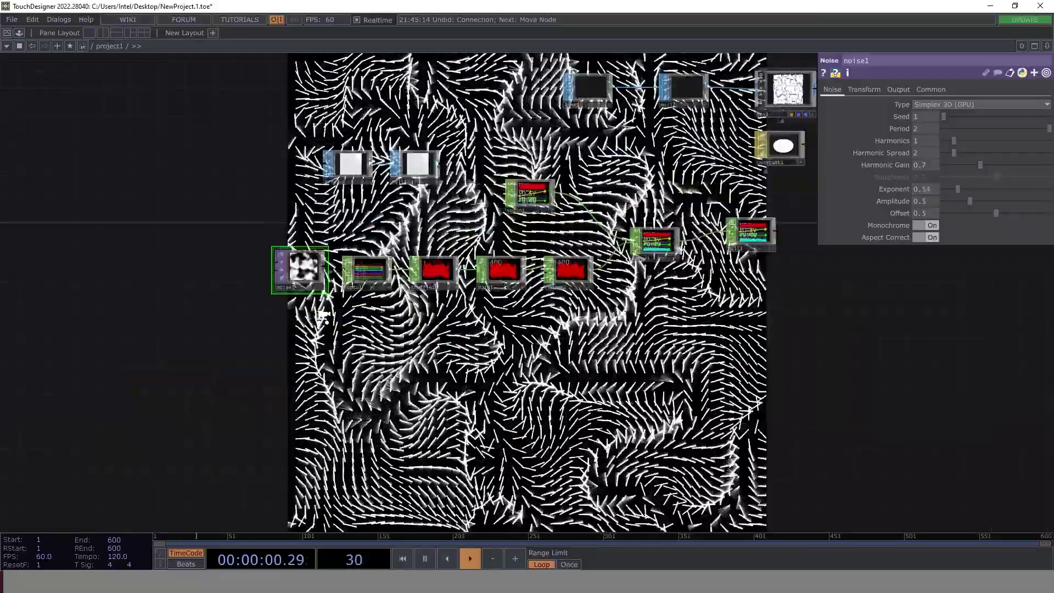
pyautogui.scroll(3, 351, 269)
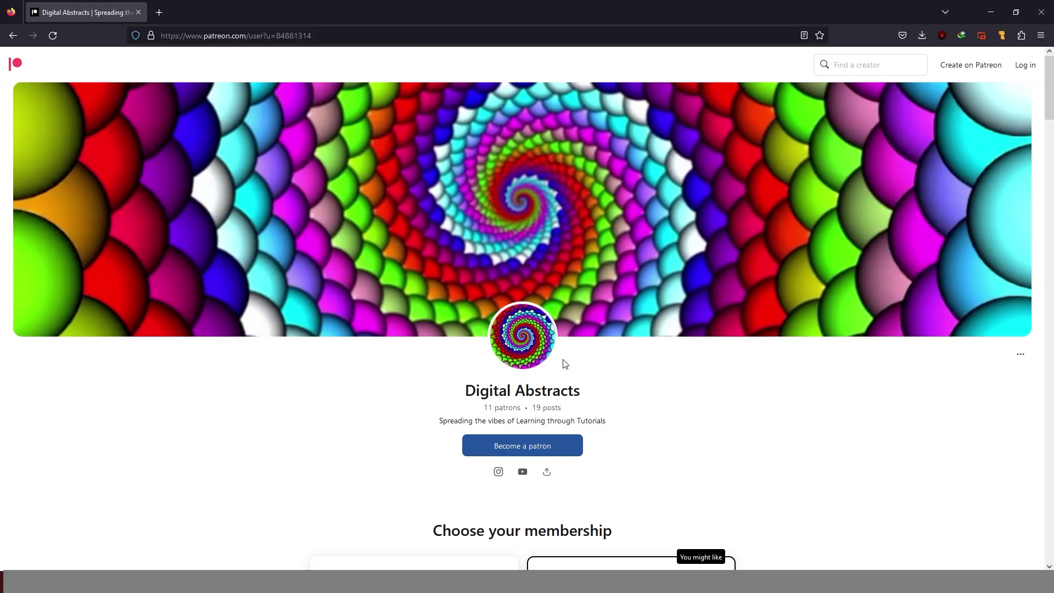
# - Browse the Digital Abstracts Patreon page, looking over its membership tiers and recent project-file posts
pyautogui.scroll(-3, 708, 397)
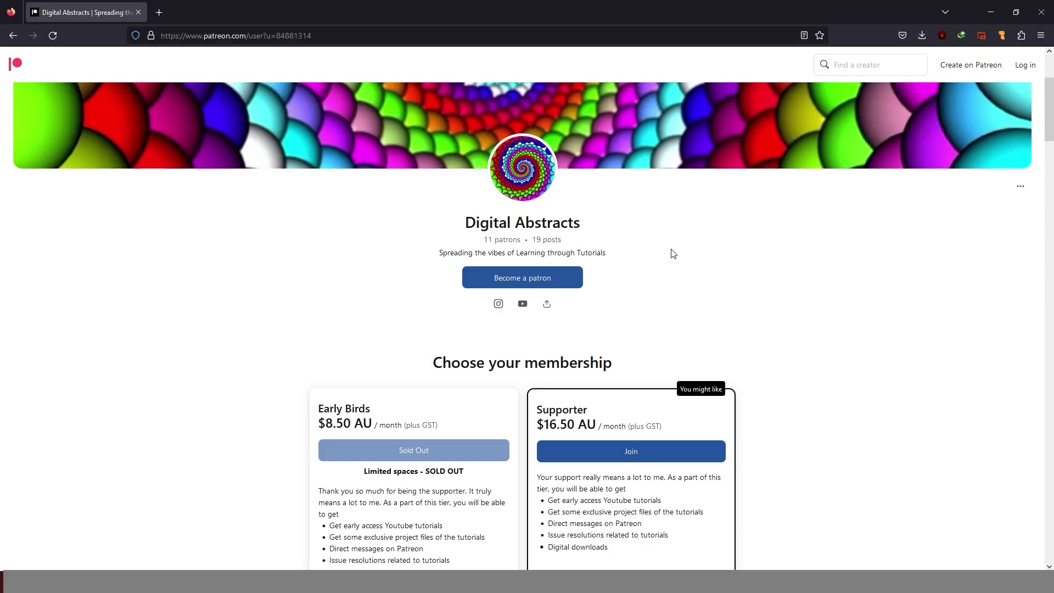
pyautogui.scroll(-15, 673, 254)
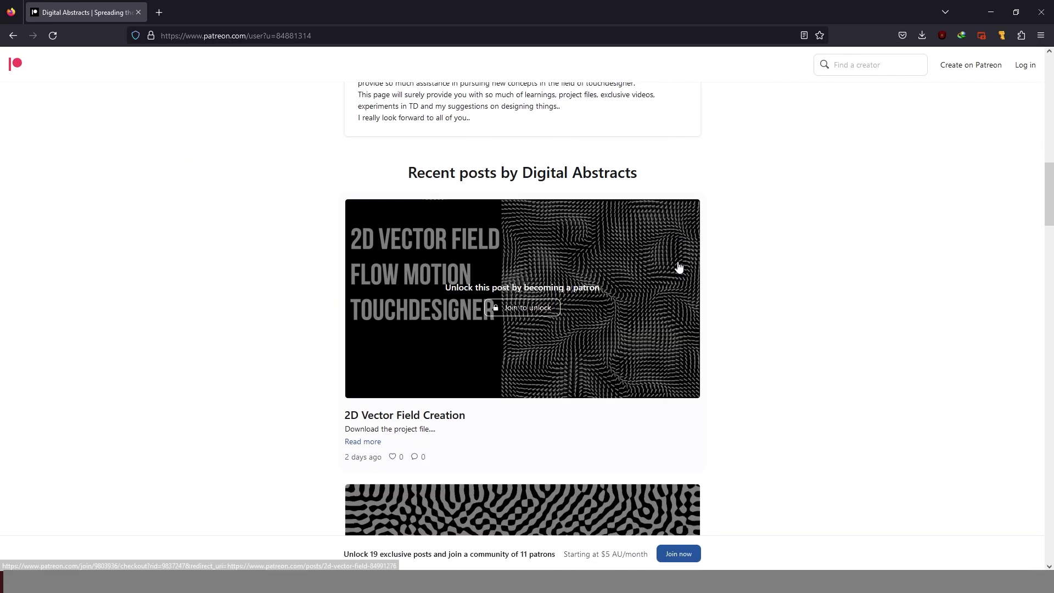
pyautogui.scroll(-4, 676, 264)
pyautogui.scroll(-5, 673, 266)
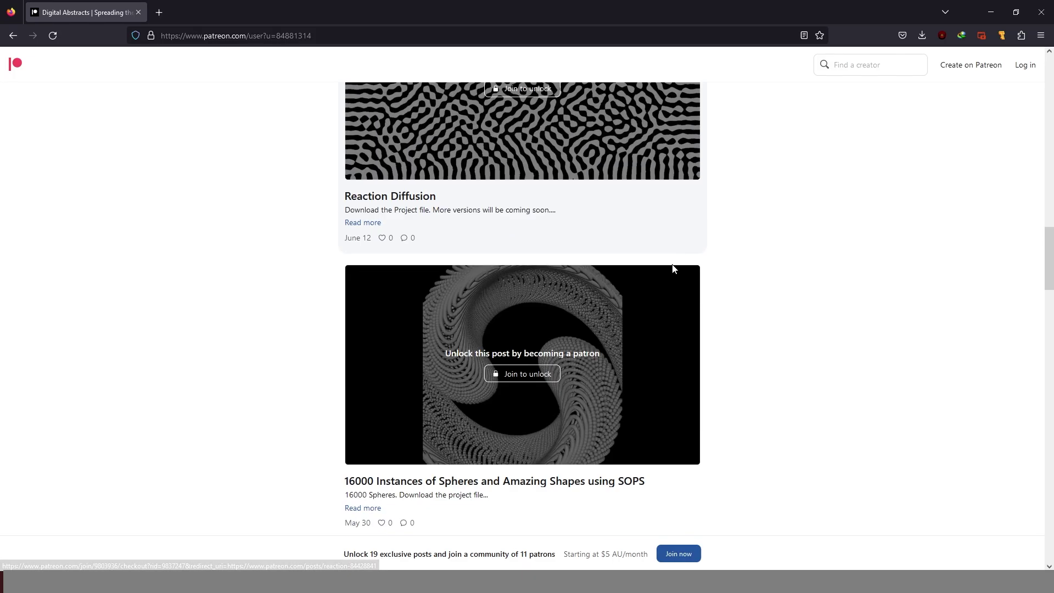
pyautogui.scroll(-10, 674, 263)
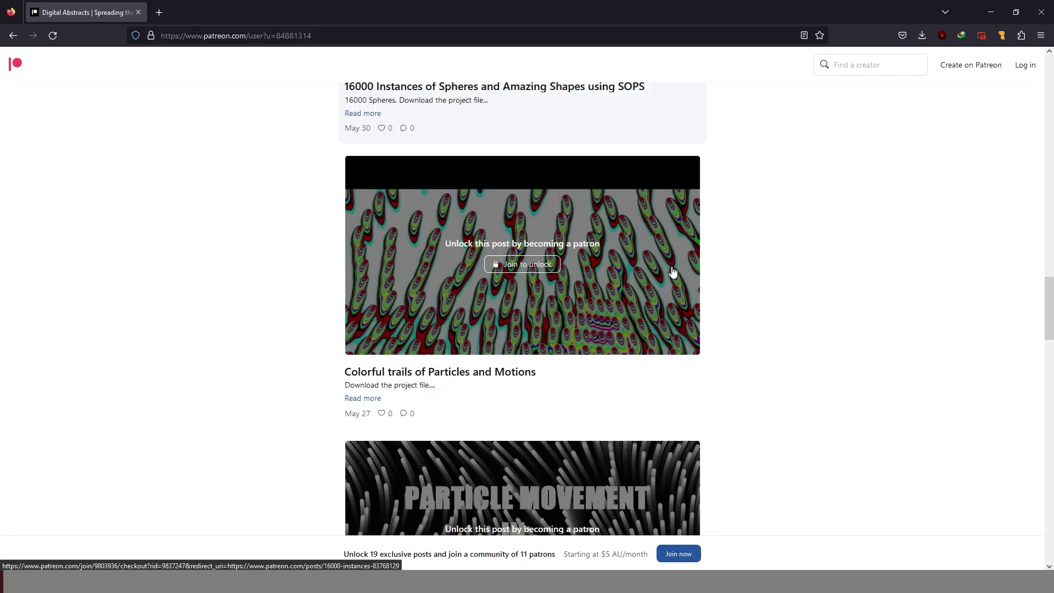
pyautogui.scroll(-3, 671, 271)
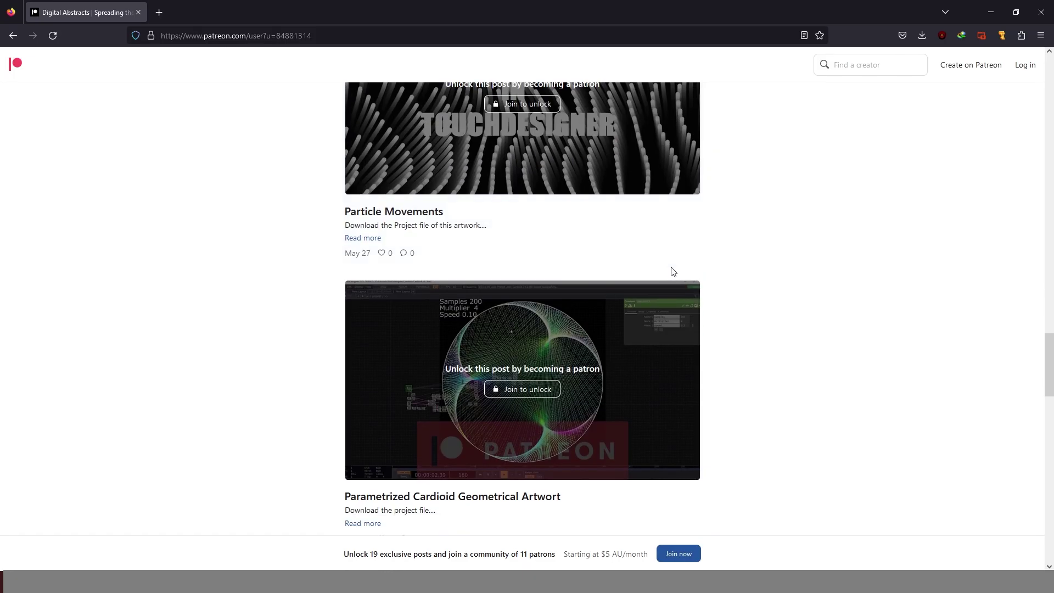
pyautogui.scroll(-9, 673, 273)
pyautogui.scroll(-6, 670, 269)
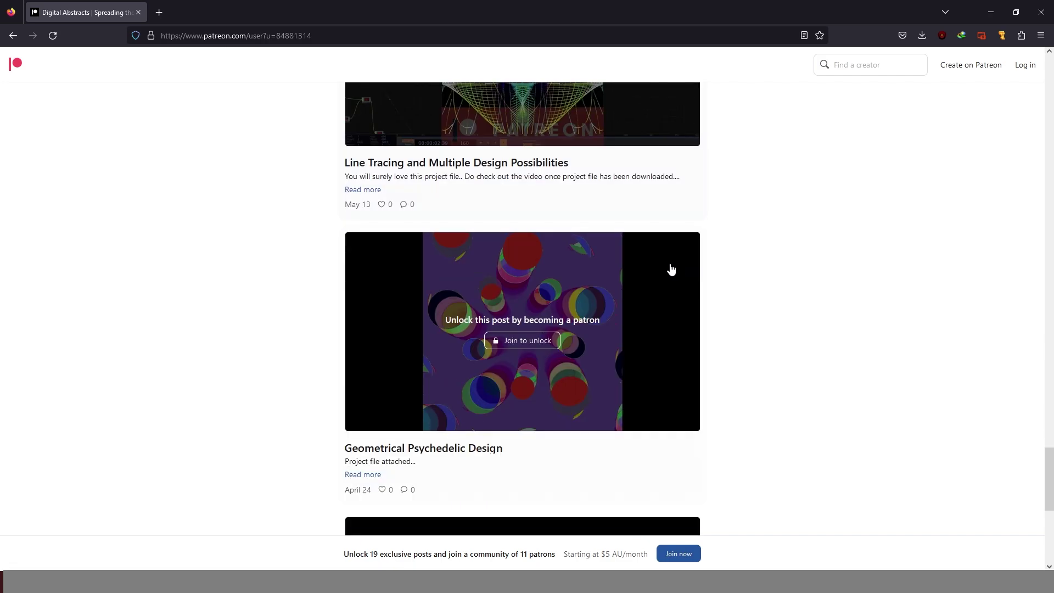
pyautogui.scroll(-6, 685, 271)
pyautogui.scroll(-2, 685, 269)
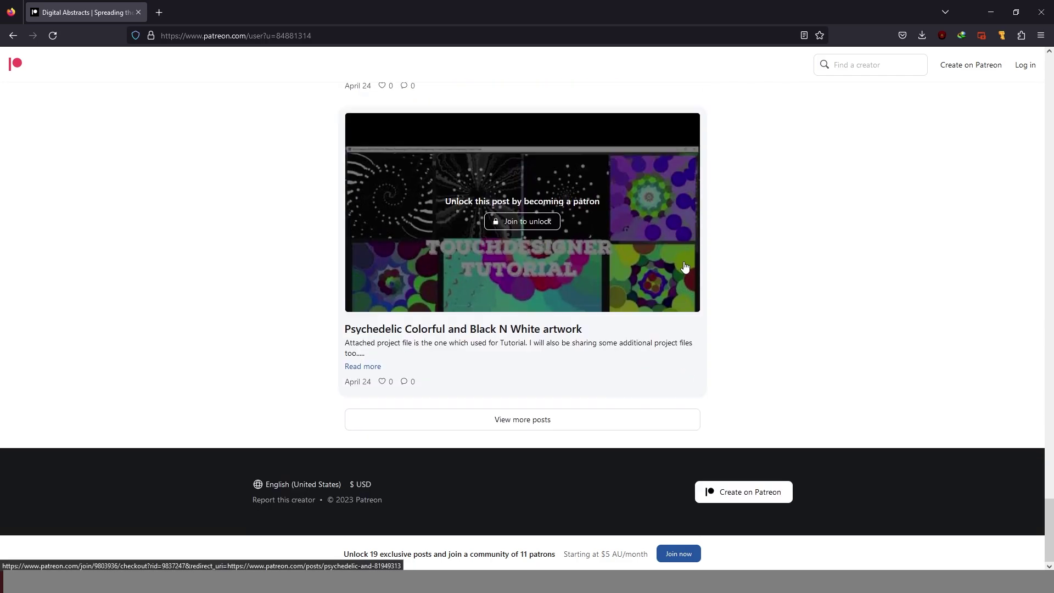
pyautogui.scroll(7, 680, 268)
pyautogui.scroll(18, 681, 267)
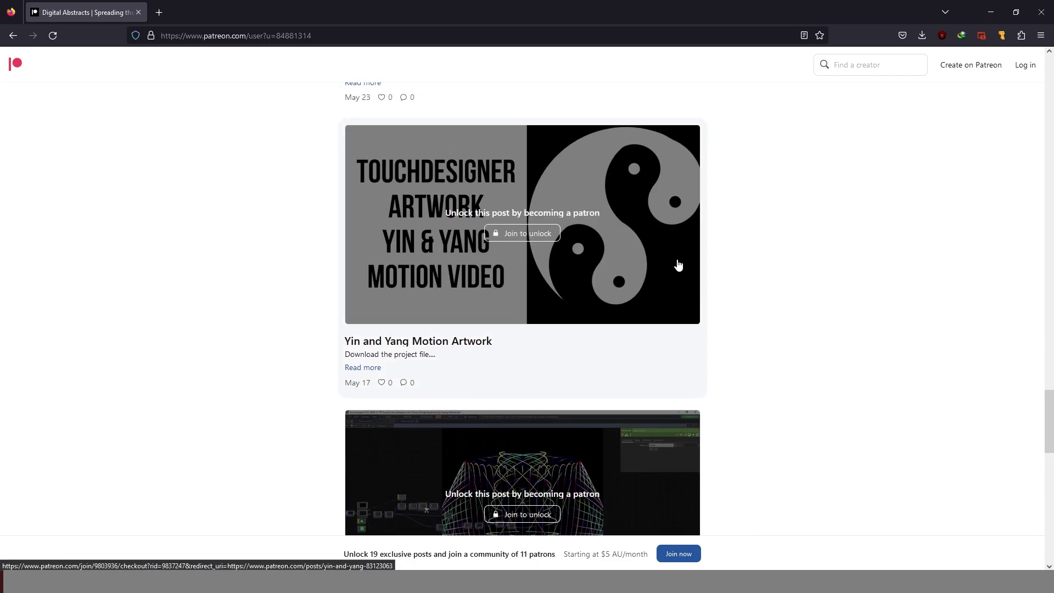
pyautogui.scroll(15, 677, 261)
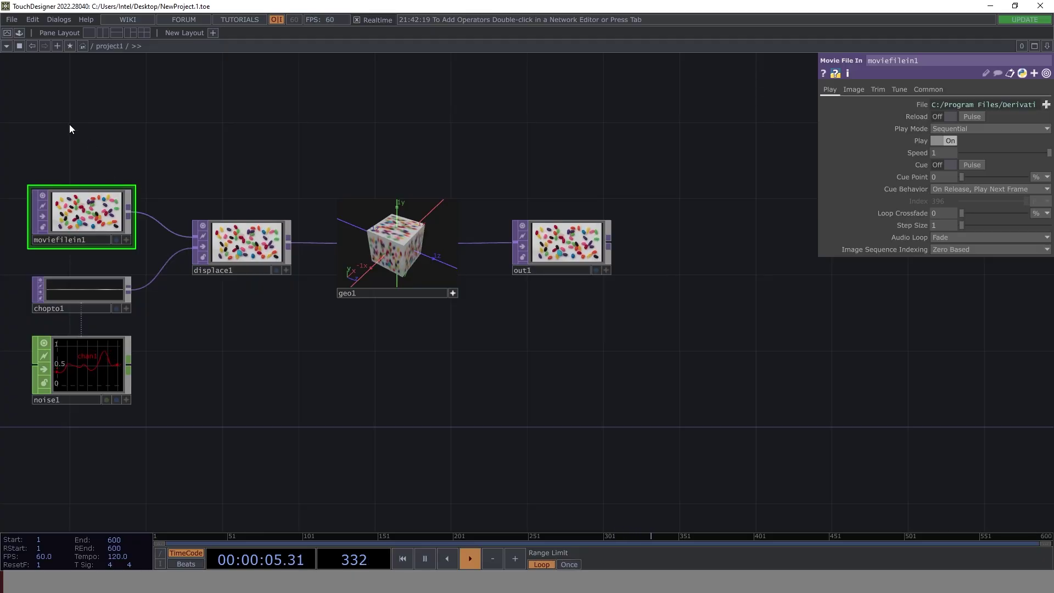
# - Delete all six default operators and place a Grid SOP in the empty network
pyautogui.moveTo(58, 131); pyautogui.dragTo(605, 432)
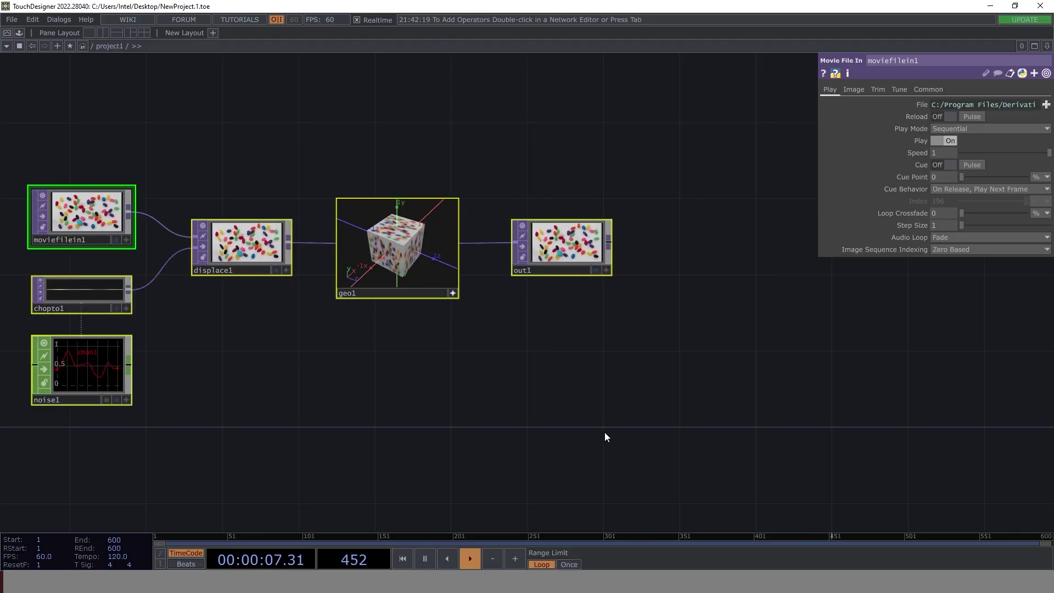
pyautogui.press('Delete')
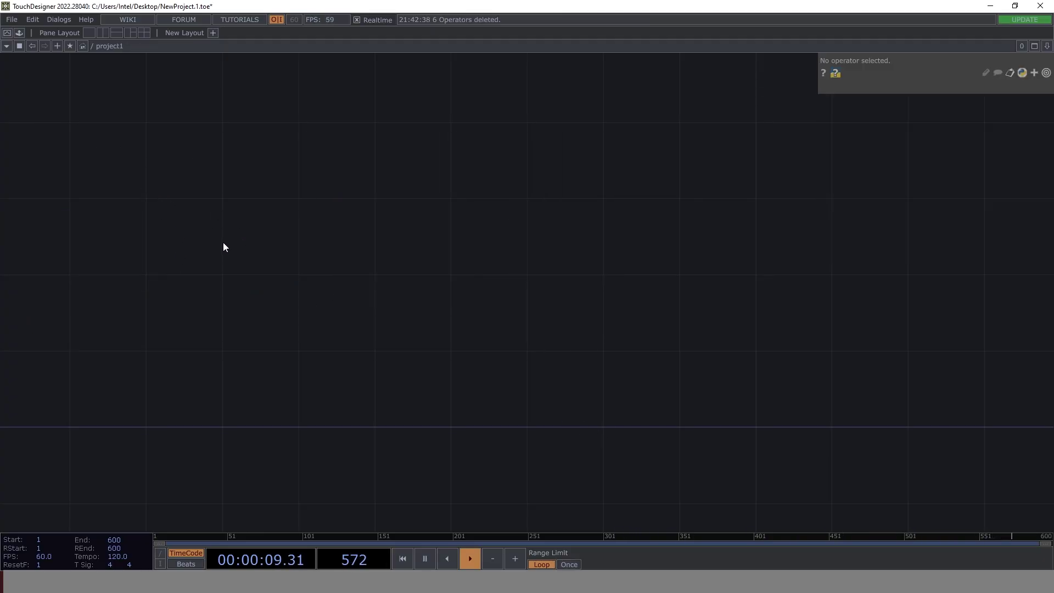
pyautogui.press('Tab')
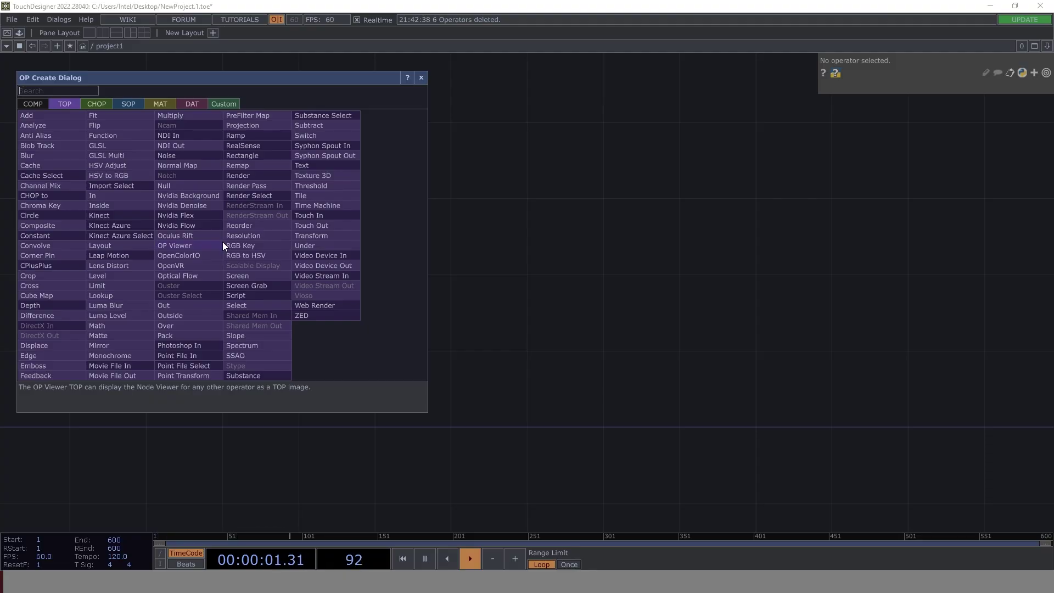
pyautogui.write('grid')
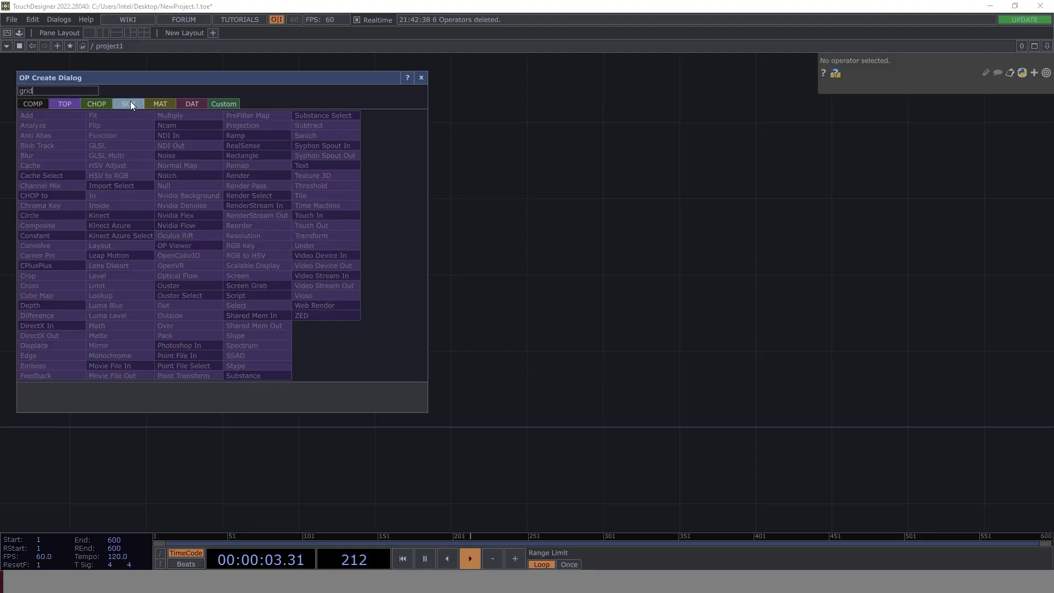
pyautogui.click(130, 104)
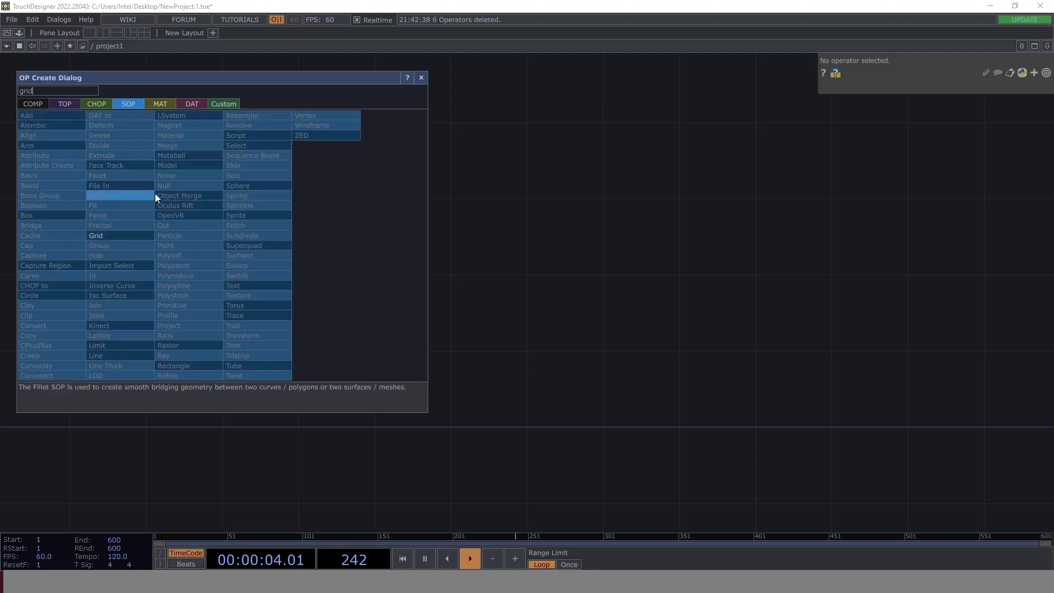
pyautogui.click(116, 238)
pyautogui.click(304, 291)
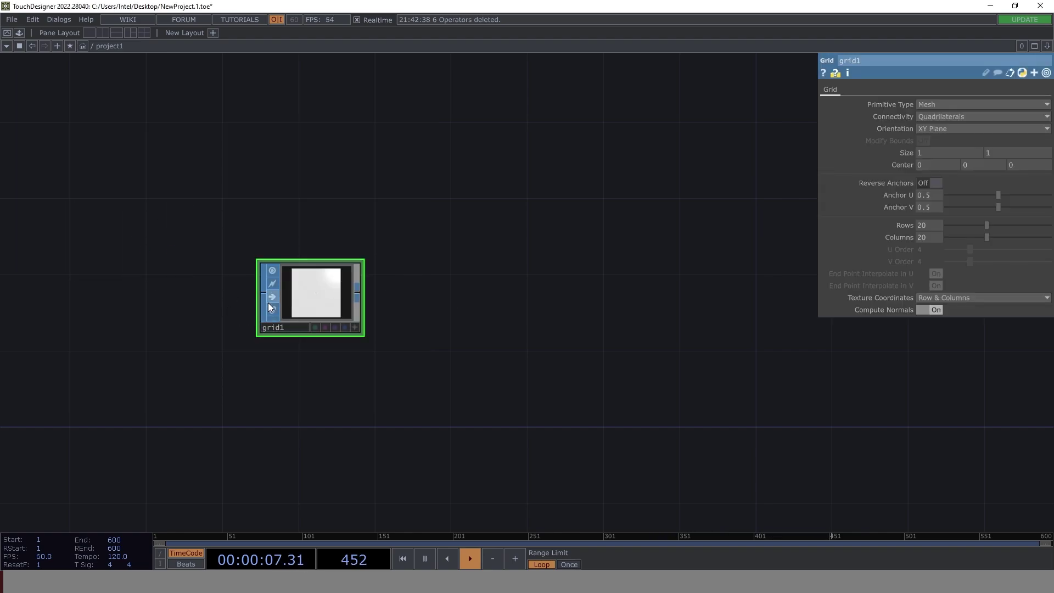
pyautogui.moveTo(307, 299); pyautogui.dragTo(423, 319)
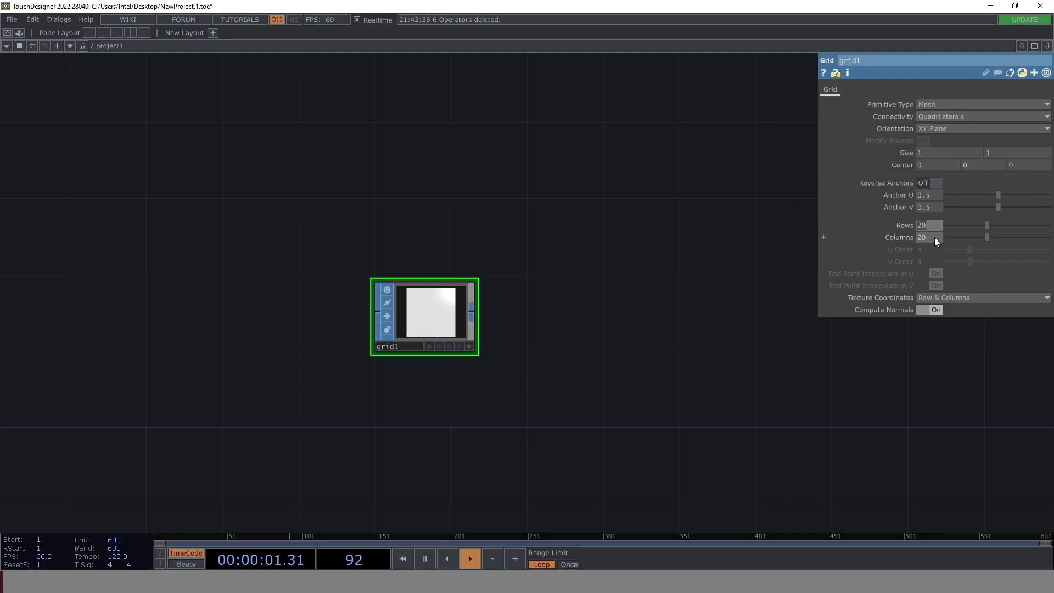
# - Set the grid's Rows and Columns to 50 each
pyautogui.write('50')
pyautogui.moveTo(937, 237); pyautogui.dragTo(914, 237)
pyautogui.click(669, 286)
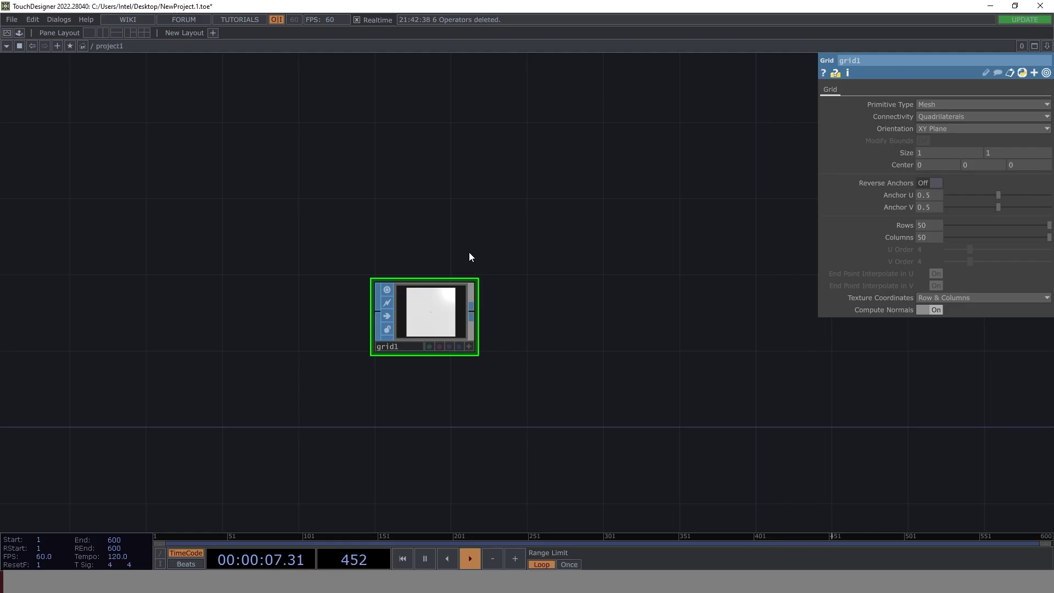
# - Add a Null SOP connected to the output of the grid
pyautogui.rightClick(471, 307)
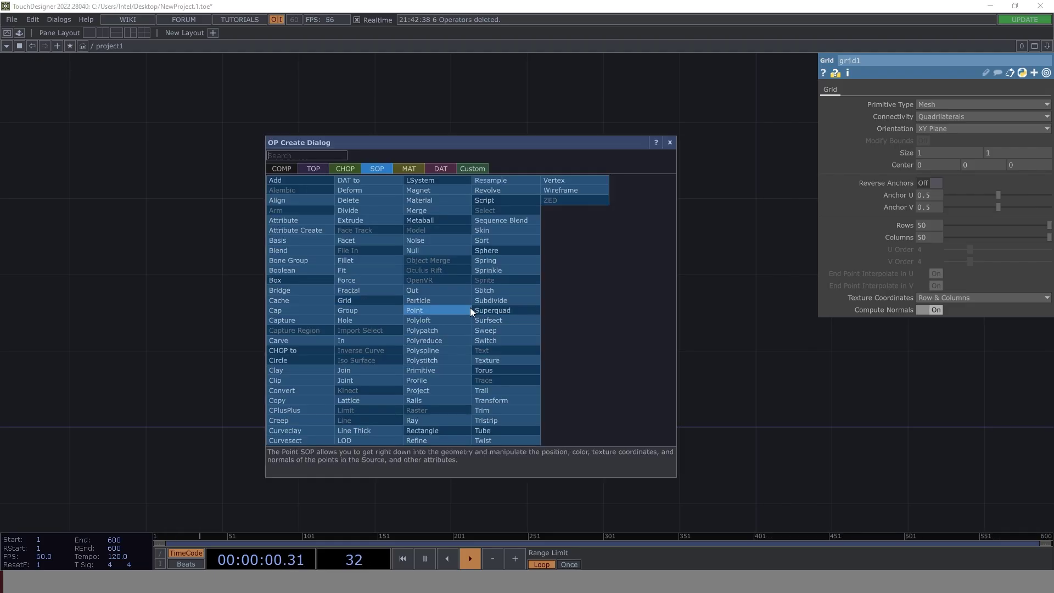
pyautogui.click(437, 252)
pyautogui.click(560, 318)
# - Create a SOP to CHOP from the grid's Null and place it below and to the right of that Null
pyautogui.rightClick(605, 308)
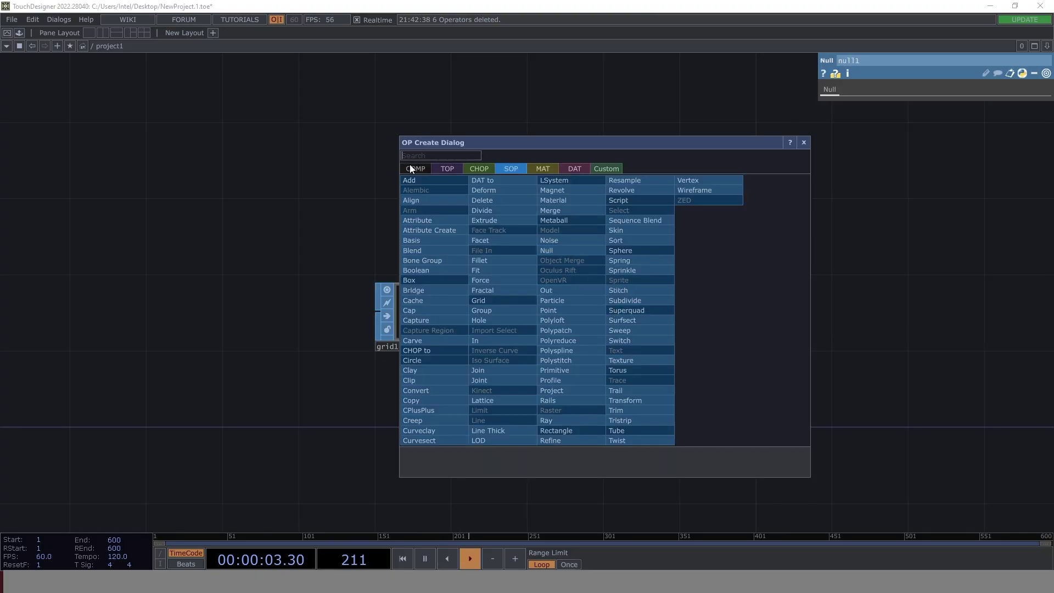
pyautogui.click(486, 166)
pyautogui.click(439, 181)
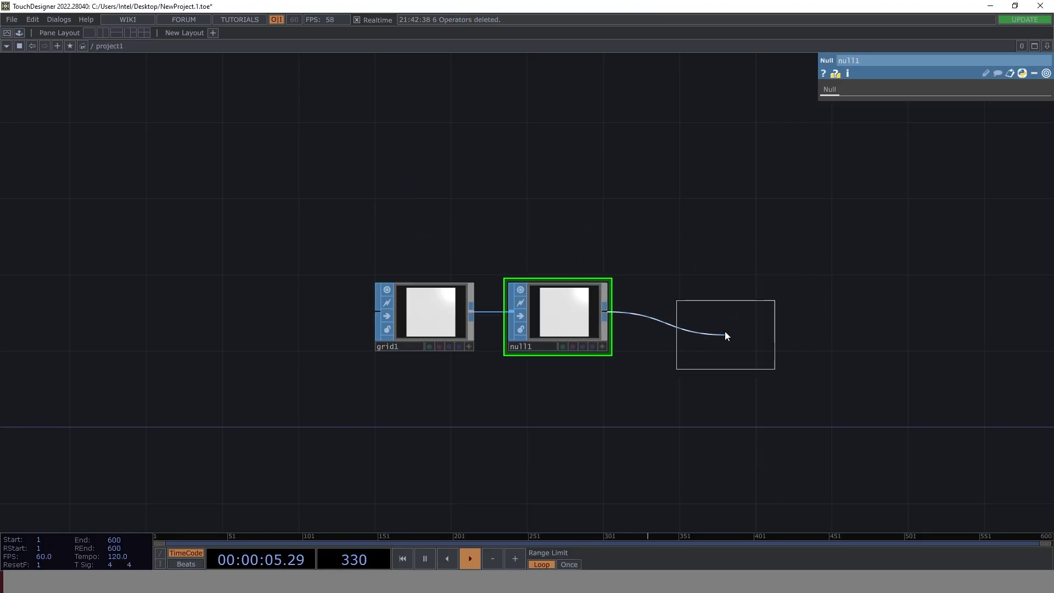
pyautogui.click(733, 338)
pyautogui.moveTo(727, 378); pyautogui.dragTo(497, 345)
pyautogui.moveTo(485, 279)
pyautogui.mouseDown()
pyautogui.moveTo(544, 320)
pyautogui.moveTo(485, 284)
pyautogui.mouseUp()
pyautogui.moveTo(524, 356); pyautogui.dragTo(526, 354)
pyautogui.moveTo(502, 288); pyautogui.dragTo(665, 400)
pyautogui.click(542, 264)
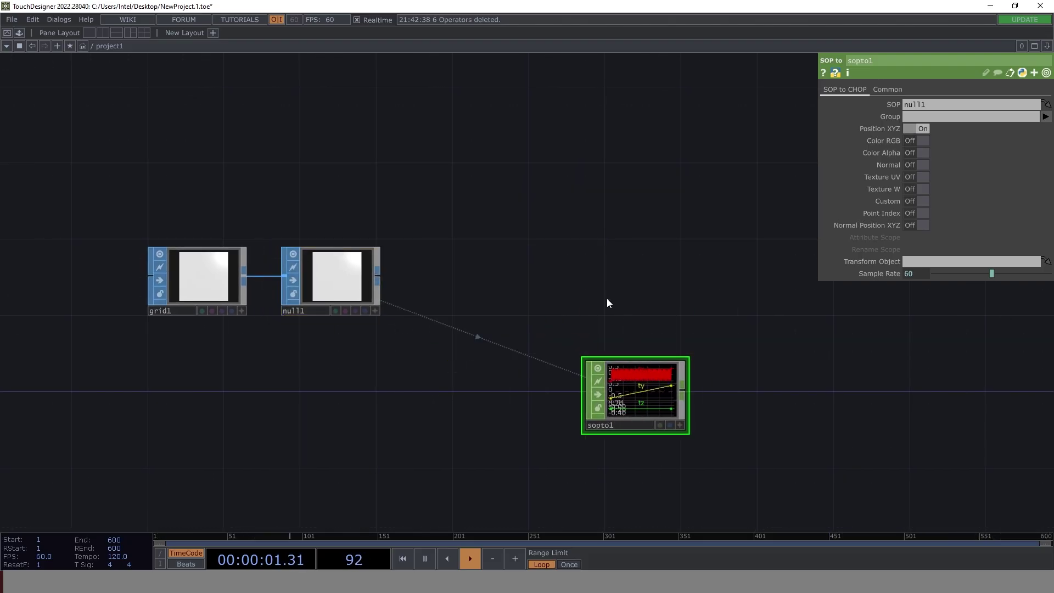
# - Add a Line SOP above the grid and set the X value of its Point B to 0.1
pyautogui.moveTo(637, 234); pyautogui.dragTo(549, 267)
pyautogui.moveTo(372, 203); pyautogui.dragTo(402, 285)
pyautogui.moveTo(384, 234); pyautogui.dragTo(552, 286)
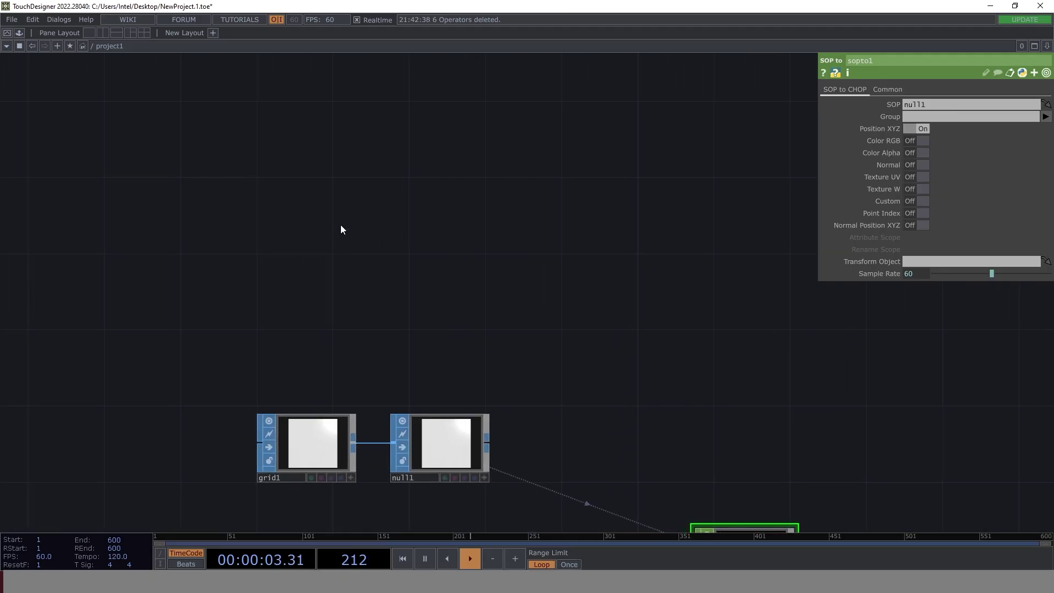
pyautogui.press('Tab')
pyautogui.write('line')
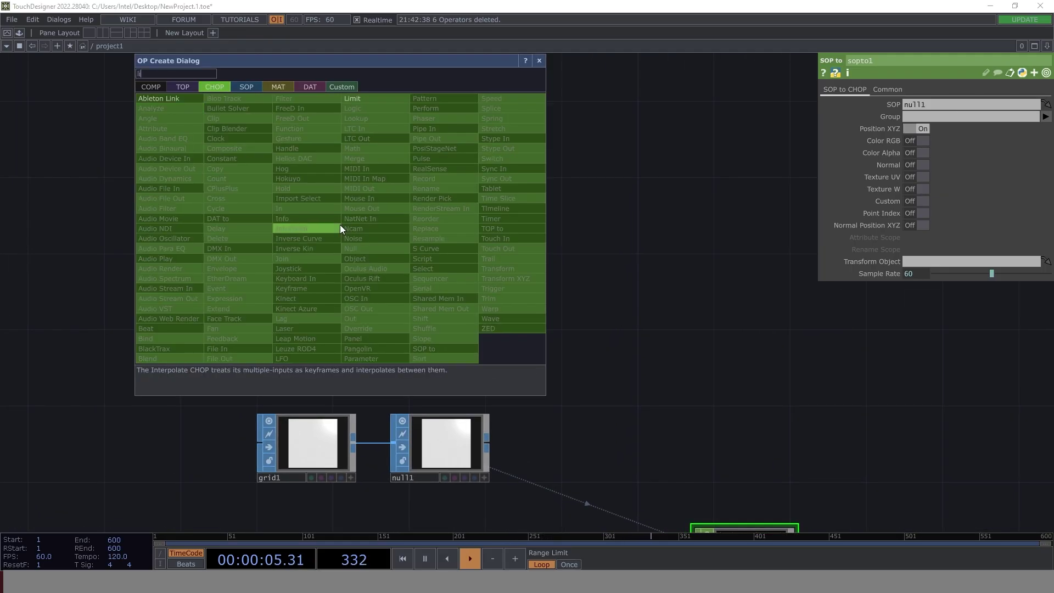
pyautogui.click(251, 82)
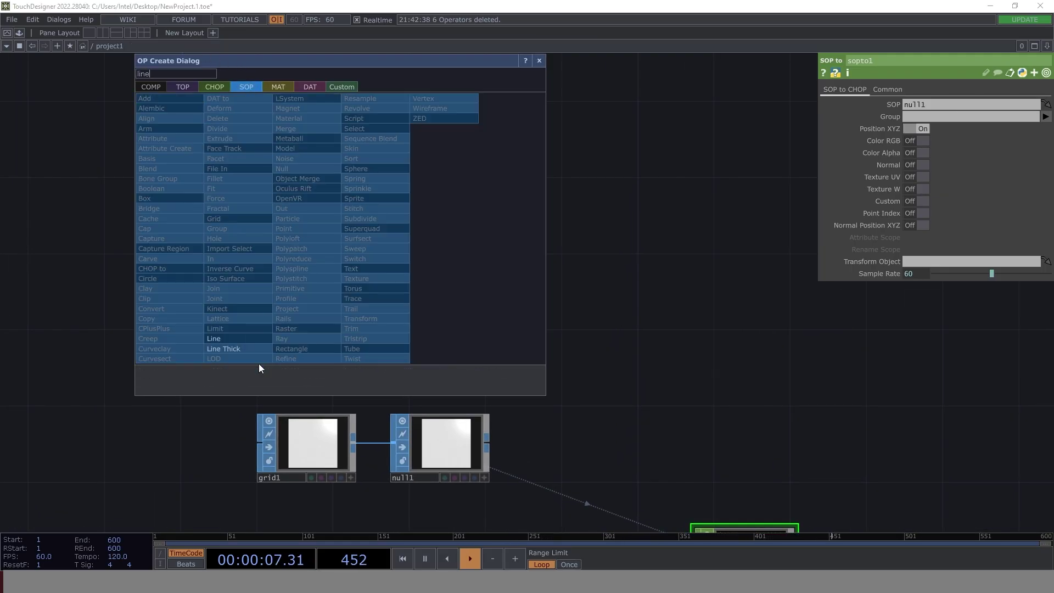
pyautogui.click(243, 335)
pyautogui.click(329, 303)
pyautogui.moveTo(330, 304)
pyautogui.mouseDown()
pyautogui.moveTo(293, 303)
pyautogui.moveTo(310, 303)
pyautogui.mouseUp()
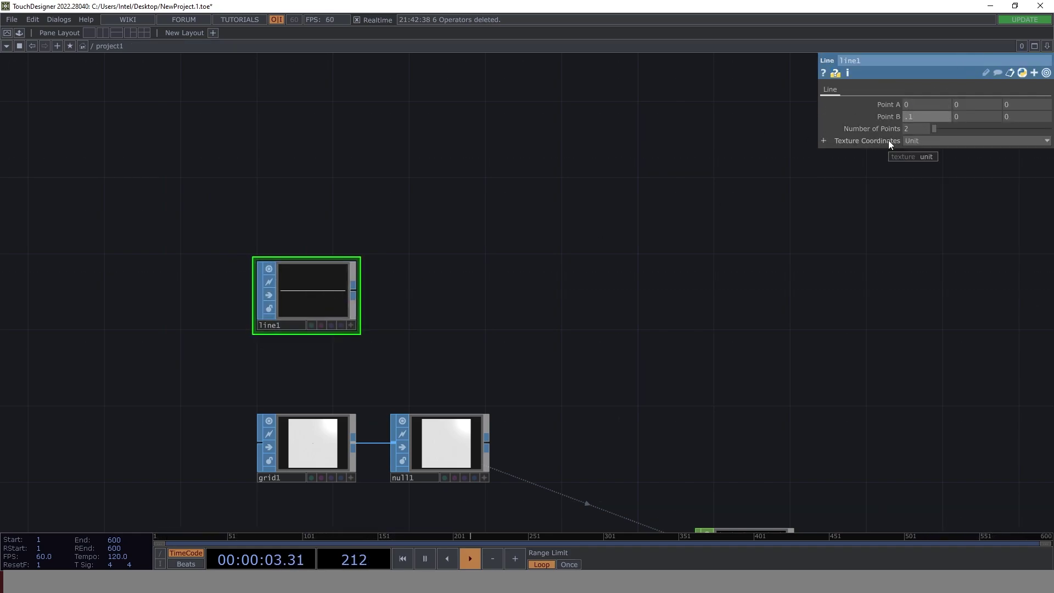
# - Add a Null SOP connected to the output of the line
pyautogui.rightClick(355, 288)
pyautogui.click(305, 240)
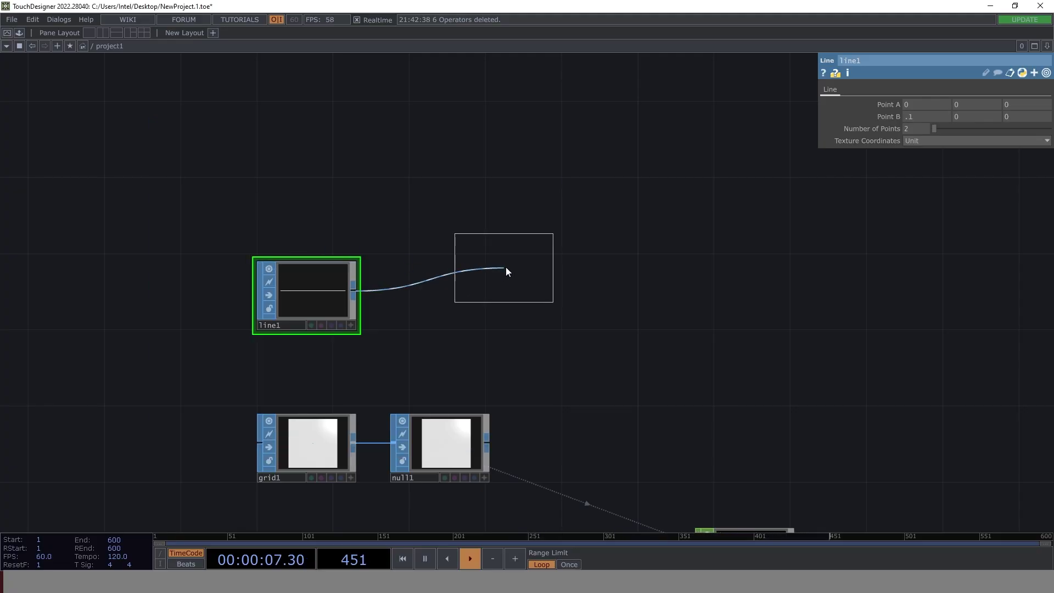
pyautogui.click(500, 295)
# - Add a Geometry COMP fed by the line's Null and place it beside that Null
pyautogui.rightClick(545, 286)
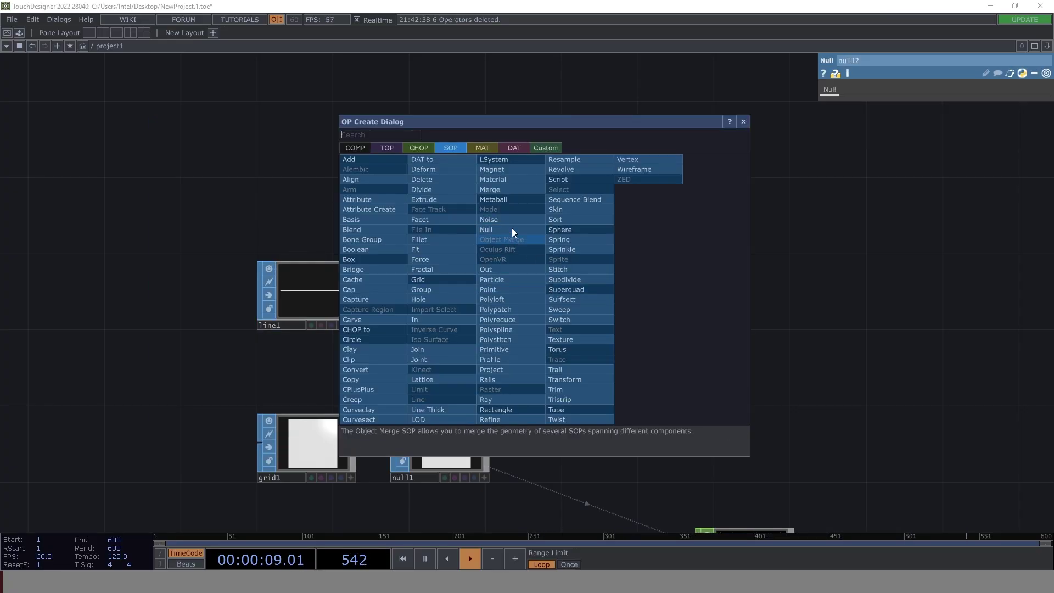
pyautogui.click(356, 149)
pyautogui.click(359, 240)
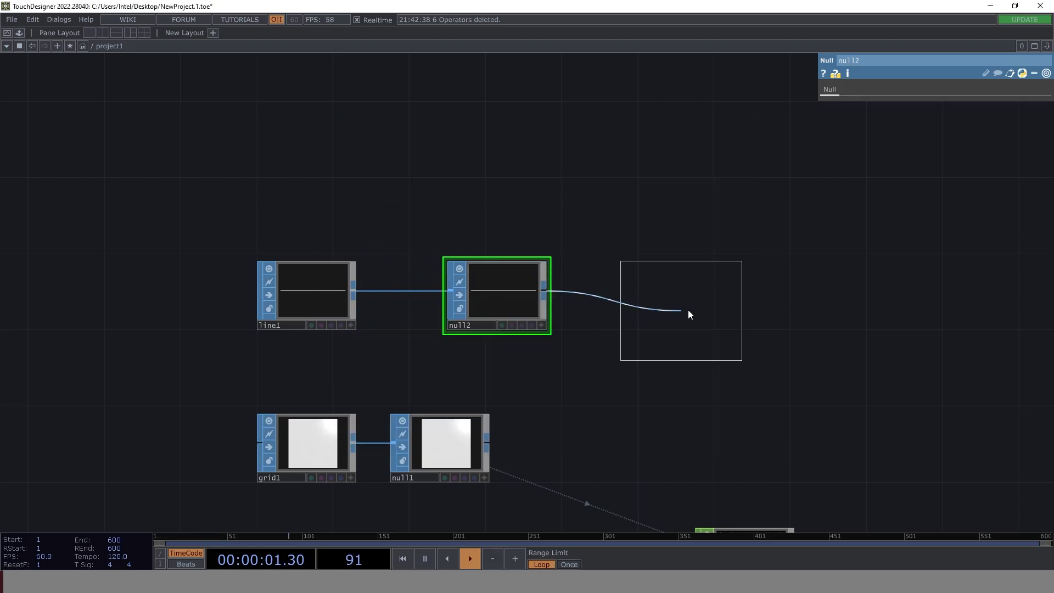
pyautogui.click(709, 298)
# - Add a Camera COMP to the network and place it directly above the Geometry COMP
pyautogui.press('Tab')
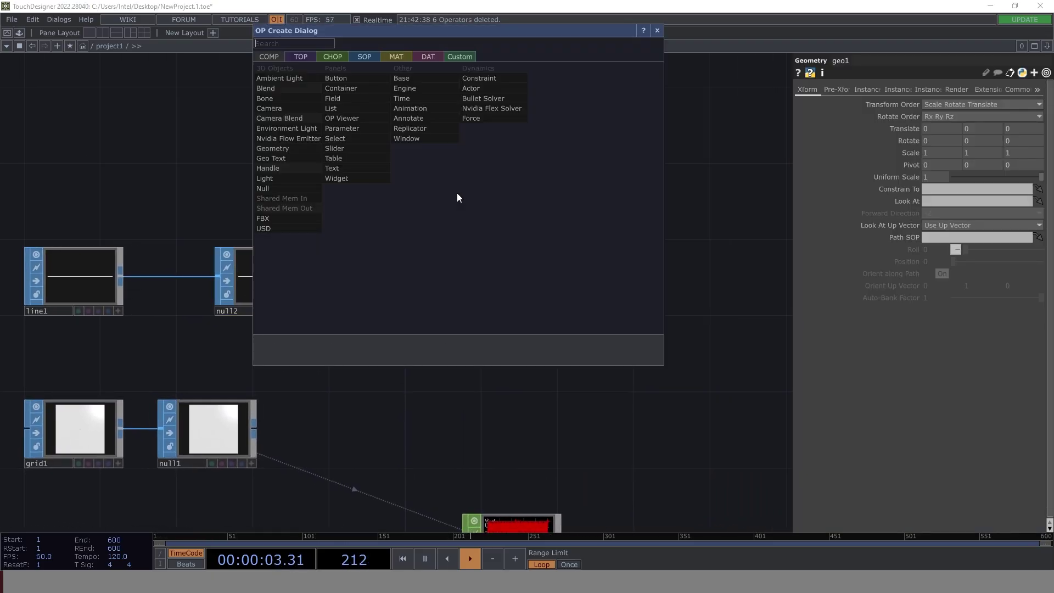
pyautogui.write('cane')
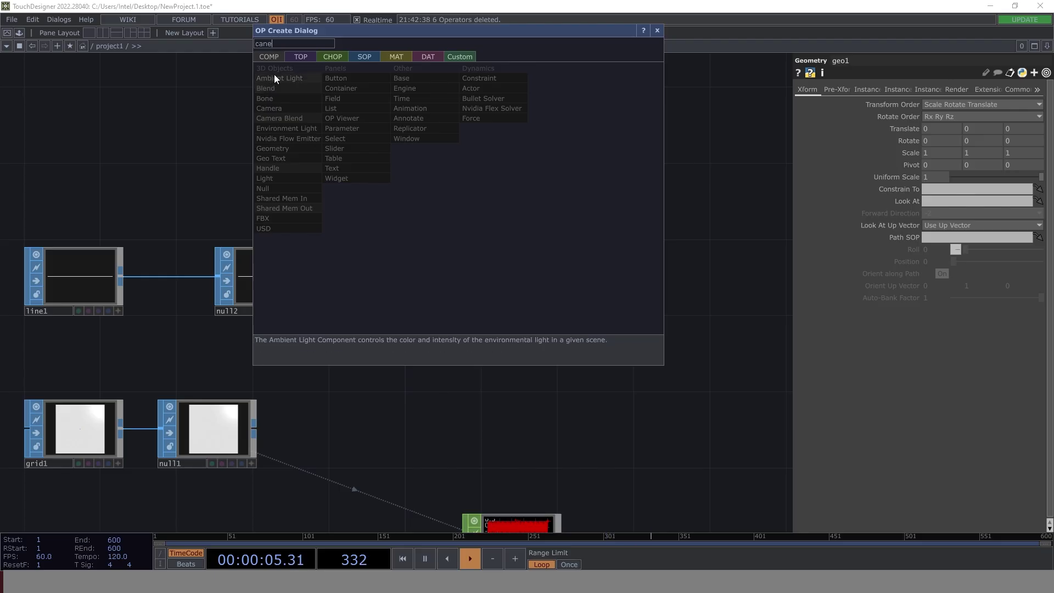
pyautogui.click(279, 108)
pyautogui.click(466, 150)
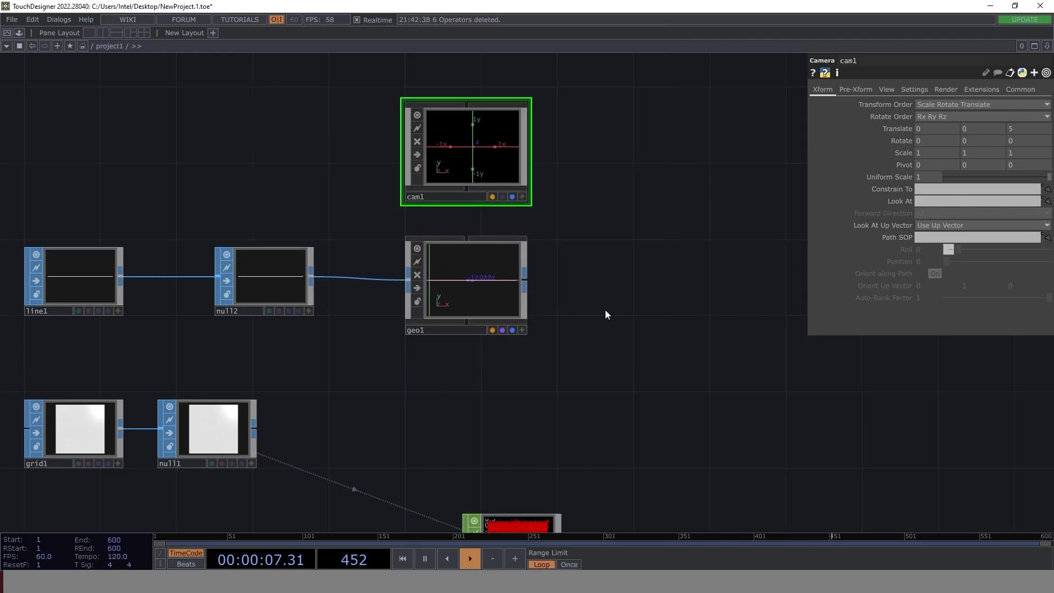
# - Add a Constant MAT and place it below the Geometry COMP
pyautogui.press('Tab')
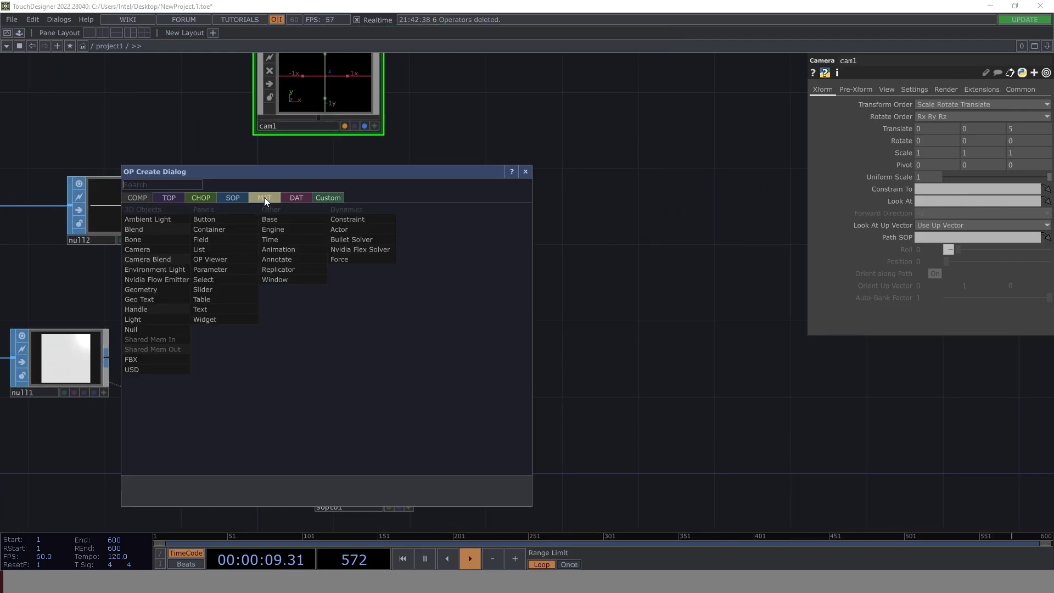
pyautogui.click(263, 198)
pyautogui.write('con')
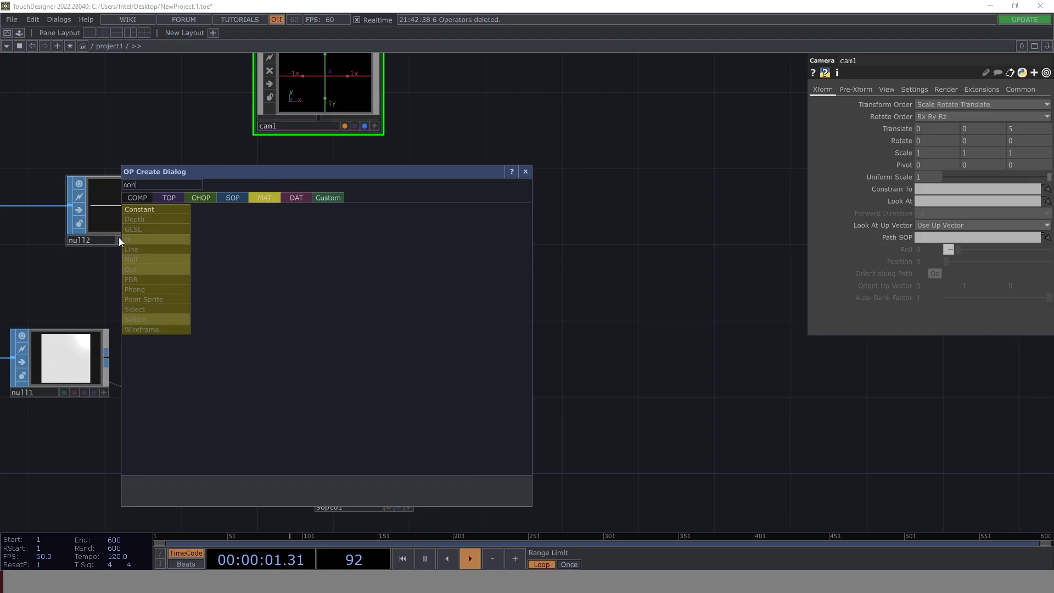
pyautogui.click(147, 209)
pyautogui.click(332, 344)
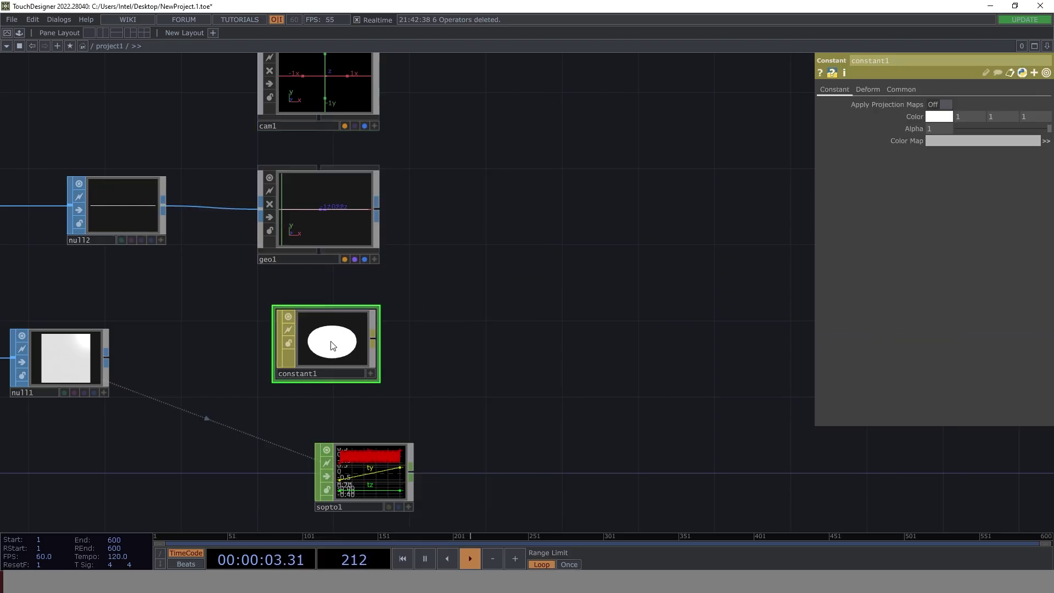
# - Assign the Constant material to the Geometry COMP and move the material node closer beneath it
pyautogui.moveTo(332, 344); pyautogui.dragTo(330, 211)
pyautogui.click(344, 199)
pyautogui.moveTo(324, 345); pyautogui.dragTo(293, 336)
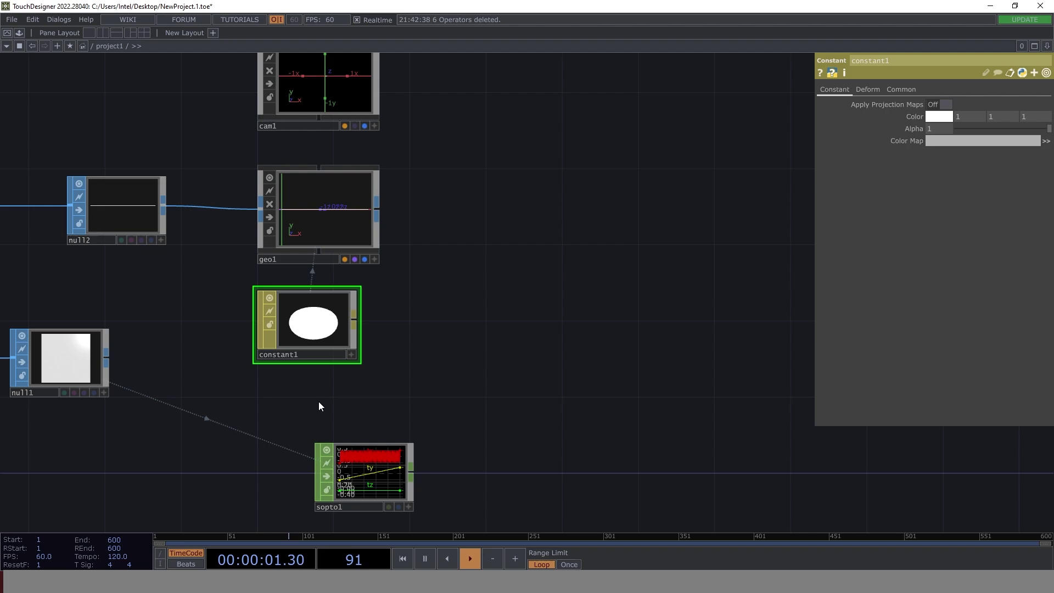
# - Move the grid, its Null and the SOP to CHOP leftward, away from the line and geometry nodes
pyautogui.press('h')
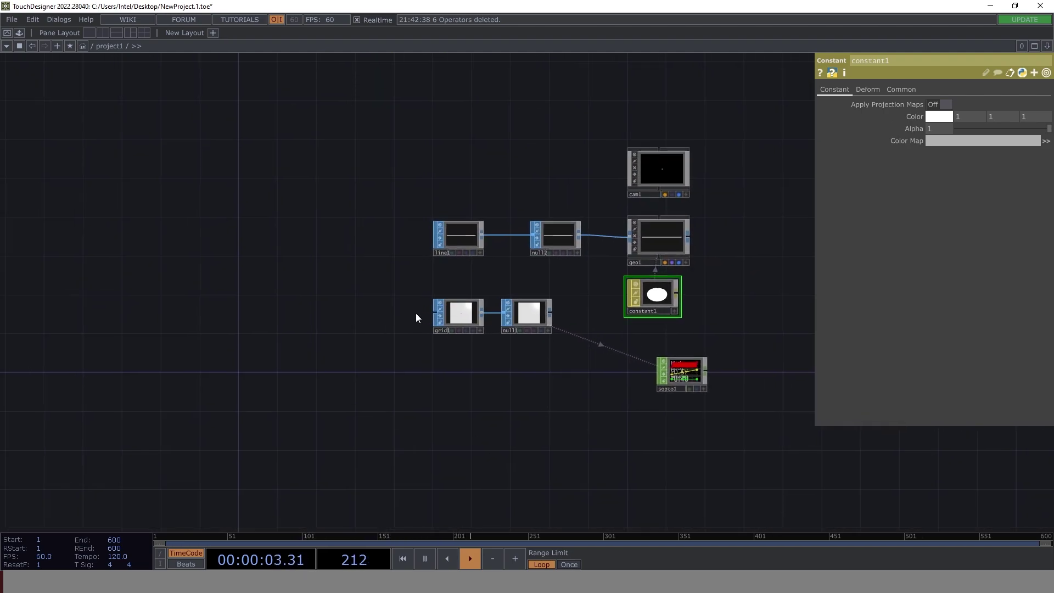
pyautogui.moveTo(400, 289); pyautogui.dragTo(272, 320)
pyautogui.moveTo(682, 375); pyautogui.dragTo(407, 348)
# - Add a Null CHOP wired to the SOP to CHOP's output and place it to the lower right
pyautogui.click(425, 345)
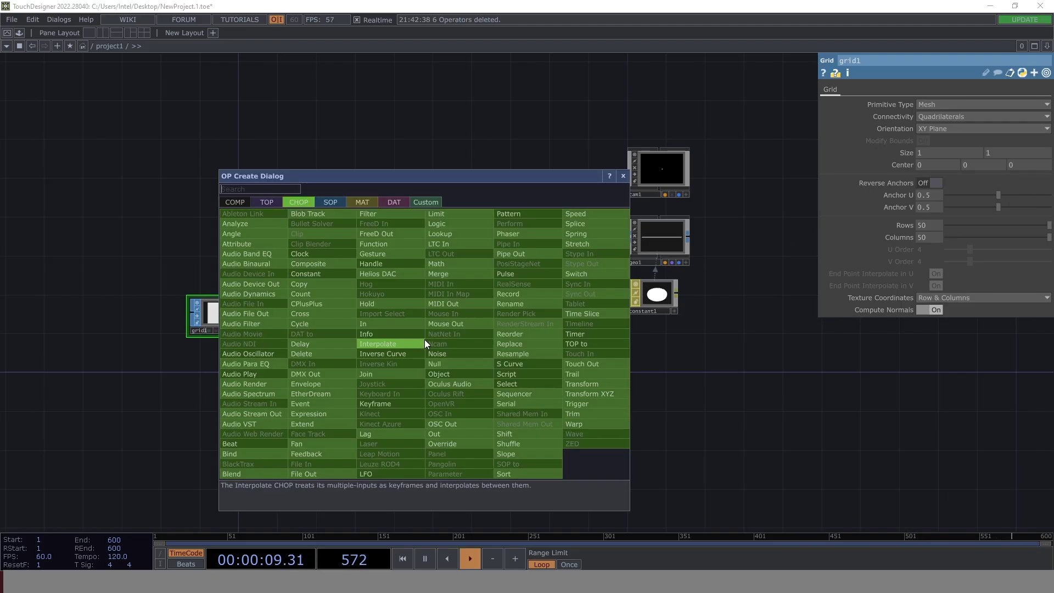
pyautogui.write('nul')
pyautogui.press('Return')
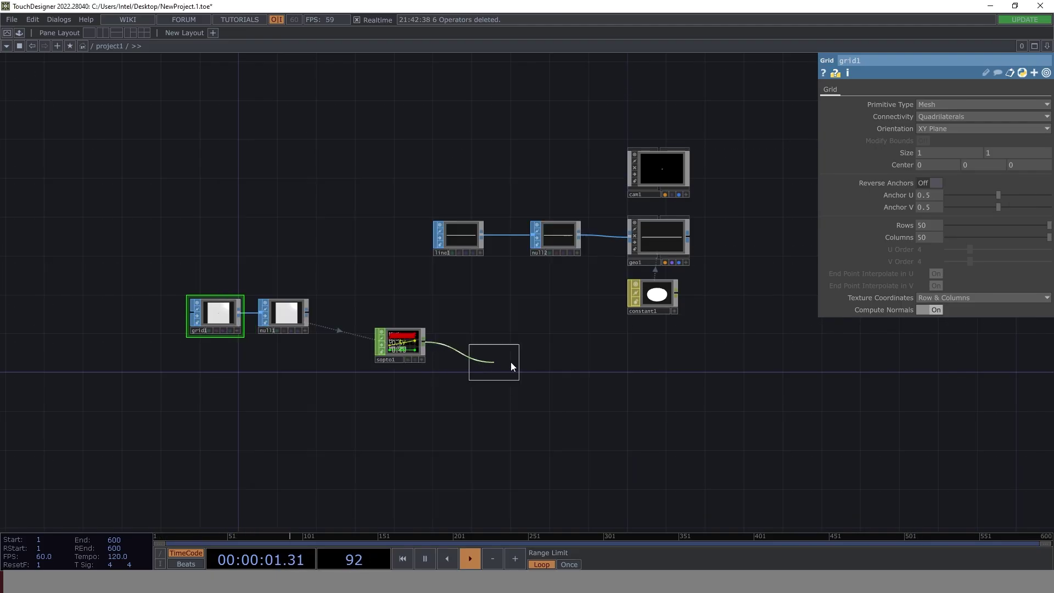
pyautogui.click(564, 396)
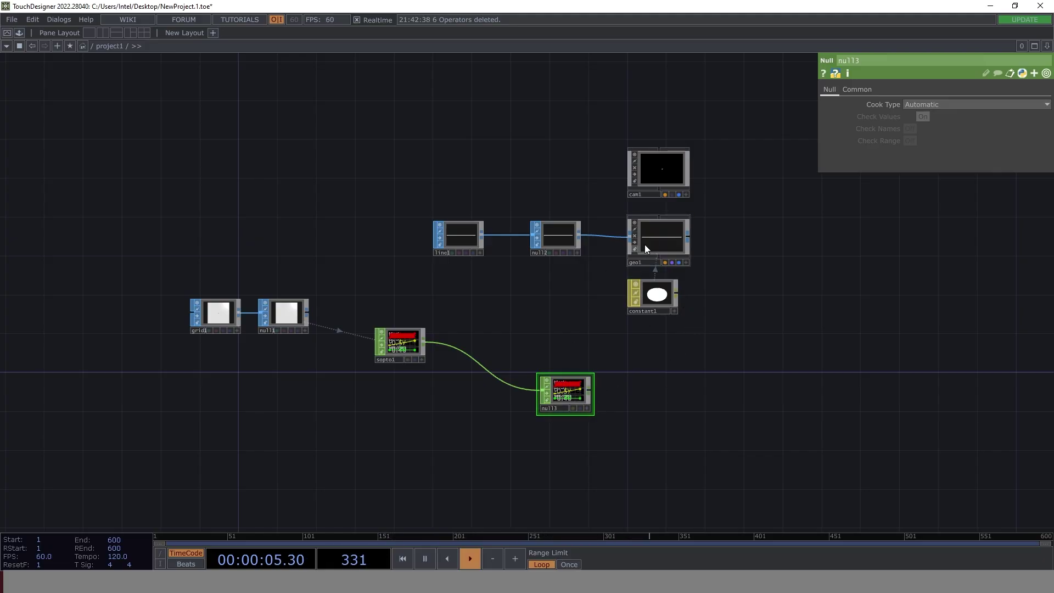
# - Turn on instancing for the Geometry COMP and set its Default Instance OP to null3
pyautogui.moveTo(559, 372); pyautogui.dragTo(325, 439)
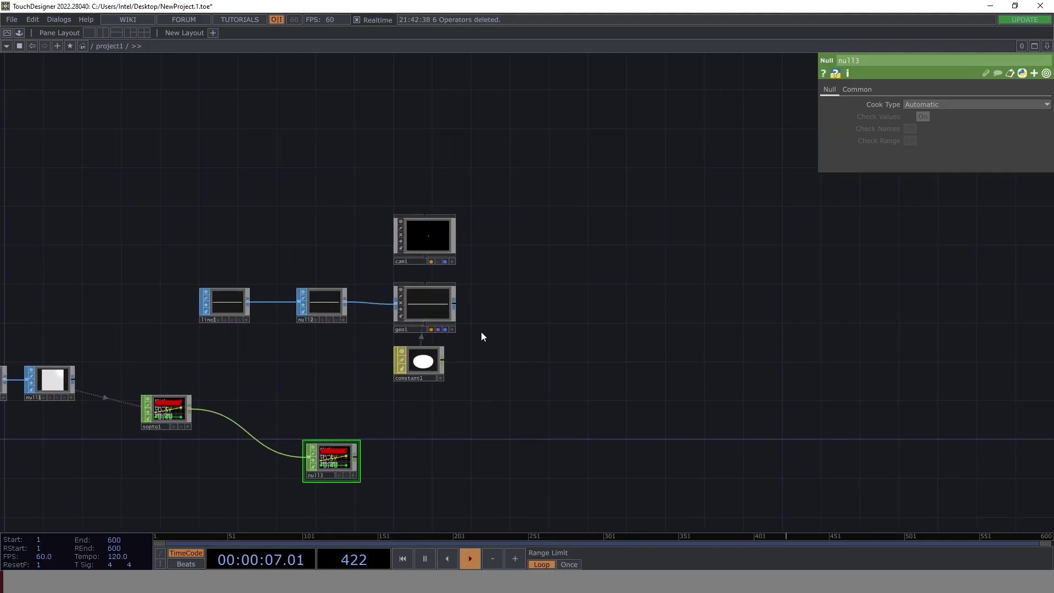
pyautogui.click(436, 309)
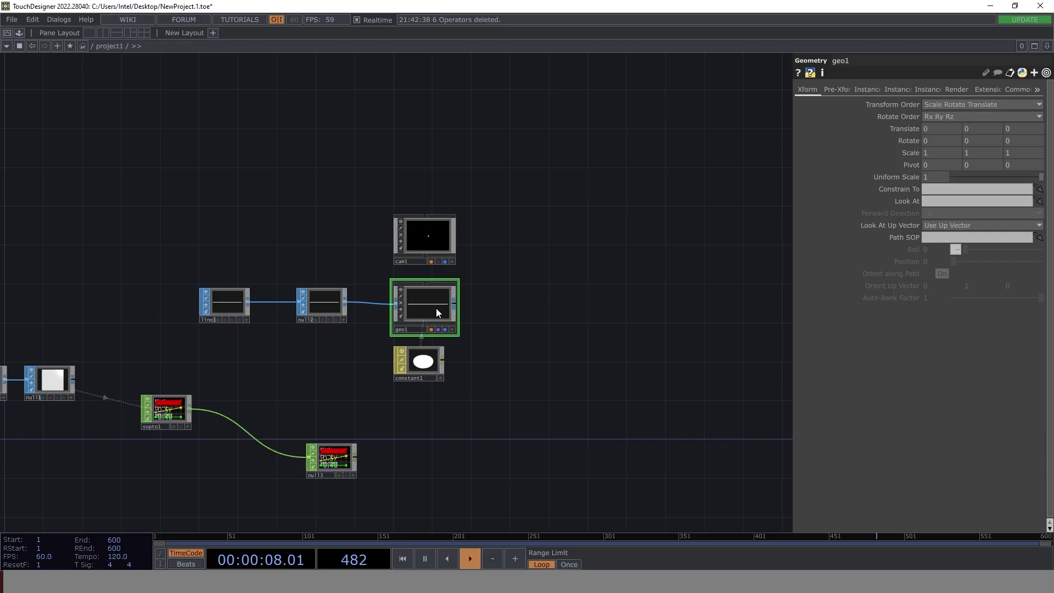
pyautogui.click(867, 88)
pyautogui.click(925, 104)
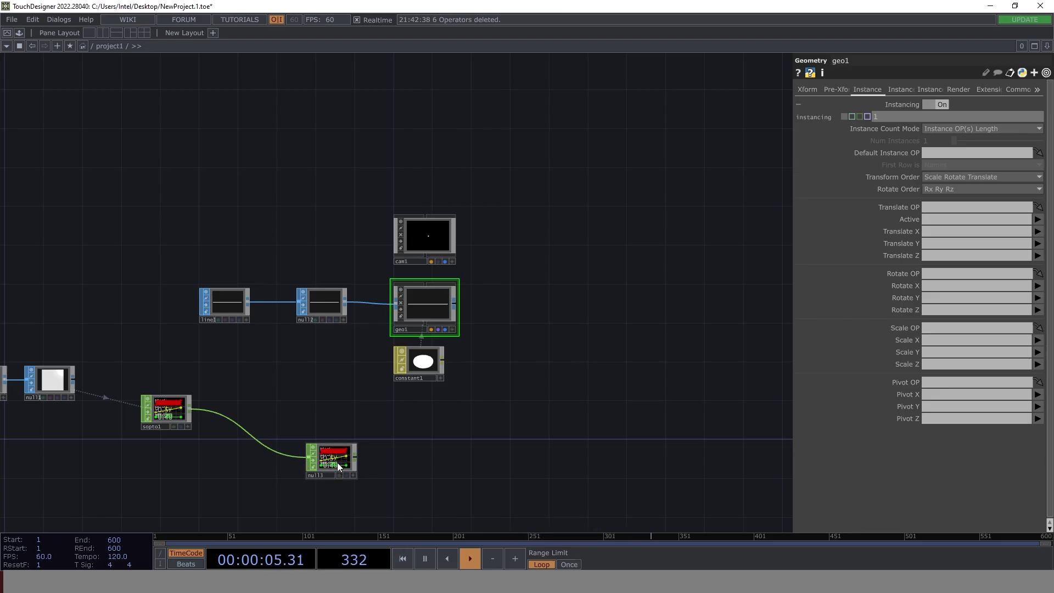
pyautogui.moveTo(337, 462); pyautogui.dragTo(954, 152)
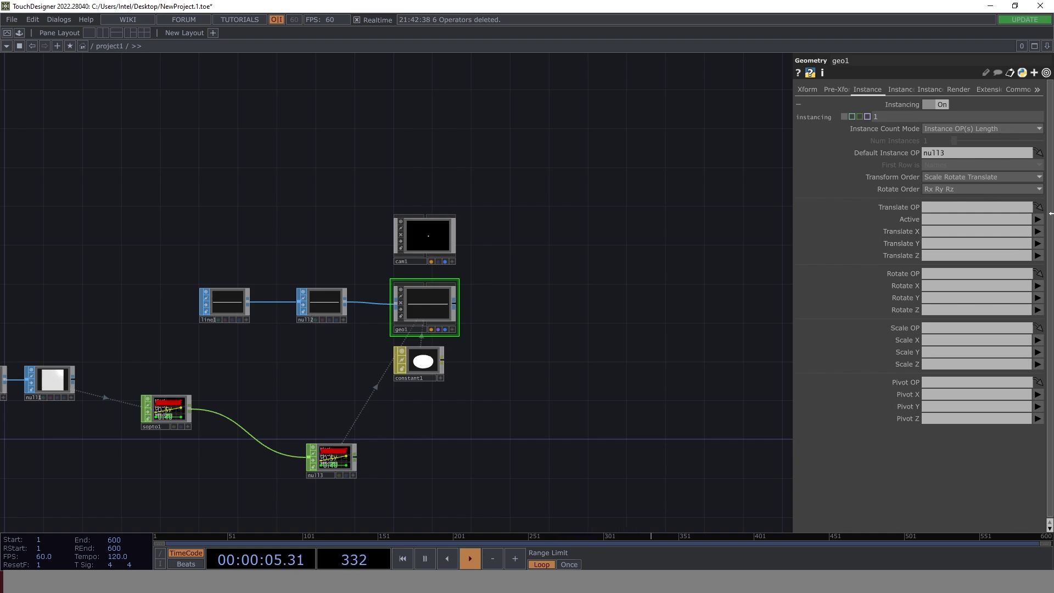
# - Map the geometry's instance Translate X, Y and Z to the tx, ty and tz channels
pyautogui.click(1038, 231)
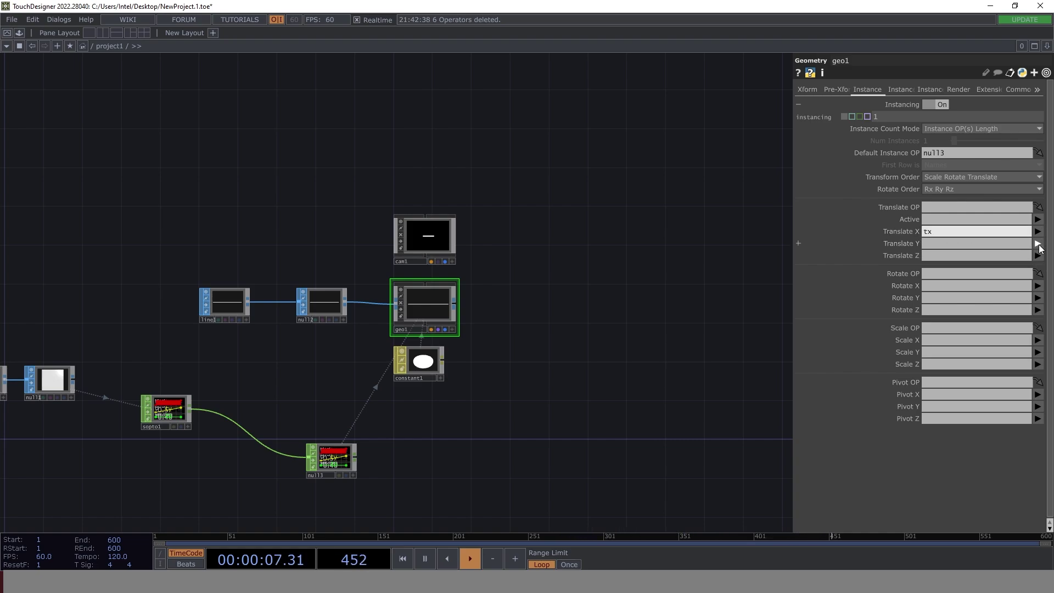
pyautogui.click(1039, 244)
pyautogui.click(1038, 255)
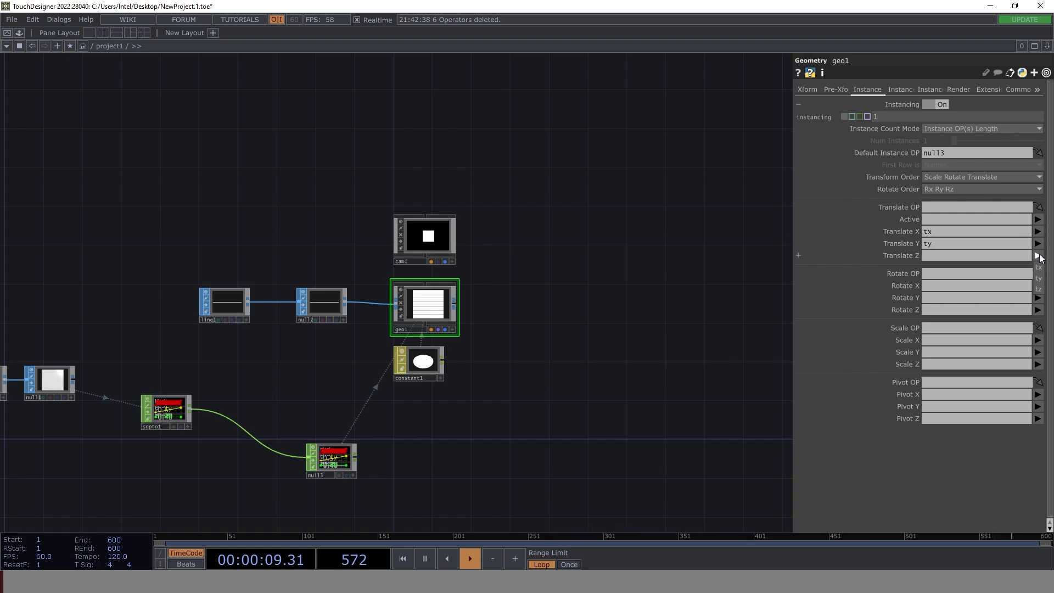
pyautogui.click(1039, 294)
# - Add a Render TOP beside the camera and geometry, followed by a Null TOP displayed as the network background
pyautogui.moveTo(602, 329); pyautogui.dragTo(435, 328)
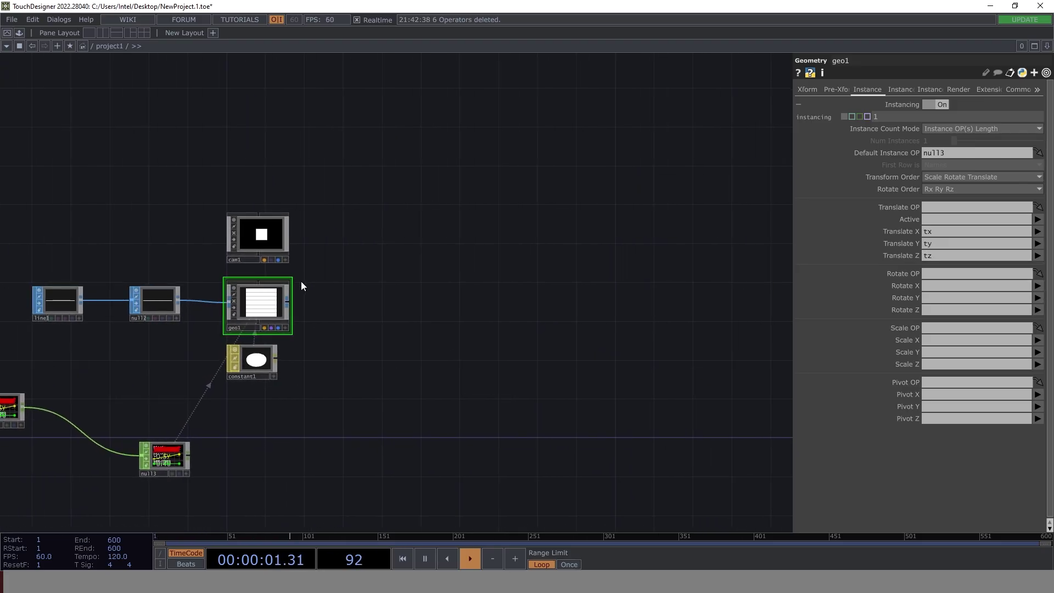
pyautogui.press('Tab')
pyautogui.write('re')
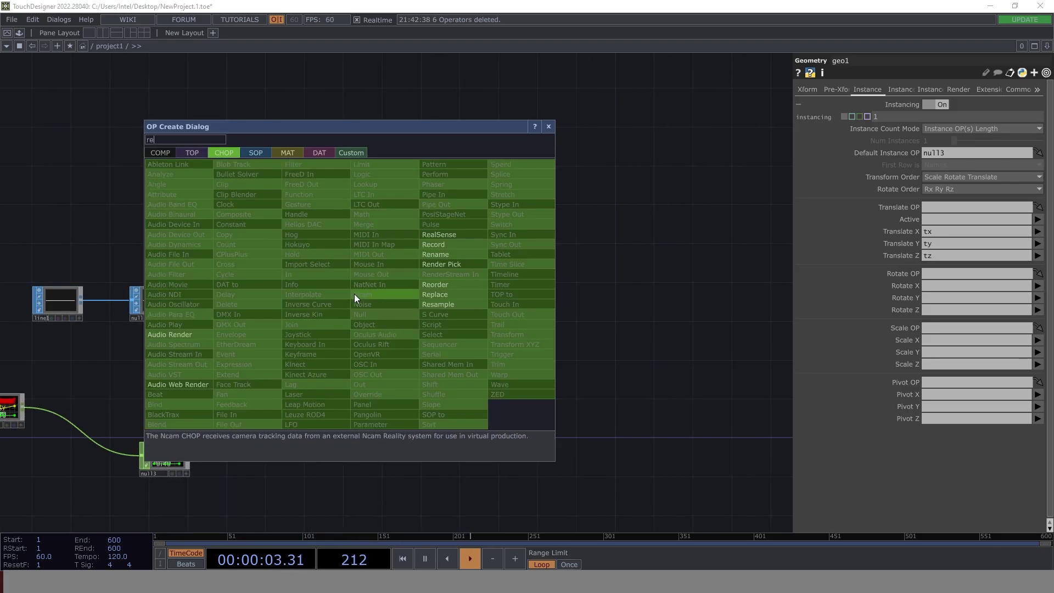
pyautogui.click(195, 152)
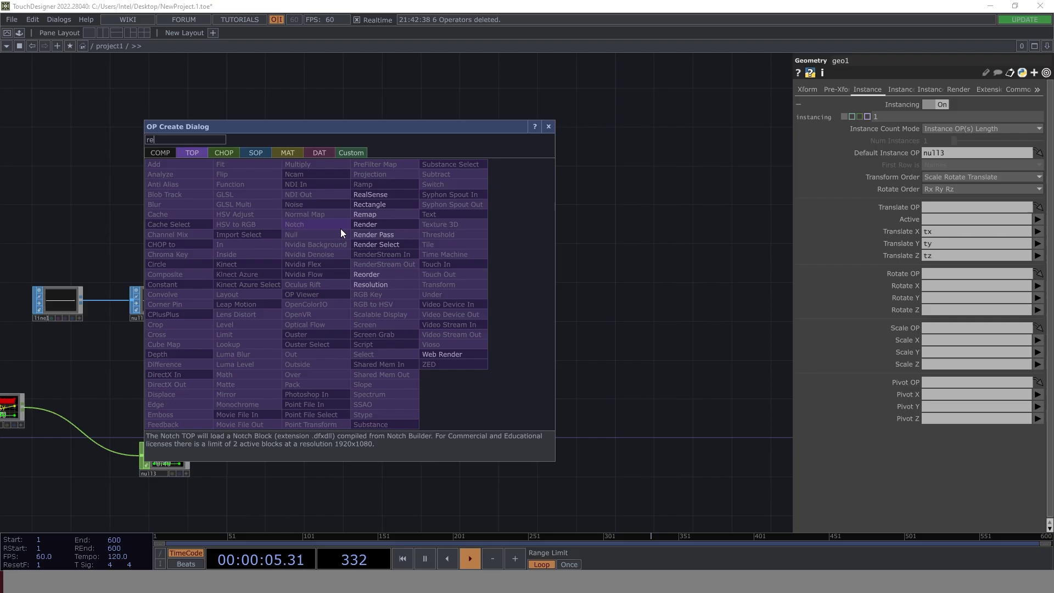
pyautogui.click(374, 224)
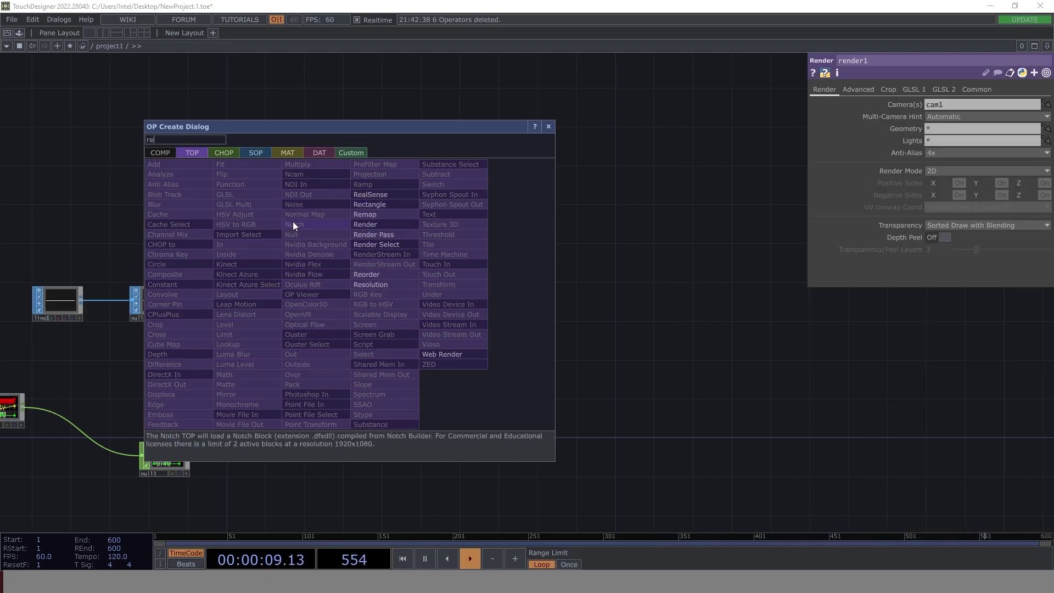
pyautogui.click(300, 235)
pyautogui.click(548, 127)
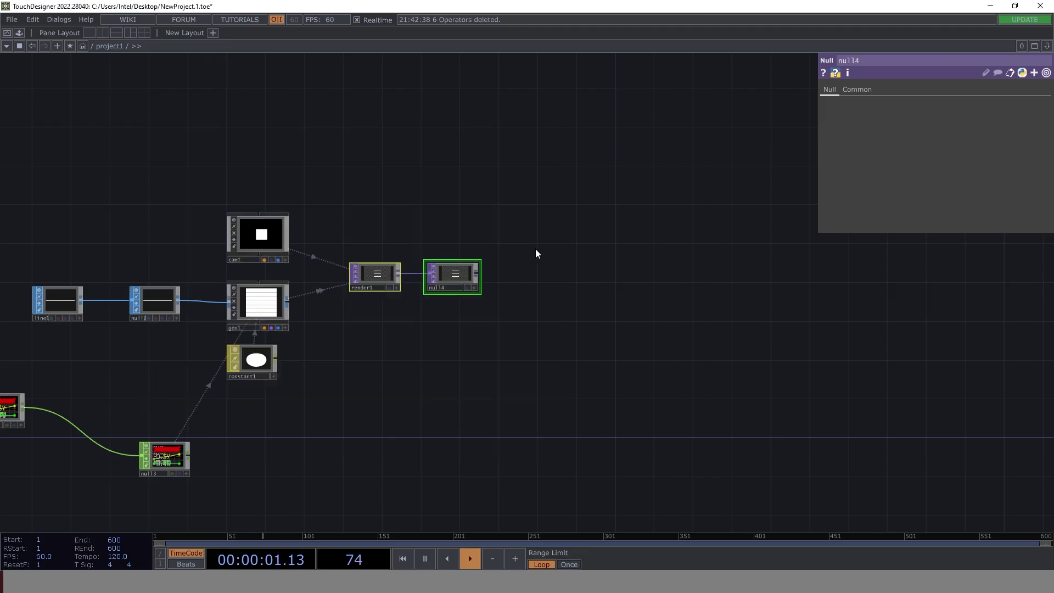
pyautogui.click(468, 288)
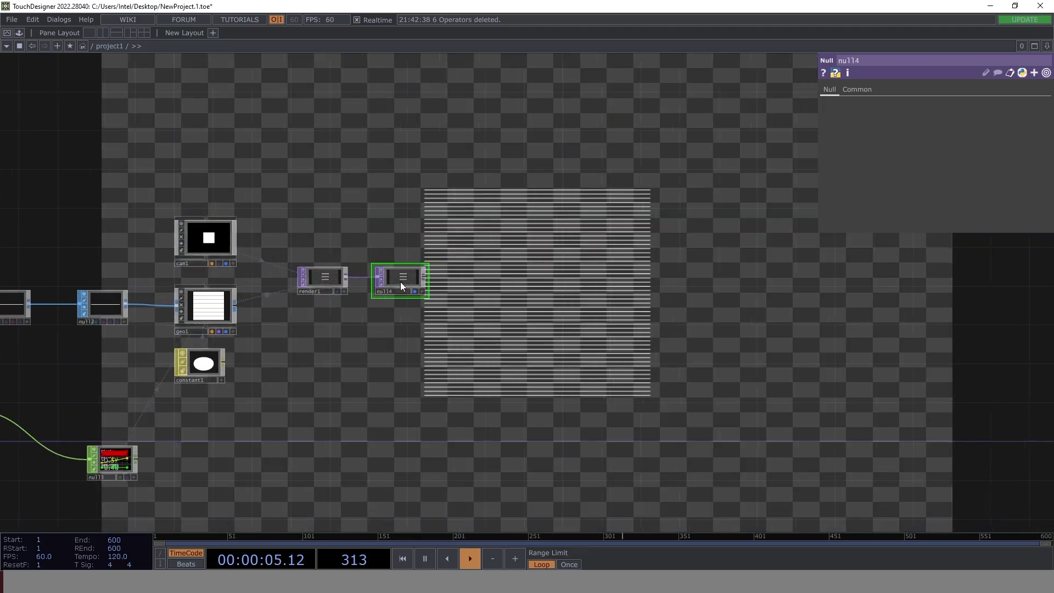
# - Add a connected chain of Feedback, Blur, Level, Transform, Composite and RGB Key TOPs above and beyond the render's Null
pyautogui.scroll(3, 400, 282)
pyautogui.moveTo(413, 178); pyautogui.dragTo(392, 248)
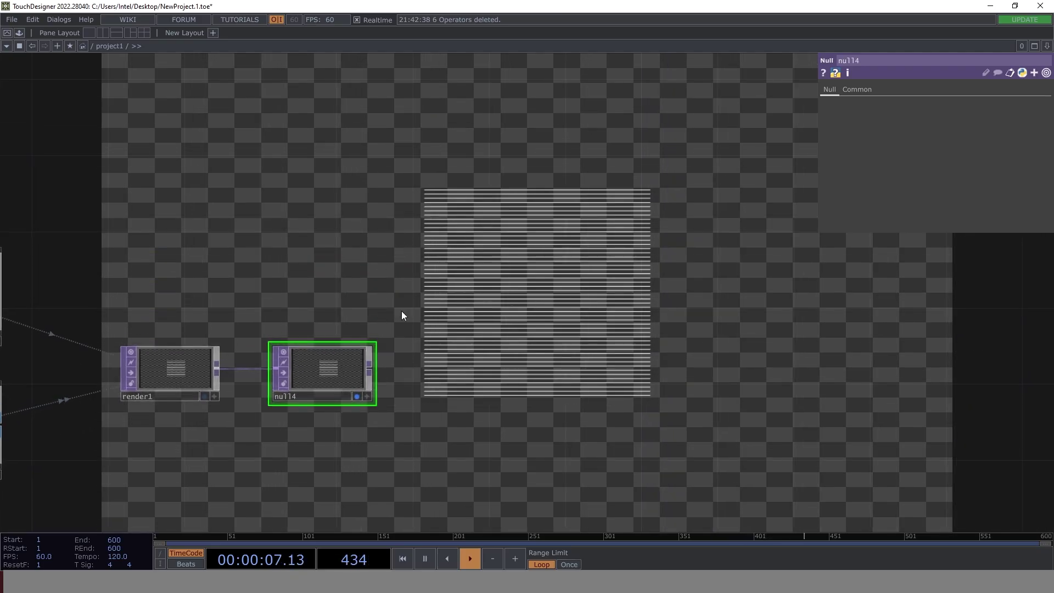
pyautogui.press('Tab')
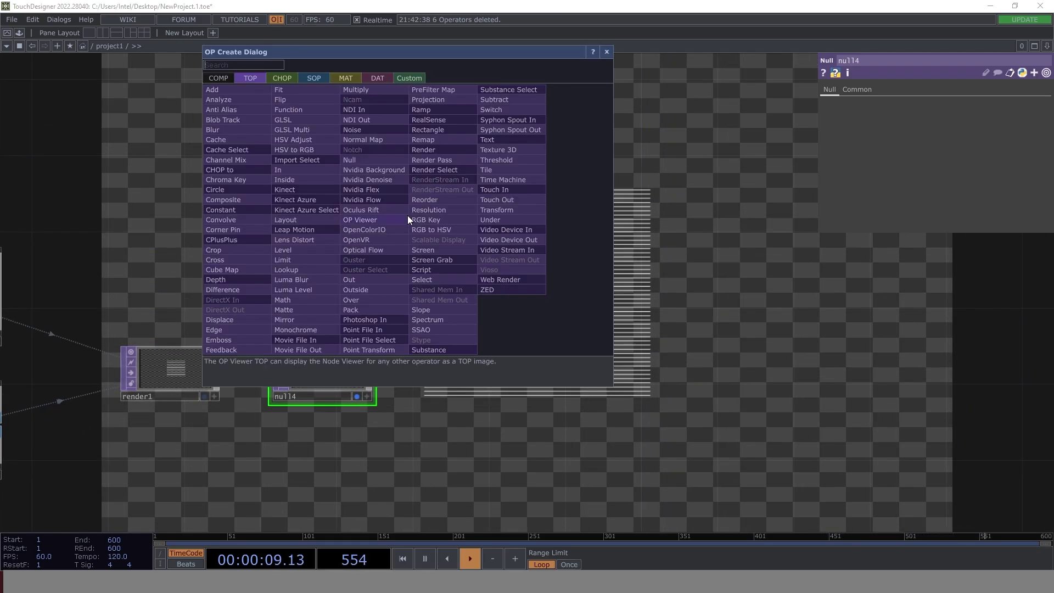
pyautogui.click(241, 350)
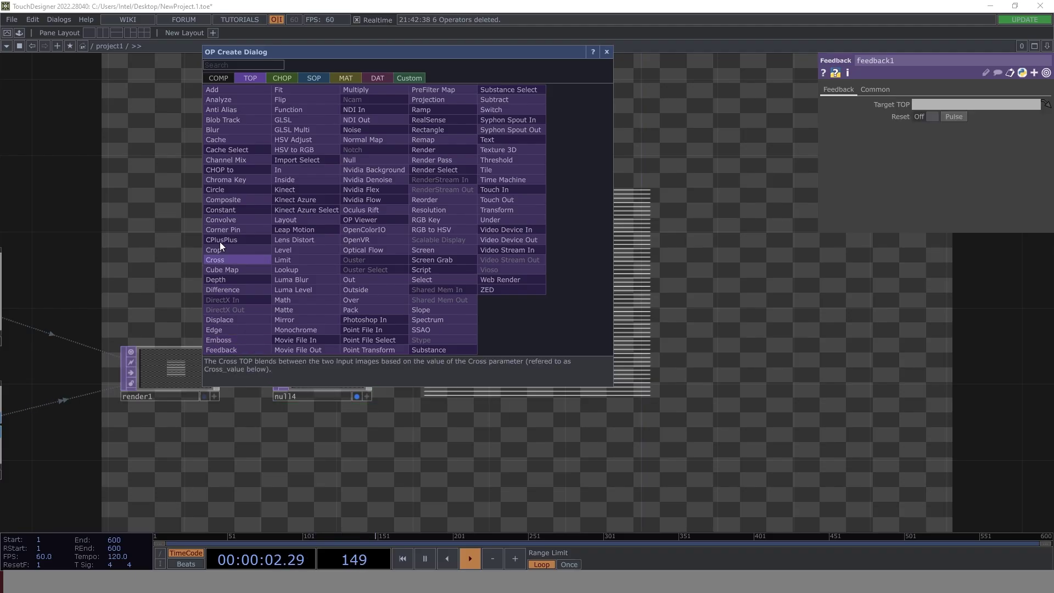
pyautogui.click(230, 128)
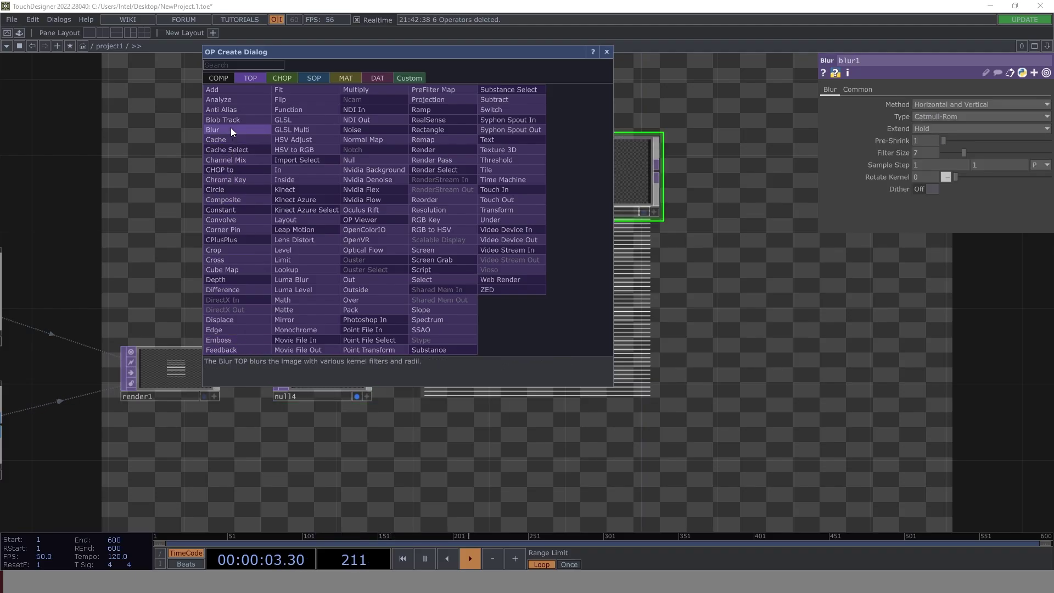
pyautogui.click(301, 251)
pyautogui.click(504, 211)
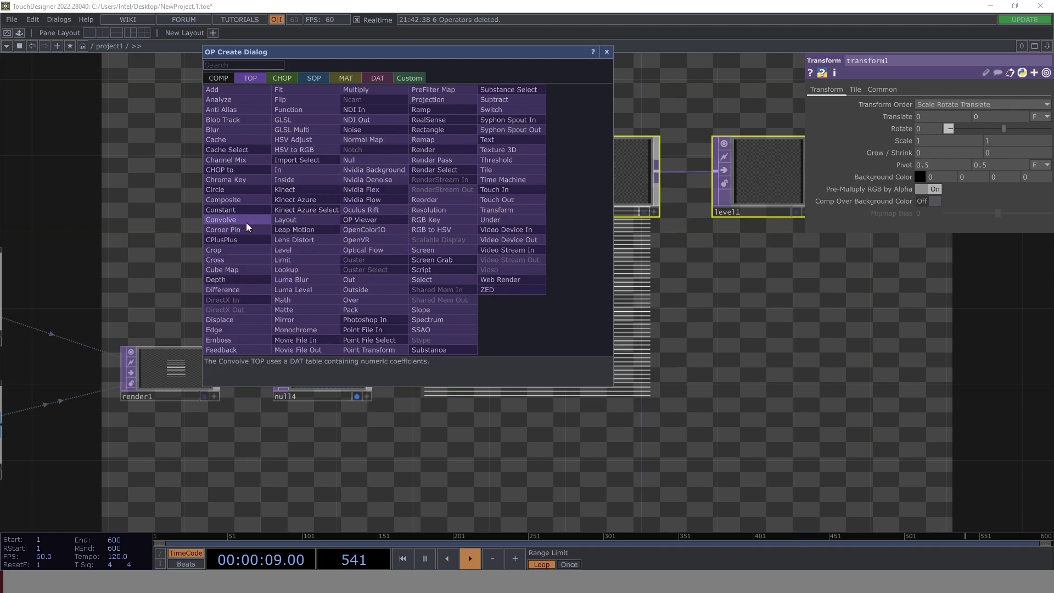
pyautogui.click(226, 199)
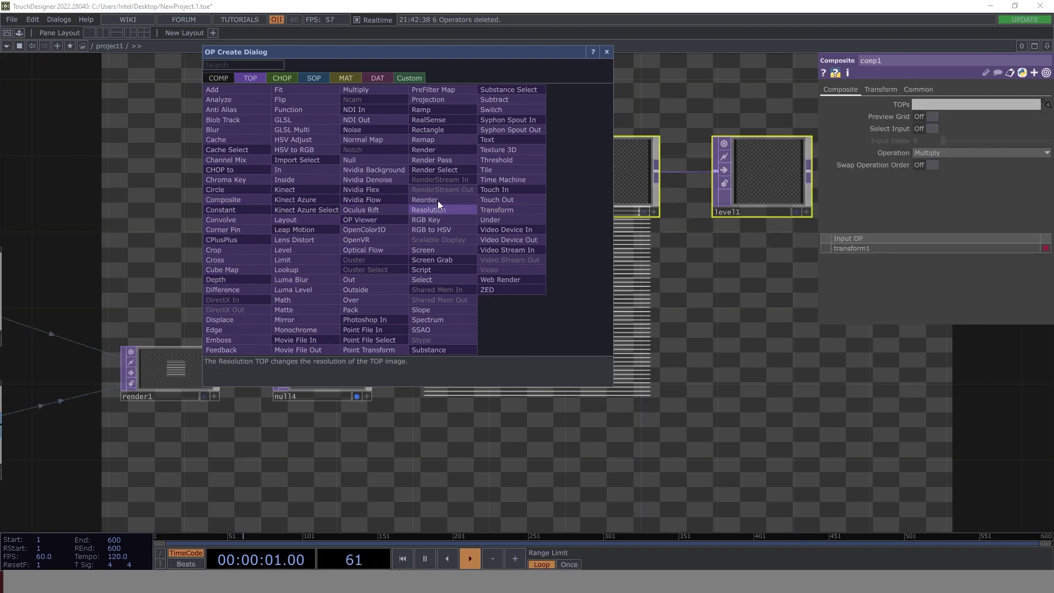
pyautogui.click(436, 219)
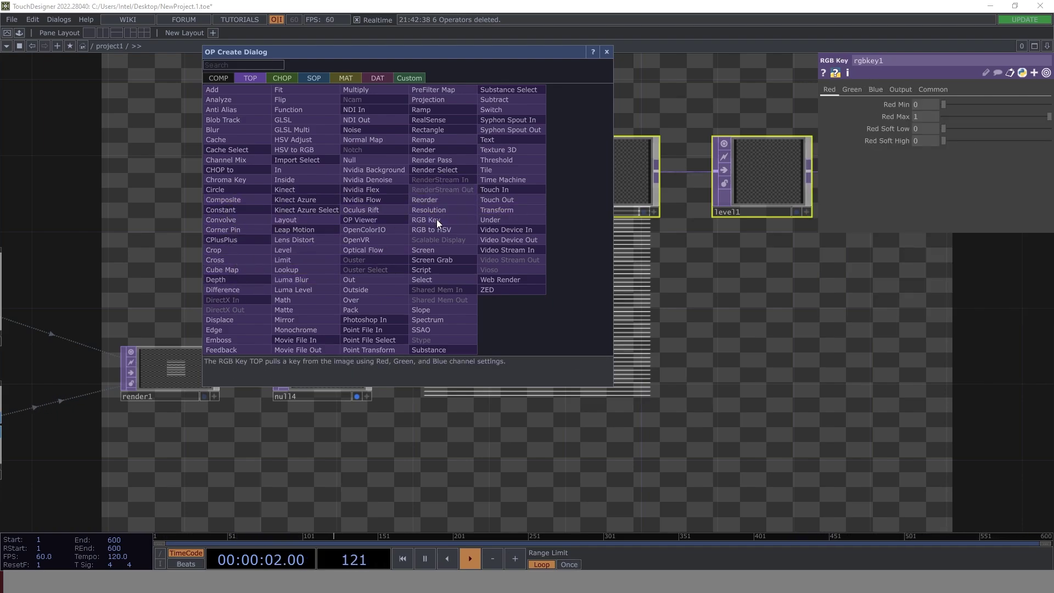
pyautogui.click(608, 52)
# - Arrange the Feedback, Blur, Level and Transform TOPs in an upper row with the Composite and RGB Key TOPs lower to the right
pyautogui.moveTo(509, 290); pyautogui.dragTo(88, 278)
pyautogui.scroll(-3, 382, 307)
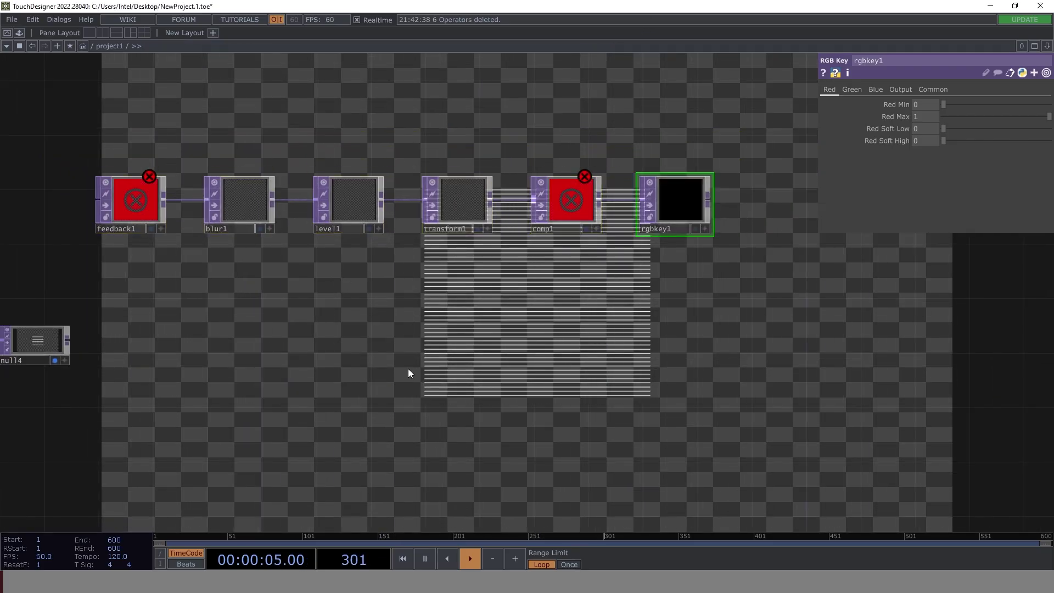
pyautogui.moveTo(554, 156); pyautogui.dragTo(674, 245, button='right')
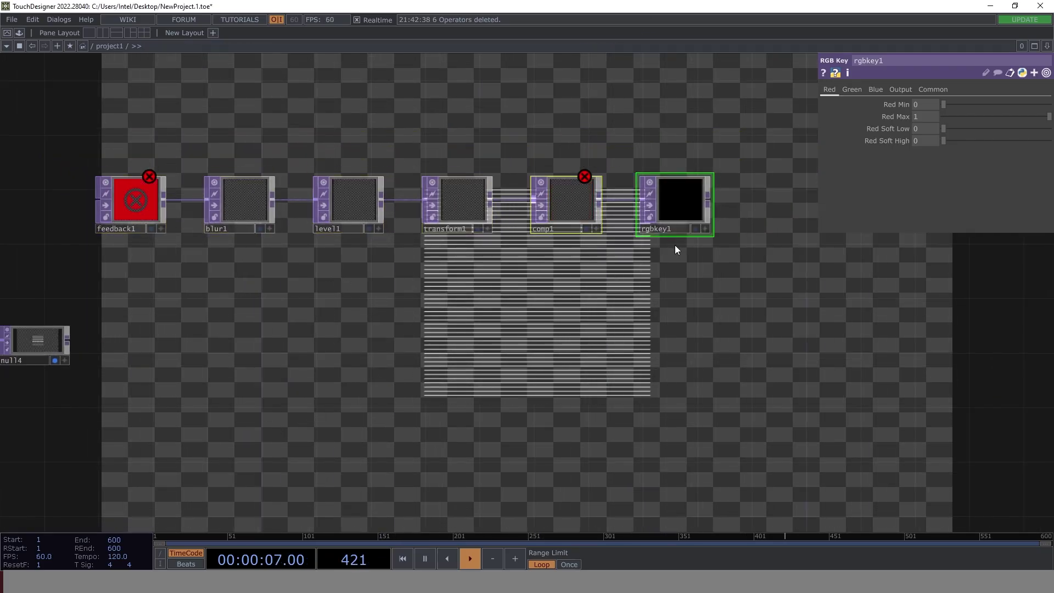
pyautogui.moveTo(565, 216); pyautogui.dragTo(569, 361)
pyautogui.moveTo(378, 442); pyautogui.dragTo(501, 410)
pyautogui.moveTo(244, 128); pyautogui.dragTo(577, 206, button='right')
pyautogui.moveTo(577, 206); pyautogui.dragTo(581, 257)
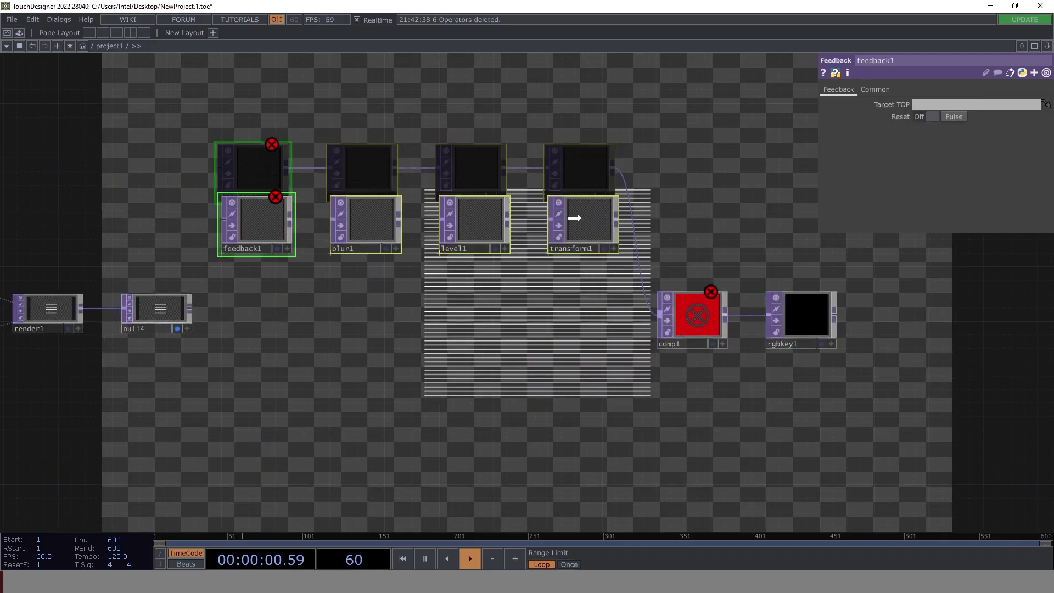
# - Connect the output of the render's Null TOP to the input of the Feedback TOP
pyautogui.moveTo(190, 308); pyautogui.dragTo(222, 225)
pyautogui.hotkey('ctrl', 'z')
pyautogui.click(260, 339)
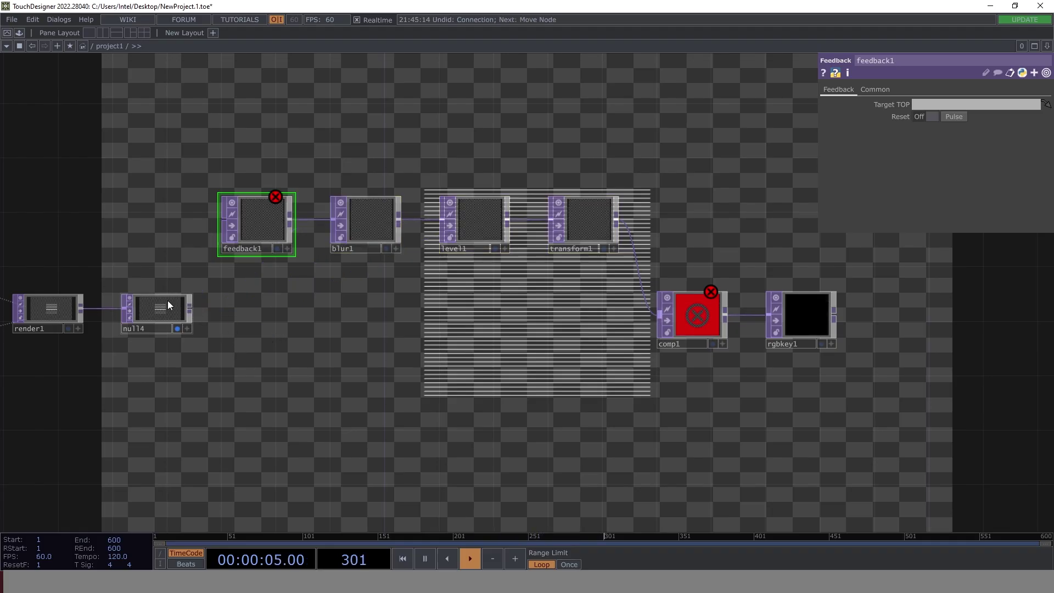
pyautogui.moveTo(192, 310); pyautogui.dragTo(222, 226)
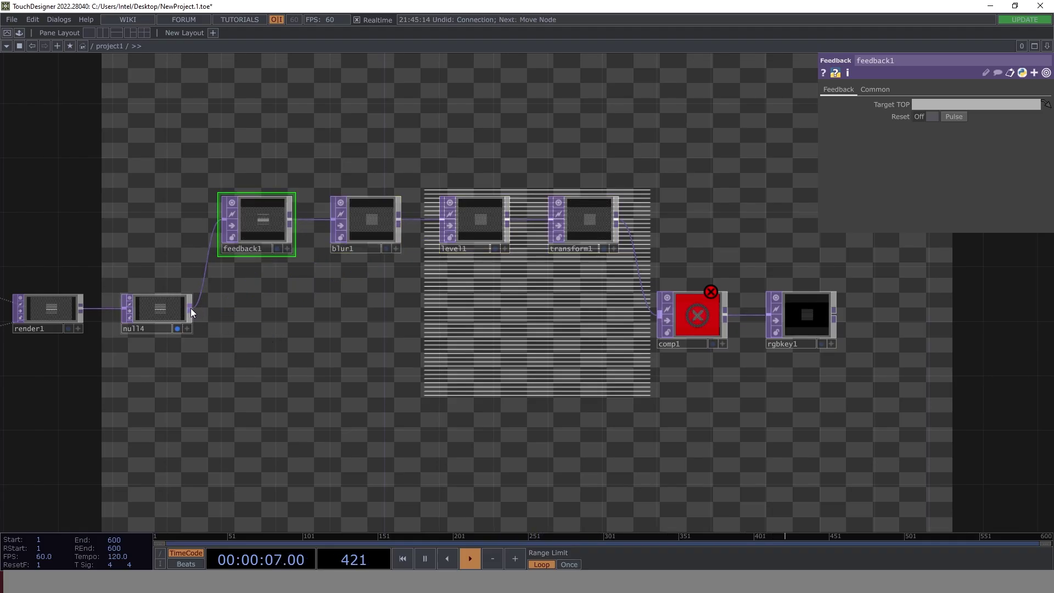
# - Connect the render's Null TOP to the Composite TOP as a second input and assign comp1 as the Feedback's target TOP
pyautogui.moveTo(190, 308); pyautogui.dragTo(662, 333)
pyautogui.click(699, 331)
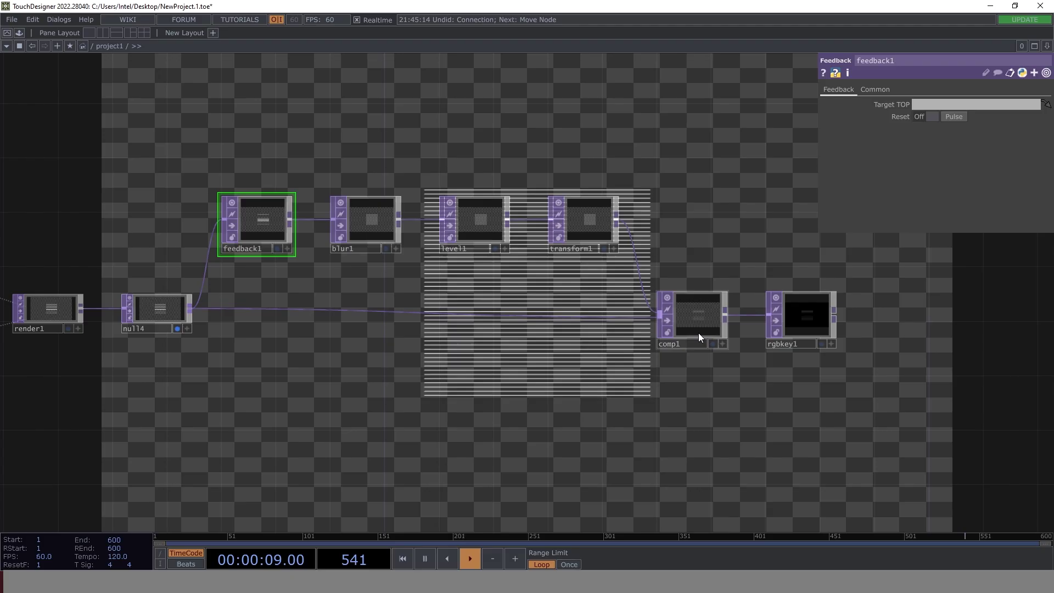
pyautogui.moveTo(694, 320); pyautogui.dragTo(935, 106)
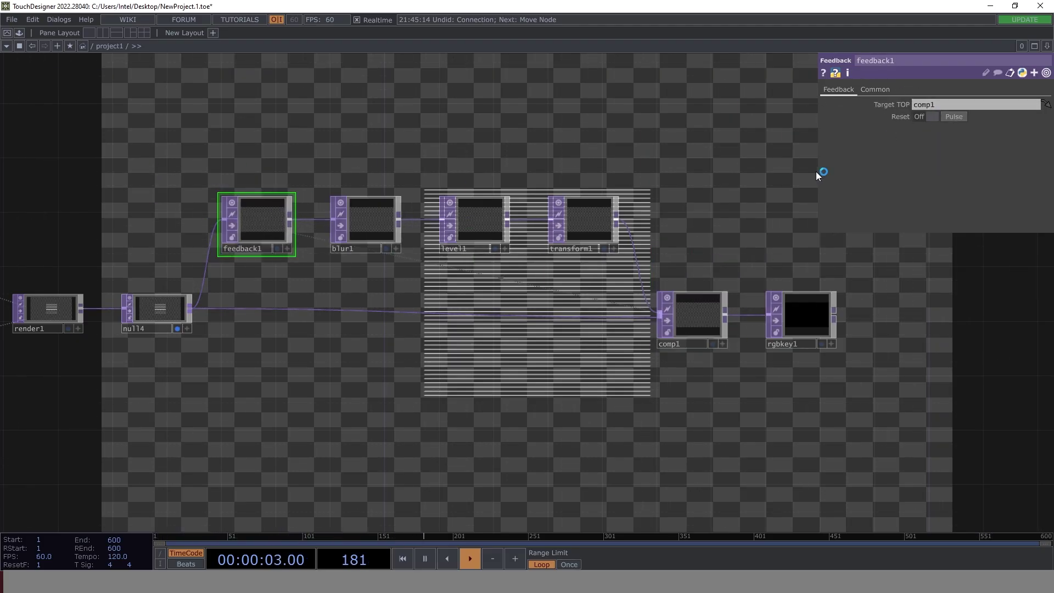
# - Set the Composite TOP's operation to Add
pyautogui.click(689, 318)
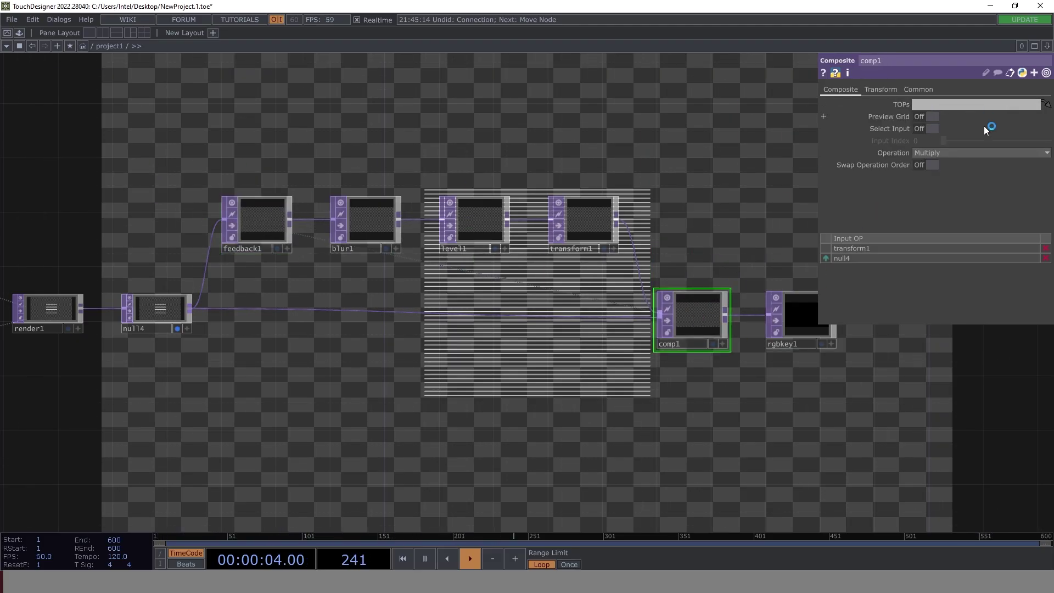
pyautogui.click(943, 153)
pyautogui.click(933, 164)
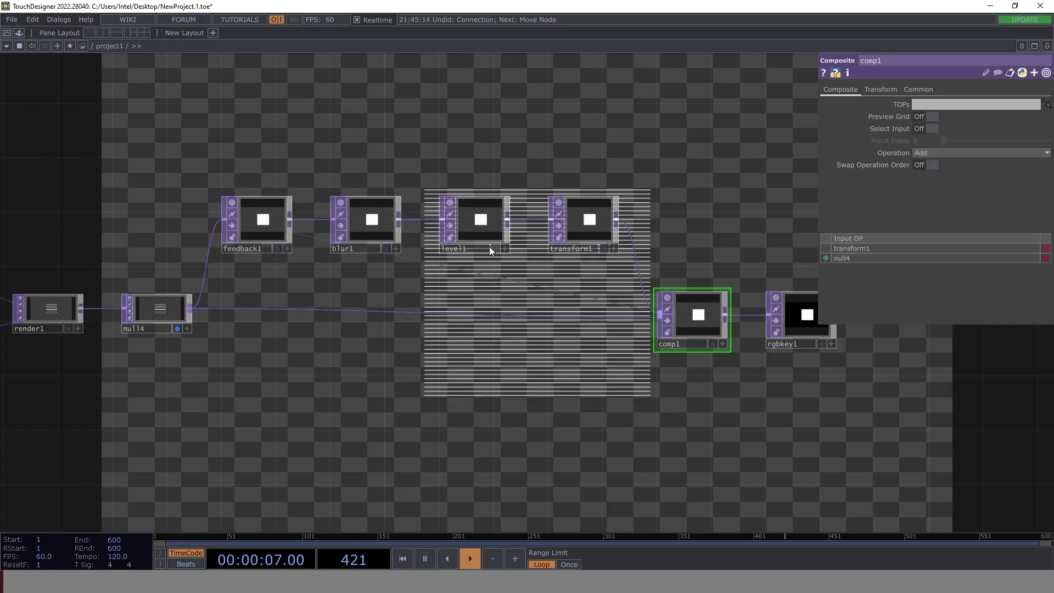
# - Lower the Level TOP's post opacity to 0.94
pyautogui.click(473, 229)
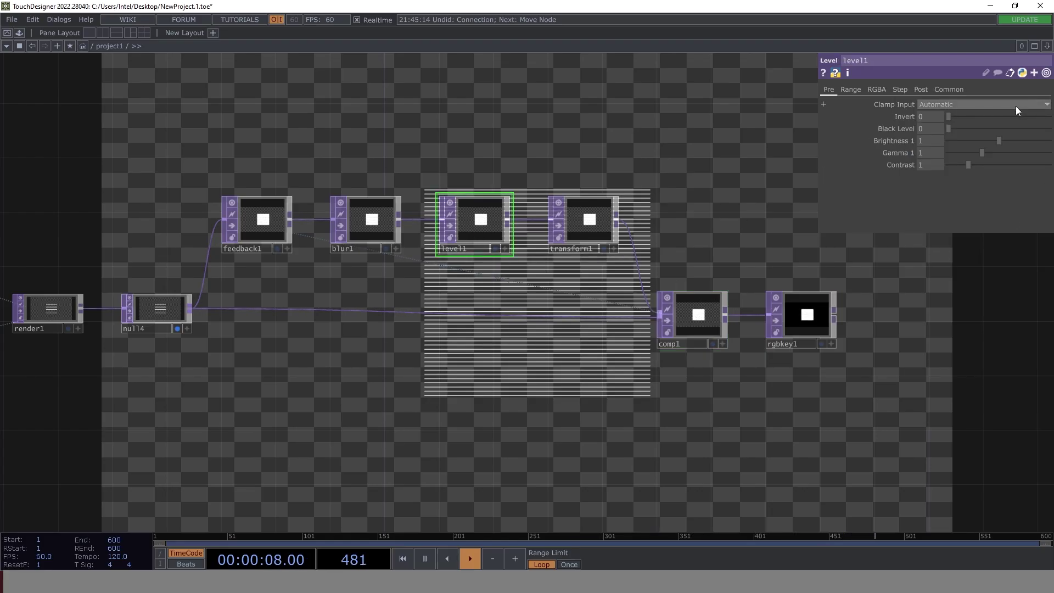
pyautogui.click(920, 90)
pyautogui.moveTo(1048, 122); pyautogui.dragTo(1044, 122)
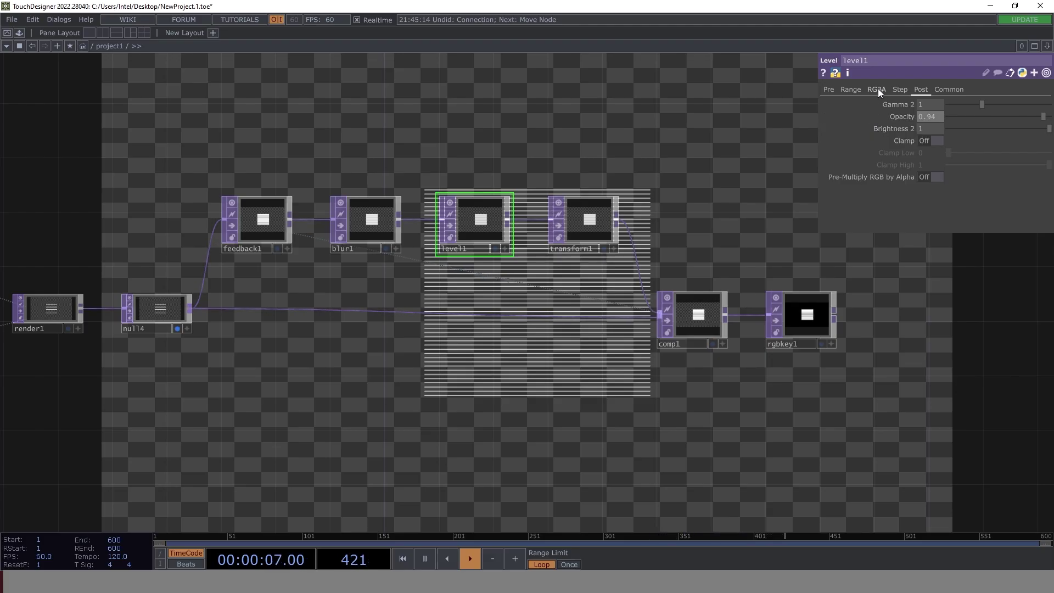
# - Display the RGB Key TOP as the network background in place of the render's Null
pyautogui.click(822, 344)
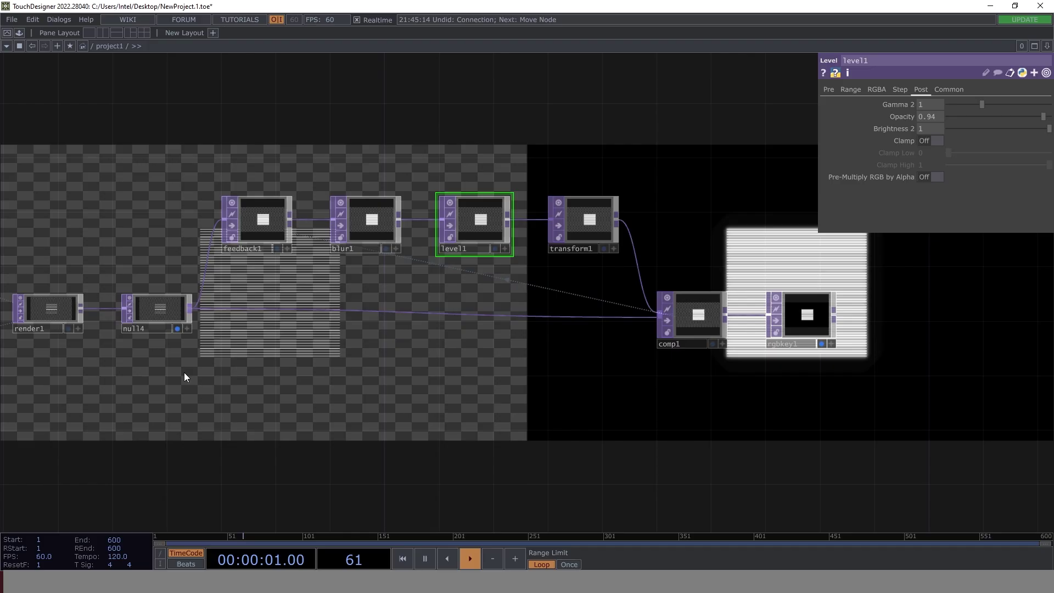
pyautogui.click(178, 329)
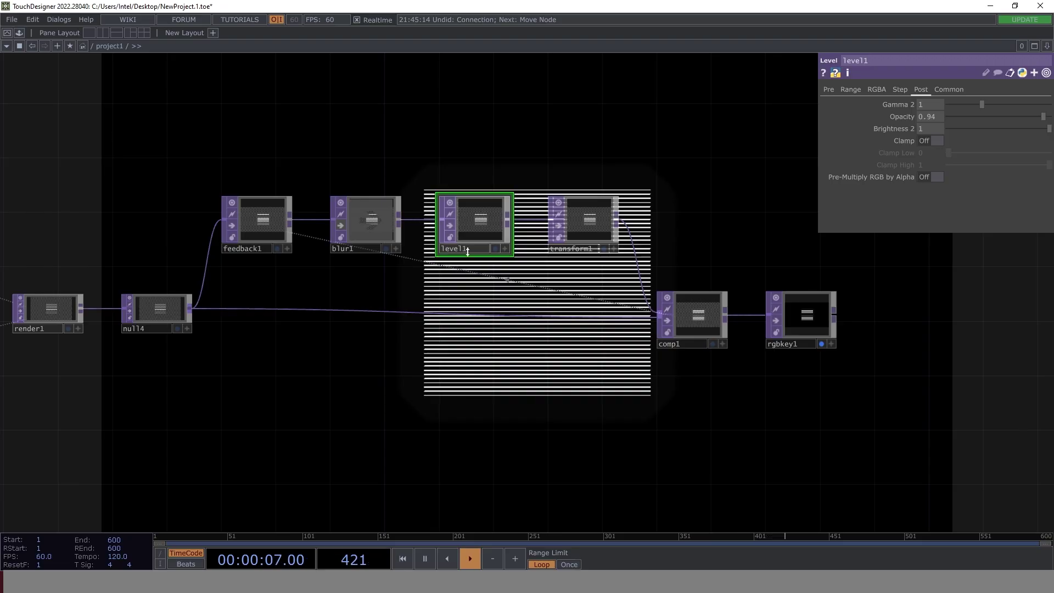
# - Set the Render TOP's resolution to 1024 x 1024 and its pixel format to 32-bit float (RGBA)
pyautogui.moveTo(129, 396); pyautogui.dragTo(414, 315)
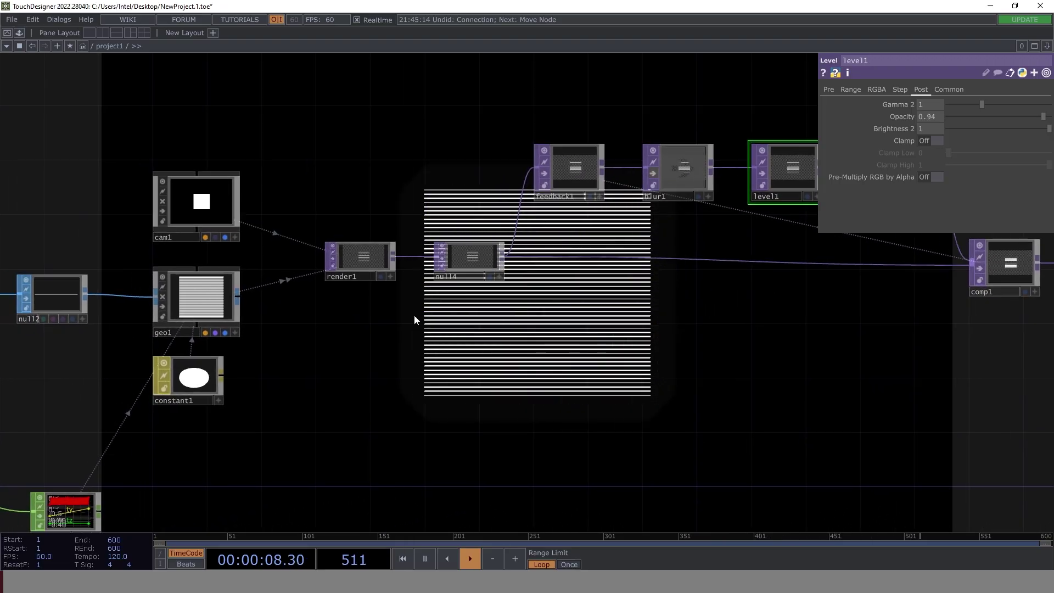
pyautogui.click(358, 250)
pyautogui.click(971, 91)
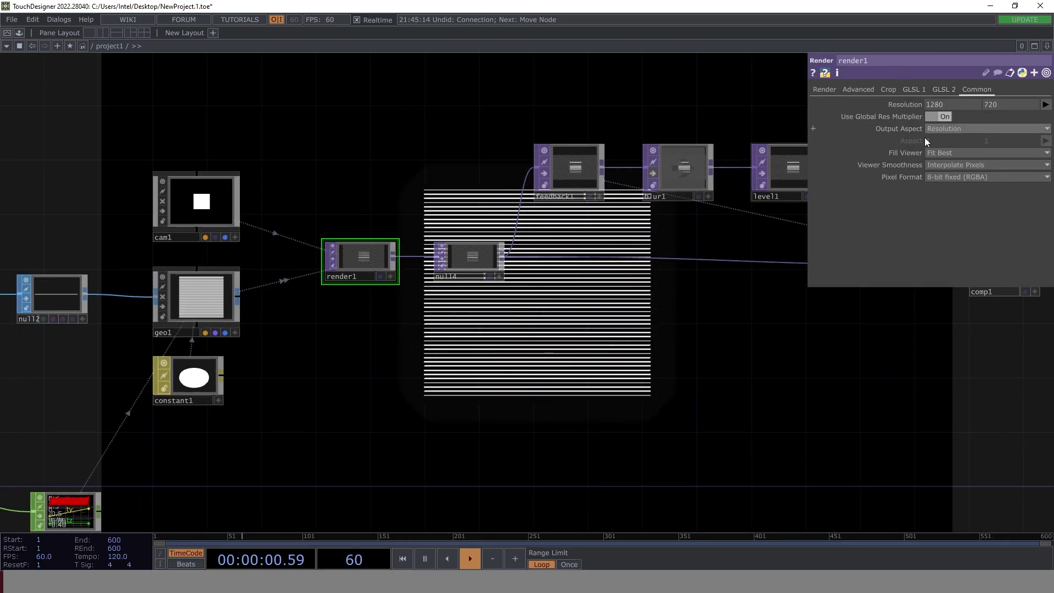
pyautogui.click(1045, 104)
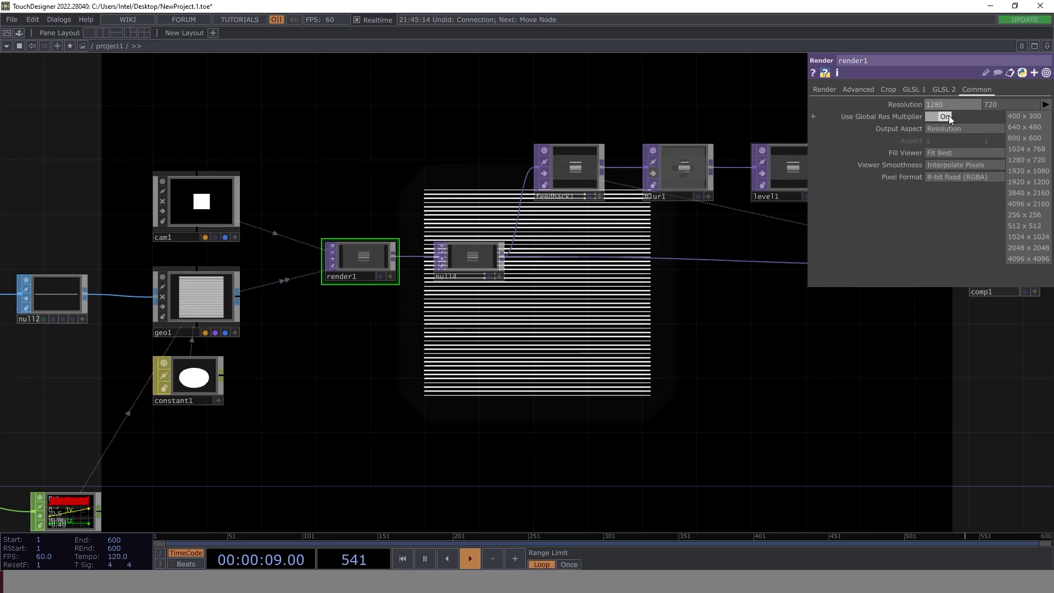
pyautogui.click(1039, 238)
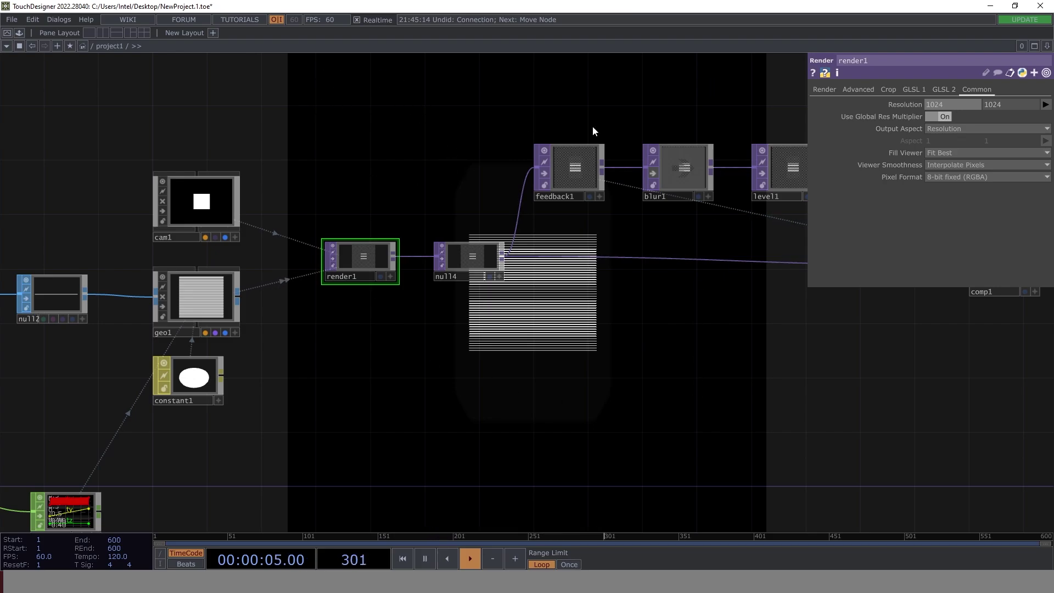
pyautogui.click(958, 179)
pyautogui.click(969, 233)
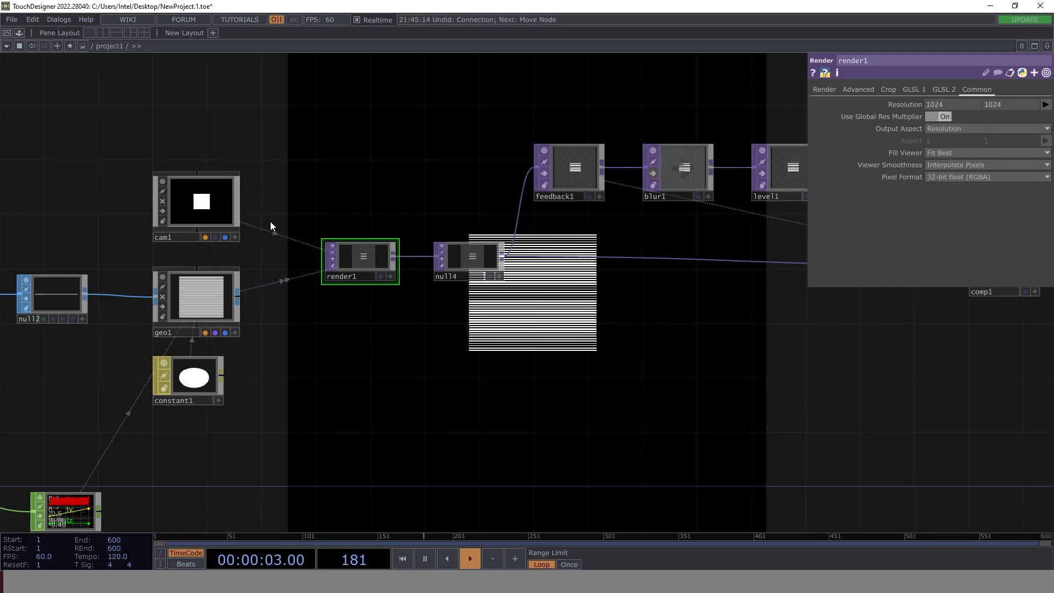
# - Move the camera closer by setting its Z translation to 1
pyautogui.click(196, 208)
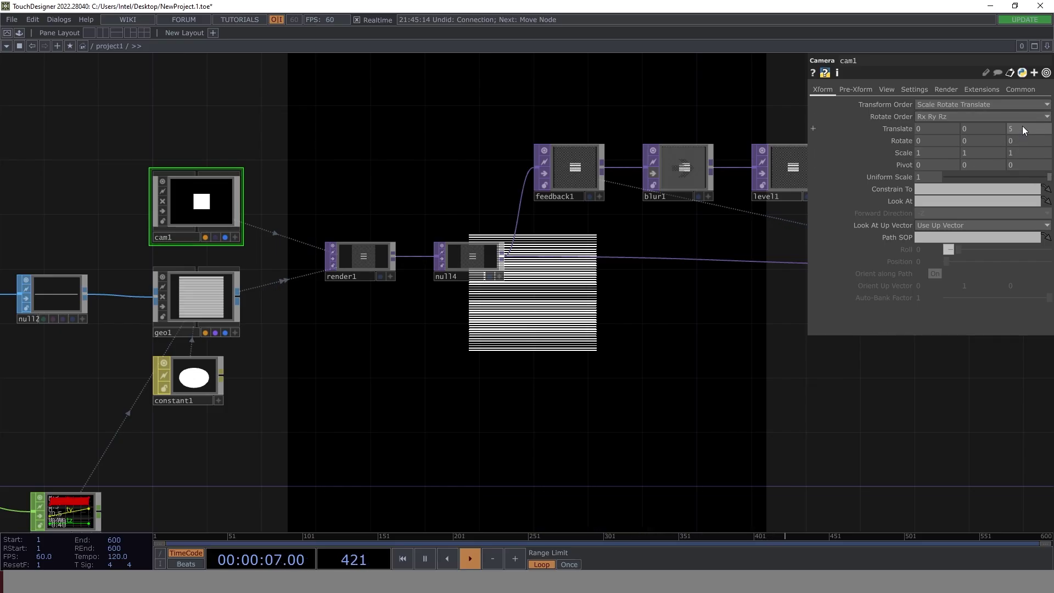
pyautogui.moveTo(1023, 127)
pyautogui.mouseDown(button='middle')
pyautogui.moveTo(1022, 118)
pyautogui.moveTo(985, 118)
pyautogui.moveTo(1005, 117)
pyautogui.mouseUp(button='middle')
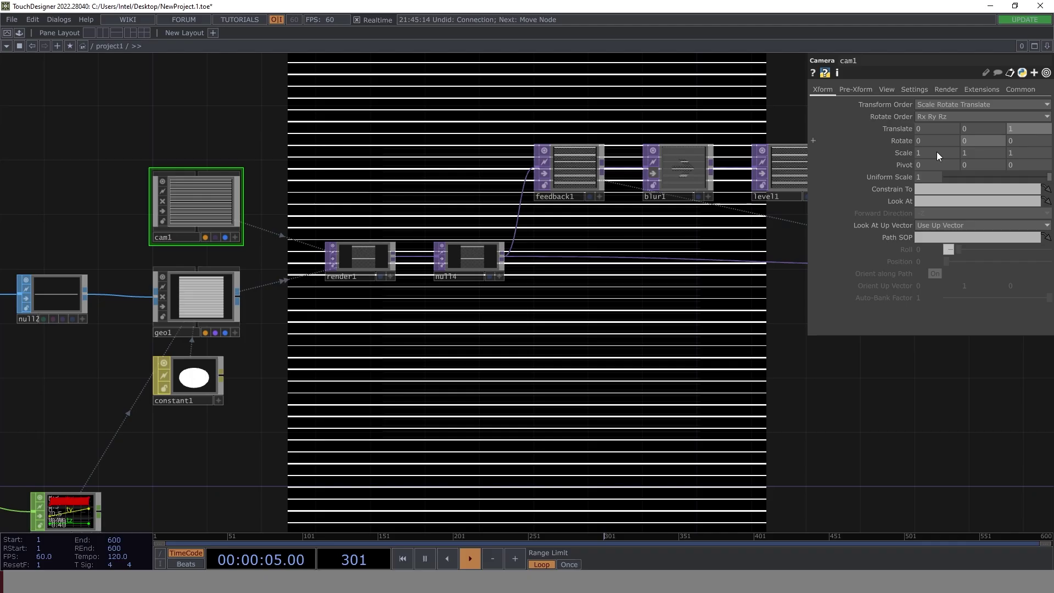
pyautogui.moveTo(743, 315); pyautogui.dragTo(463, 346)
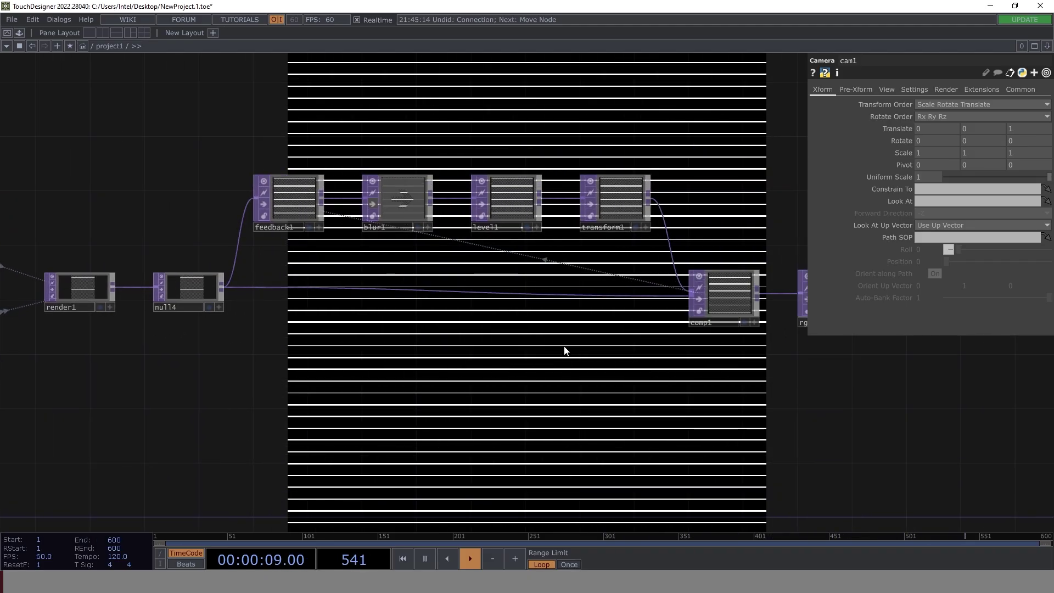
# - Shorten the instanced line by setting the X value of its Point B to 0.01
pyautogui.moveTo(303, 156); pyautogui.dragTo(369, 202)
pyautogui.moveTo(149, 263); pyautogui.dragTo(370, 226)
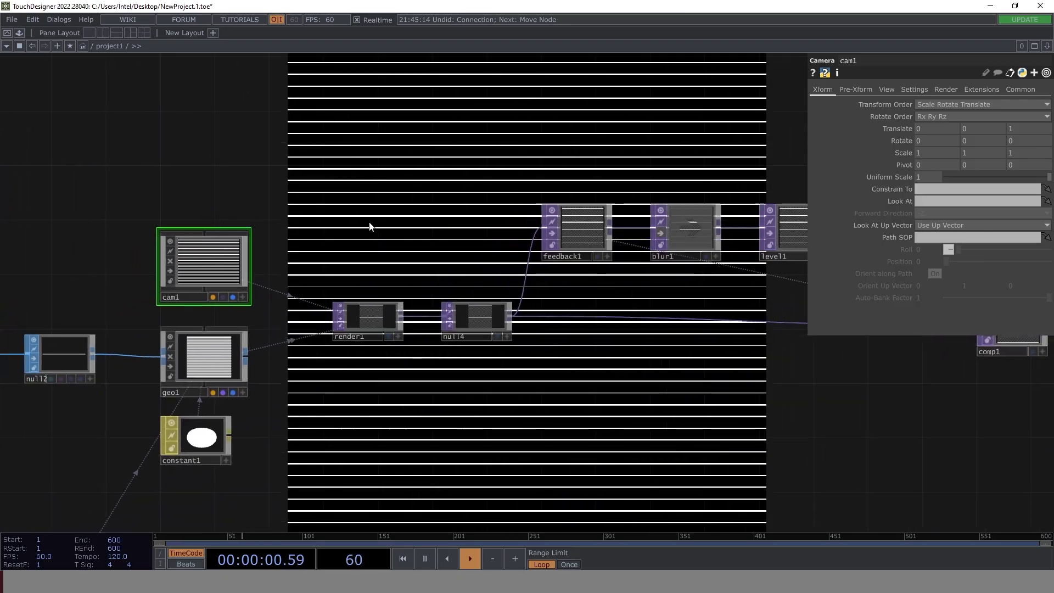
pyautogui.moveTo(202, 169); pyautogui.dragTo(622, 196)
pyautogui.moveTo(382, 185); pyautogui.dragTo(607, 199)
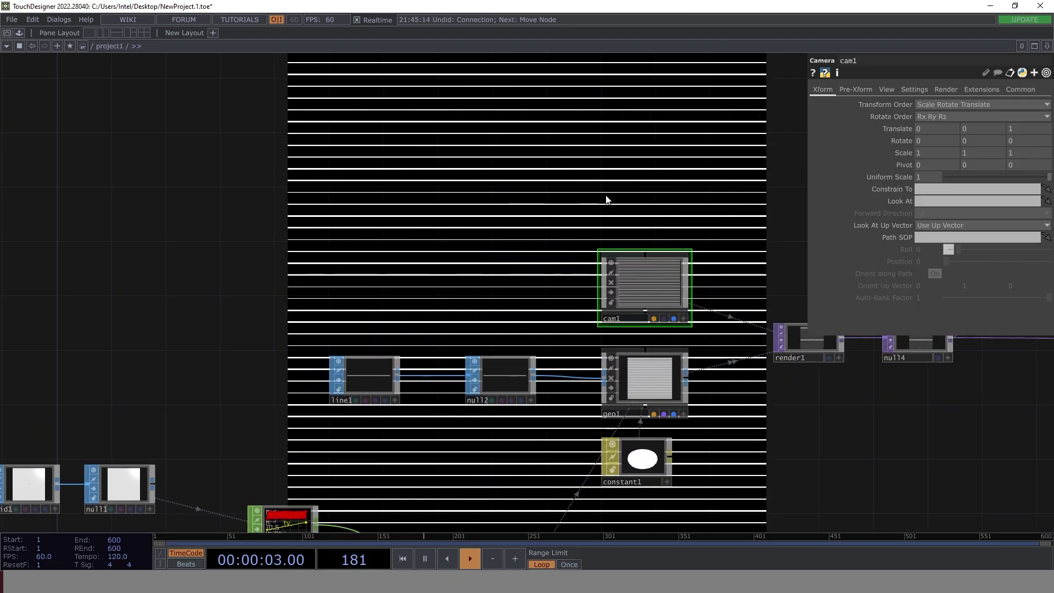
pyautogui.click(376, 374)
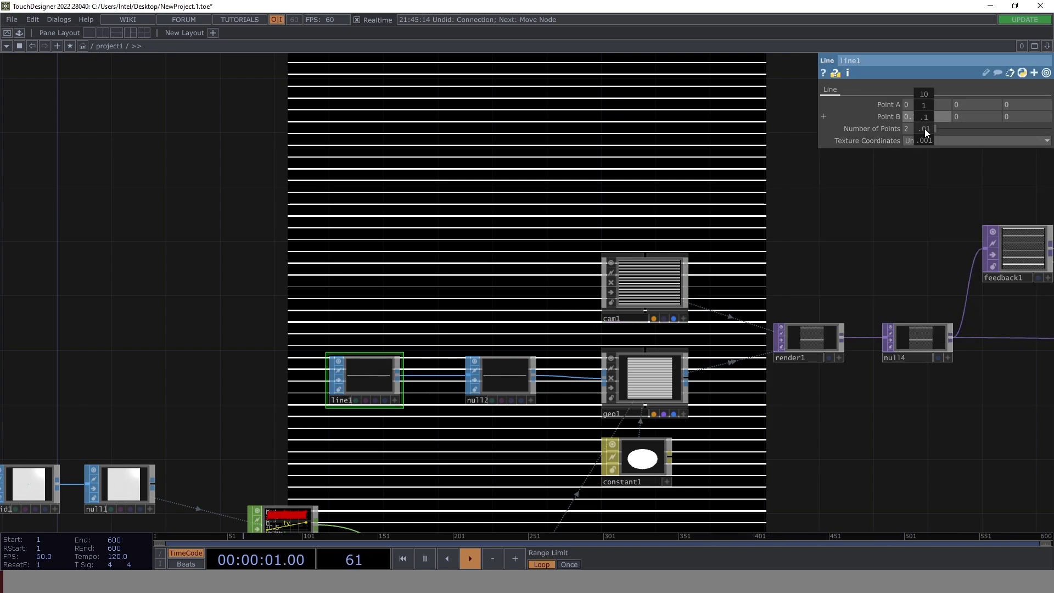
pyautogui.moveTo(925, 129); pyautogui.dragTo(921, 99, button='middle')
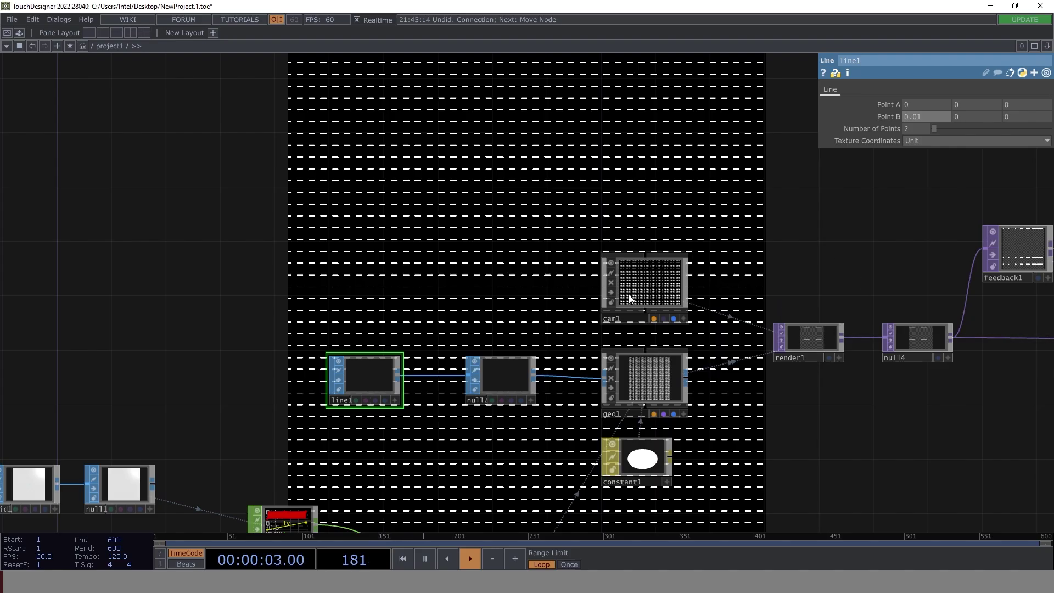
# - Adjust the camera's Z translation to 1.25 so the whole grid of dashes fits the render
pyautogui.click(662, 279)
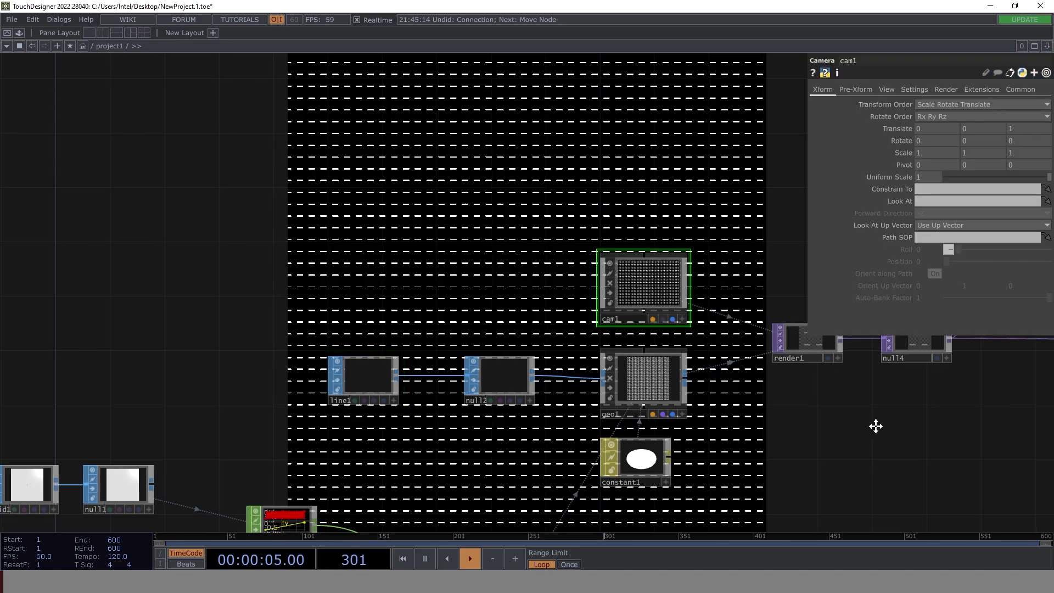
pyautogui.moveTo(875, 426); pyautogui.dragTo(478, 391)
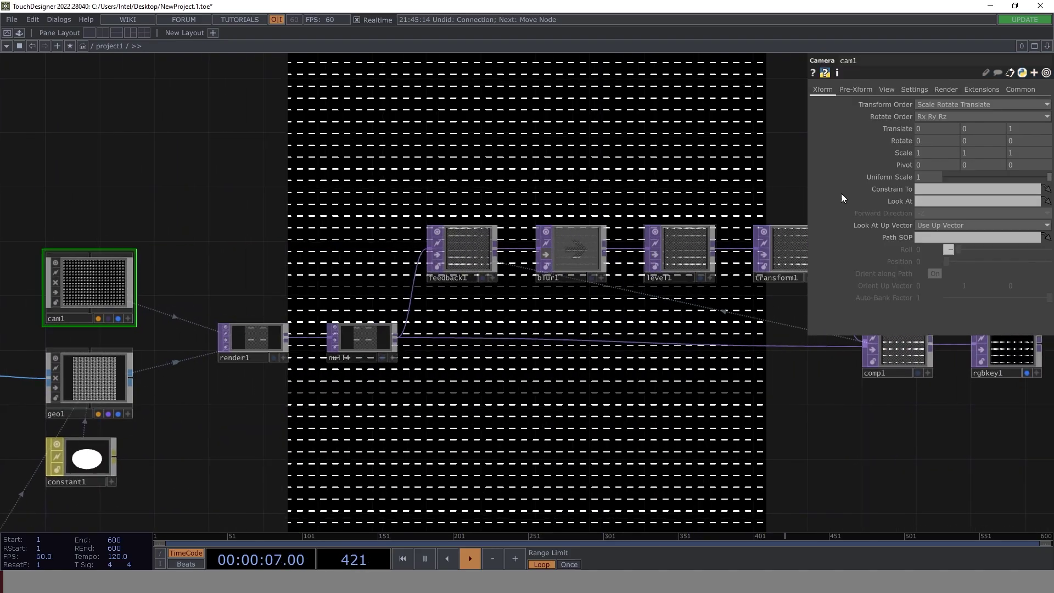
pyautogui.moveTo(1017, 127)
pyautogui.mouseDown(button='middle')
pyautogui.moveTo(1048, 129)
pyautogui.moveTo(1013, 108)
pyautogui.mouseUp(button='middle')
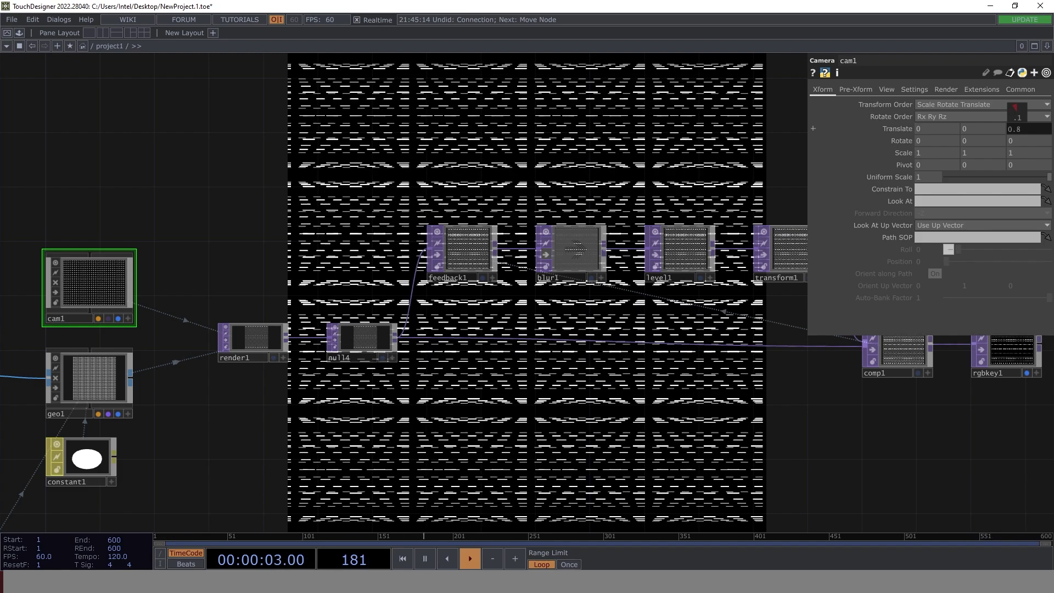
pyautogui.moveTo(1016, 107)
pyautogui.mouseDown(button='middle')
pyautogui.moveTo(1022, 130)
pyautogui.moveTo(1020, 108)
pyautogui.mouseUp(button='middle')
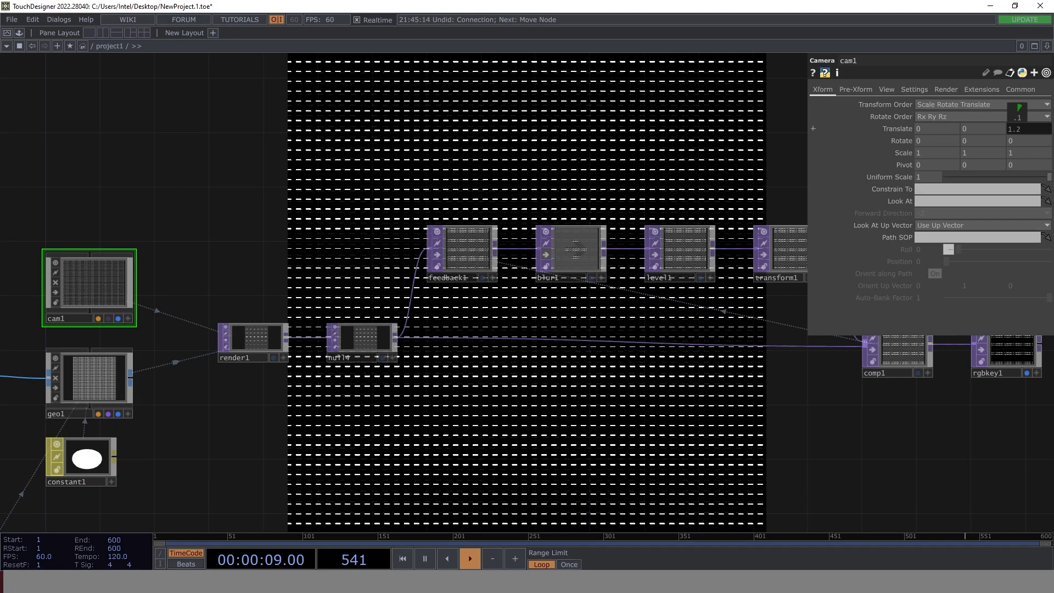
pyautogui.moveTo(1020, 107); pyautogui.dragTo(1021, 108, button='middle')
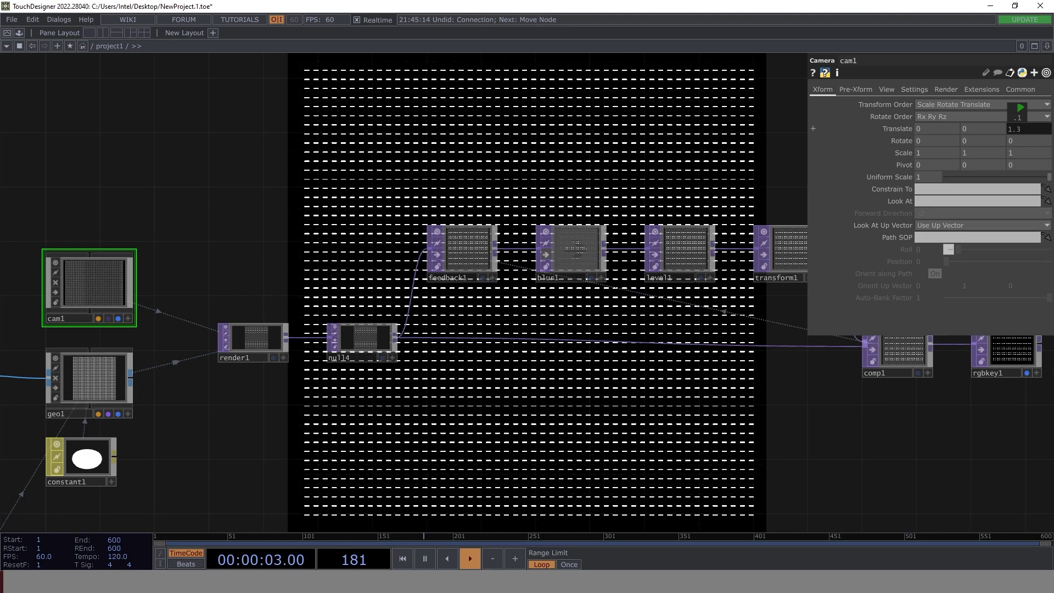
pyautogui.write('25')
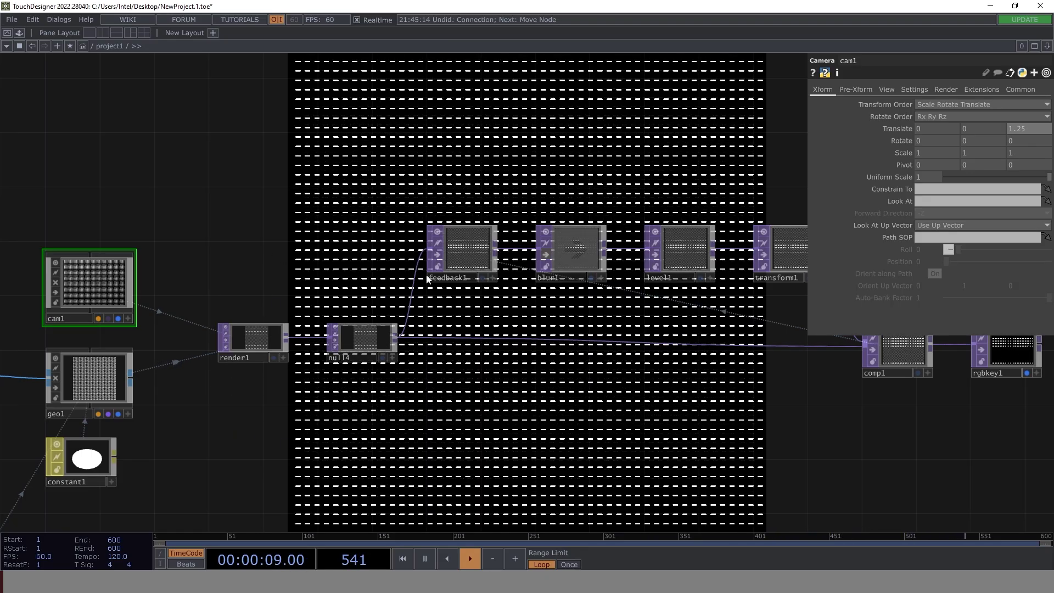
# - Add a Noise TOP below the grid SOP
pyautogui.moveTo(210, 403); pyautogui.dragTo(617, 314)
pyautogui.moveTo(251, 392); pyautogui.dragTo(524, 311)
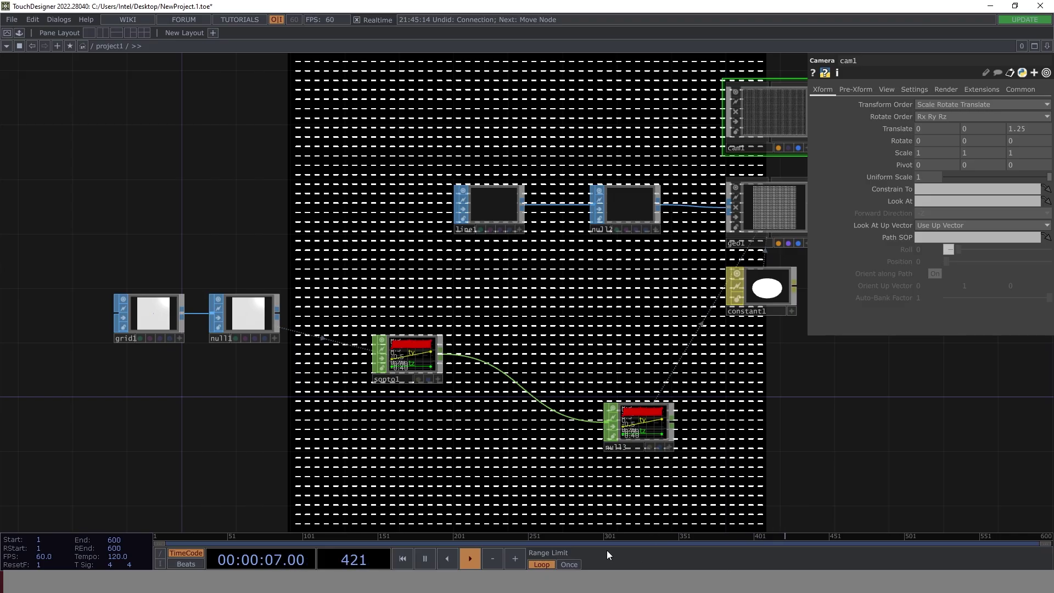
pyautogui.doubleClick(128, 433)
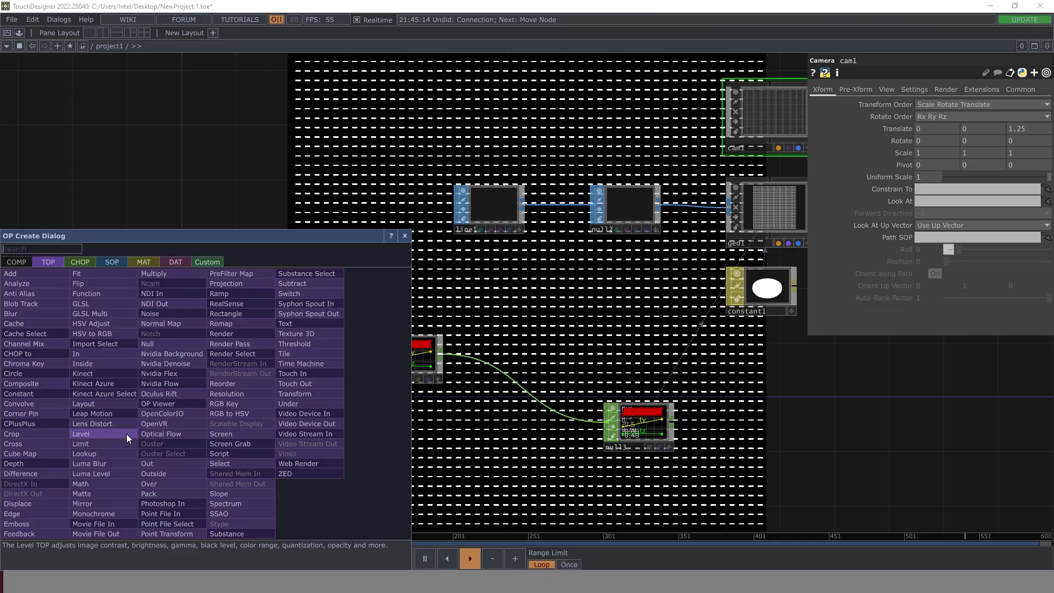
pyautogui.write('noi')
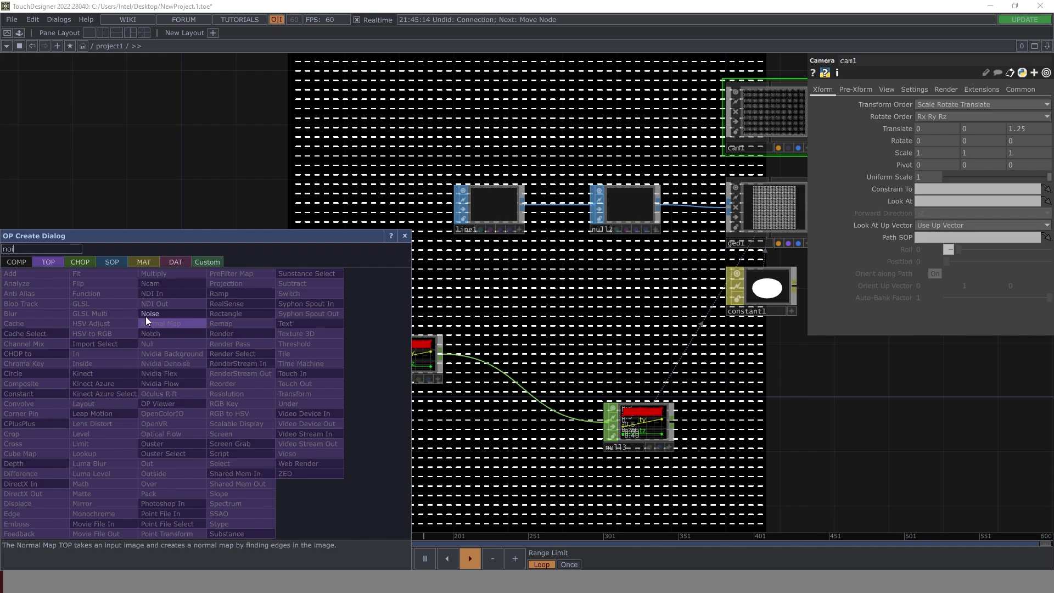
pyautogui.click(146, 316)
pyautogui.click(142, 446)
pyautogui.moveTo(229, 451); pyautogui.dragTo(249, 374)
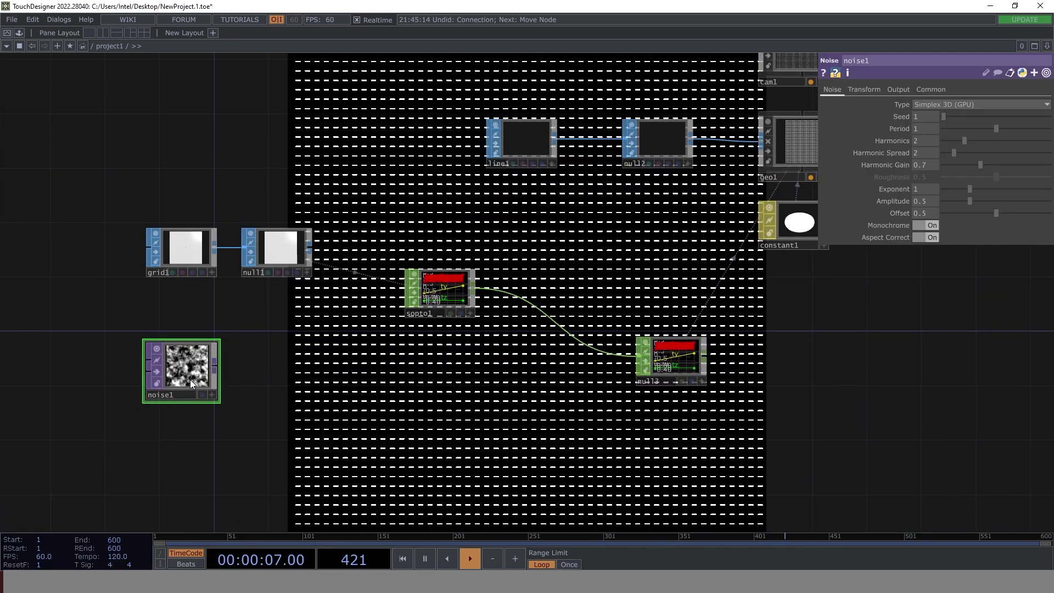
# - Set the Noise TOP's resolution to 50 x 50 and its pixel format to 32-bit float (RGBA)
pyautogui.click(932, 89)
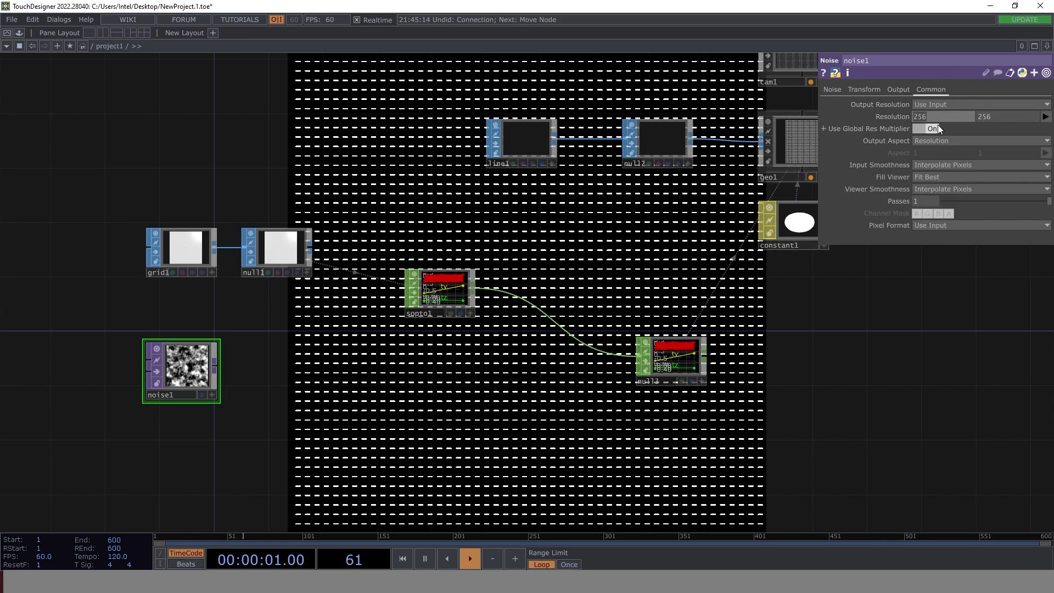
pyautogui.write('50')
pyautogui.press('Tab')
pyautogui.write('50')
pyautogui.press('Return')
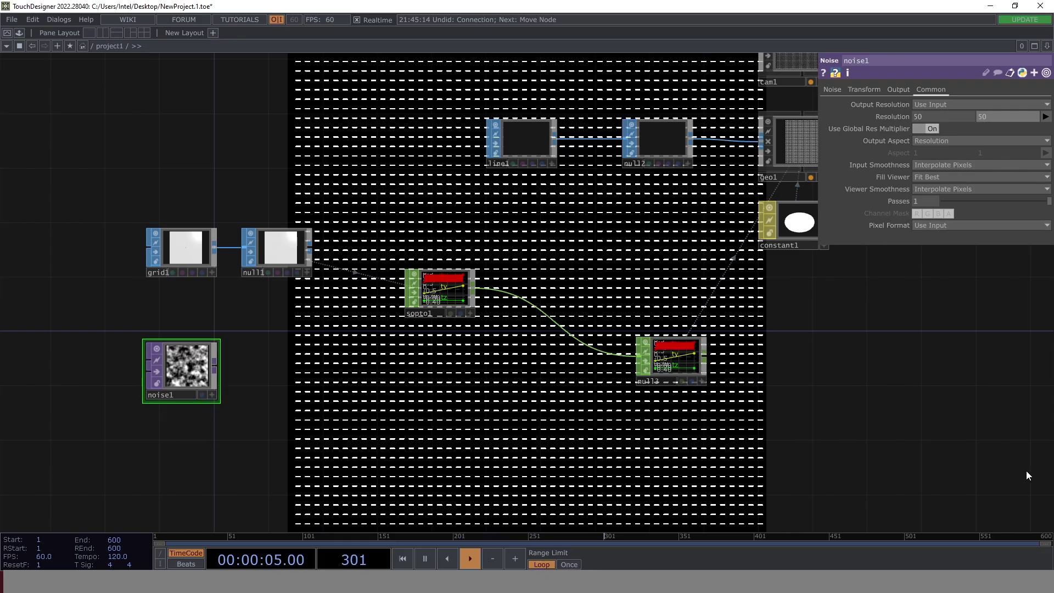
pyautogui.click(958, 222)
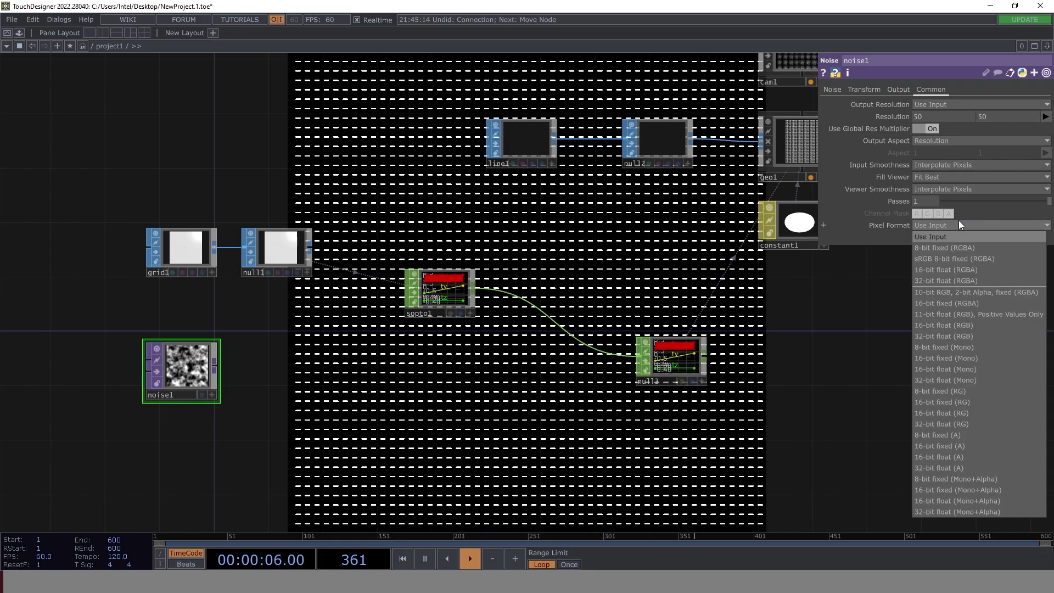
pyautogui.click(970, 282)
pyautogui.scroll(6, 181, 370)
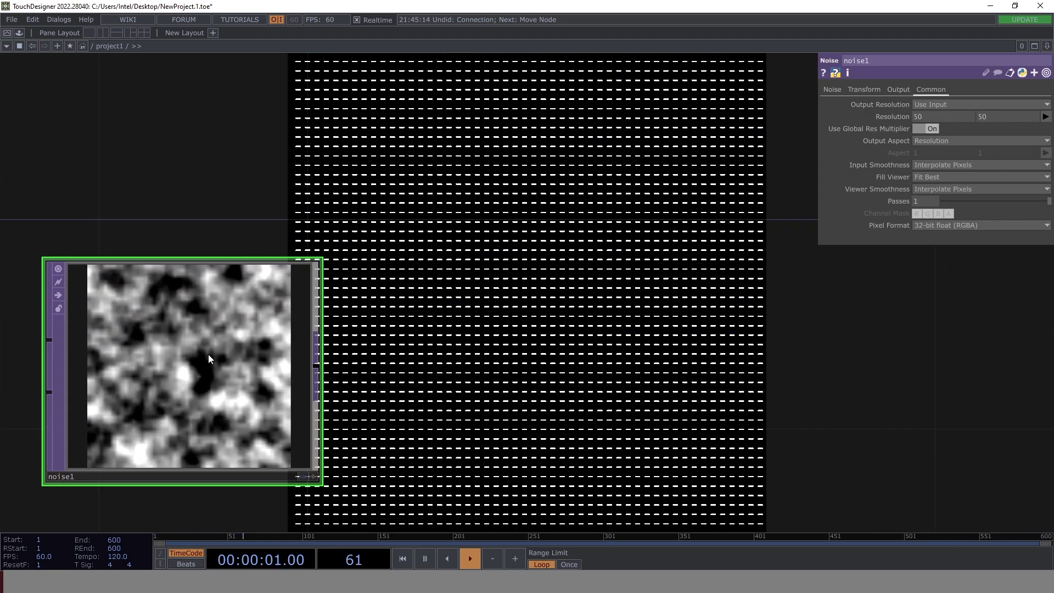
pyautogui.scroll(-5, 276, 302)
pyautogui.scroll(7, 215, 333)
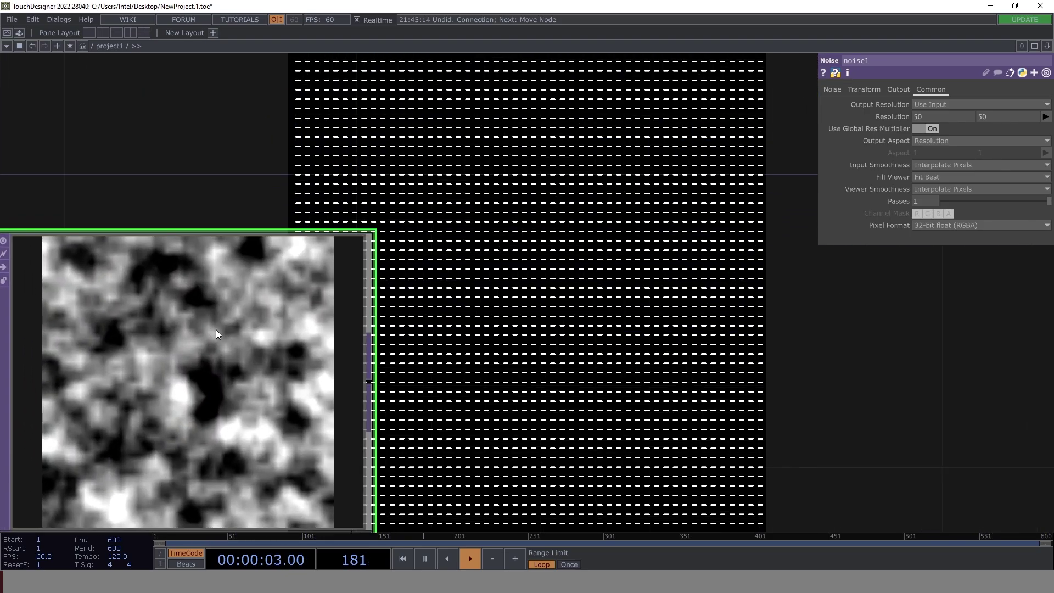
# - Set the Noise TOP's period to 4
pyautogui.scroll(-4, 218, 331)
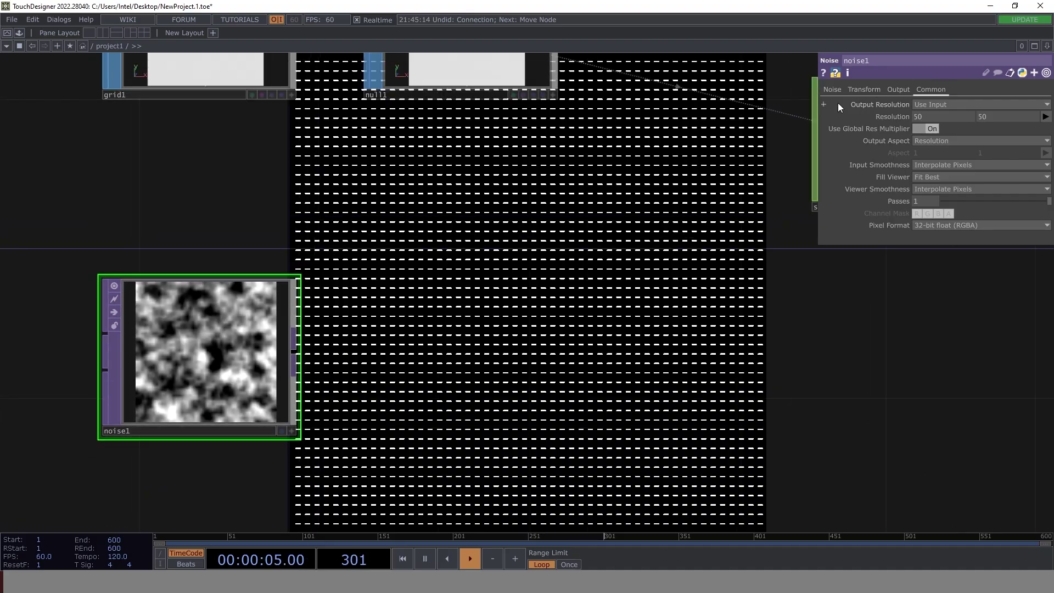
pyautogui.click(830, 90)
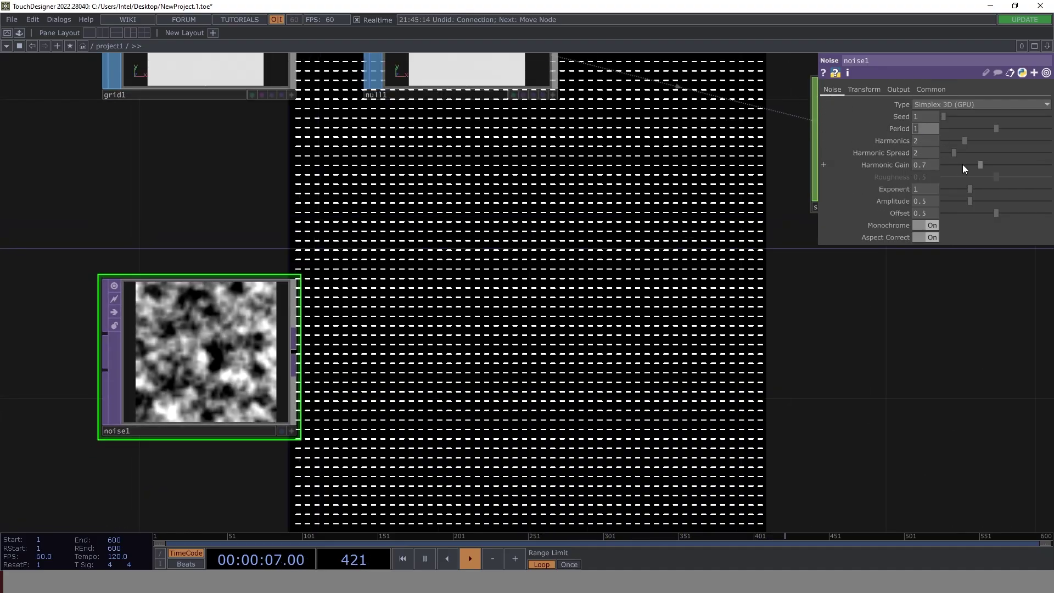
pyautogui.write('4')
pyautogui.press('Return')
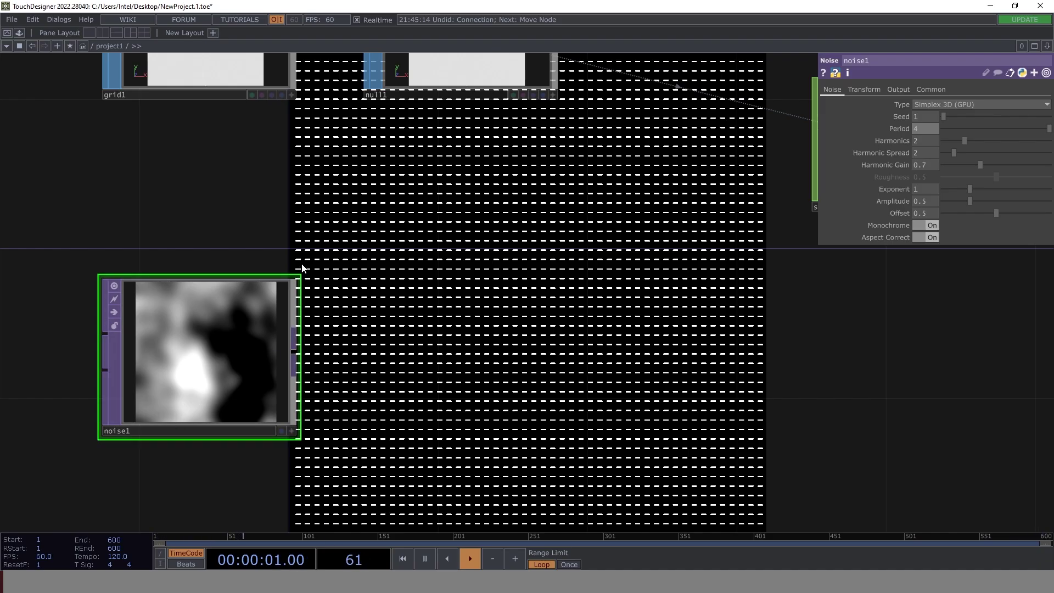
# - Animate the noise by setting its Z translation to the expression absTime.seconds * .1
pyautogui.click(865, 89)
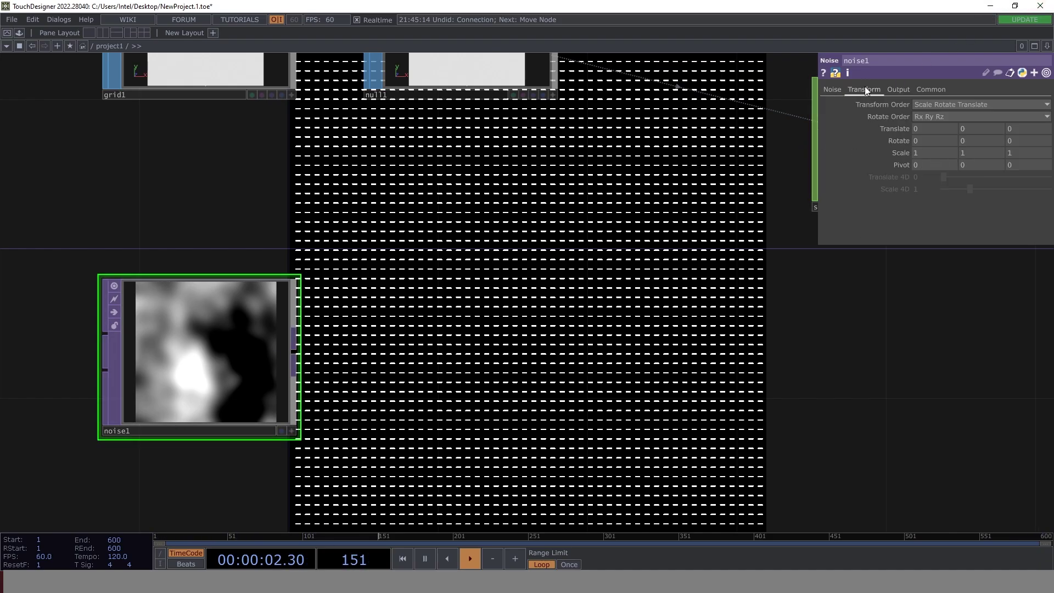
pyautogui.click(903, 129)
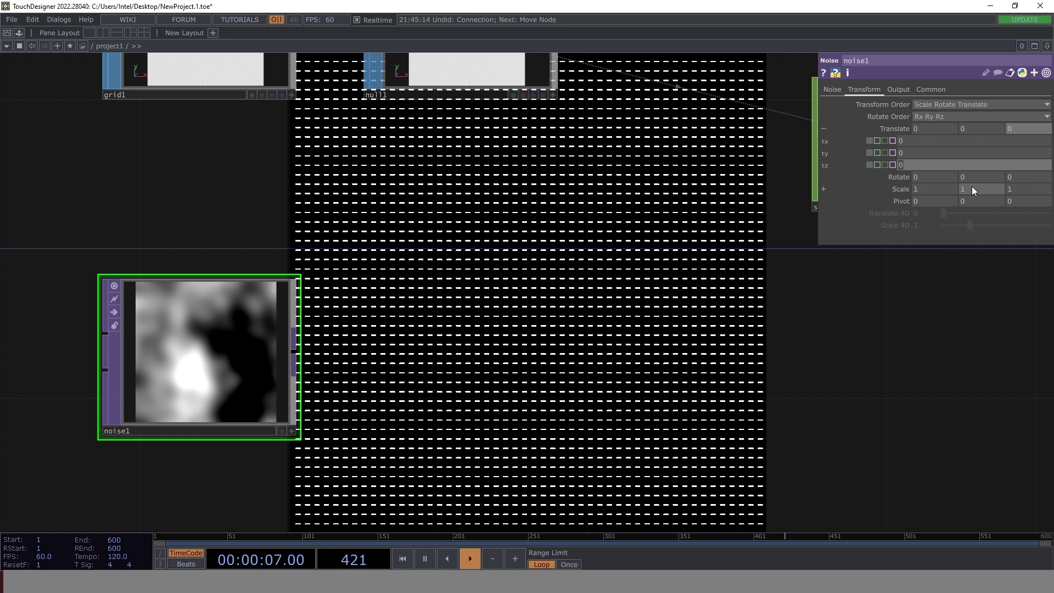
pyautogui.write('absTime.seconds * .1')
pyautogui.press('Return')
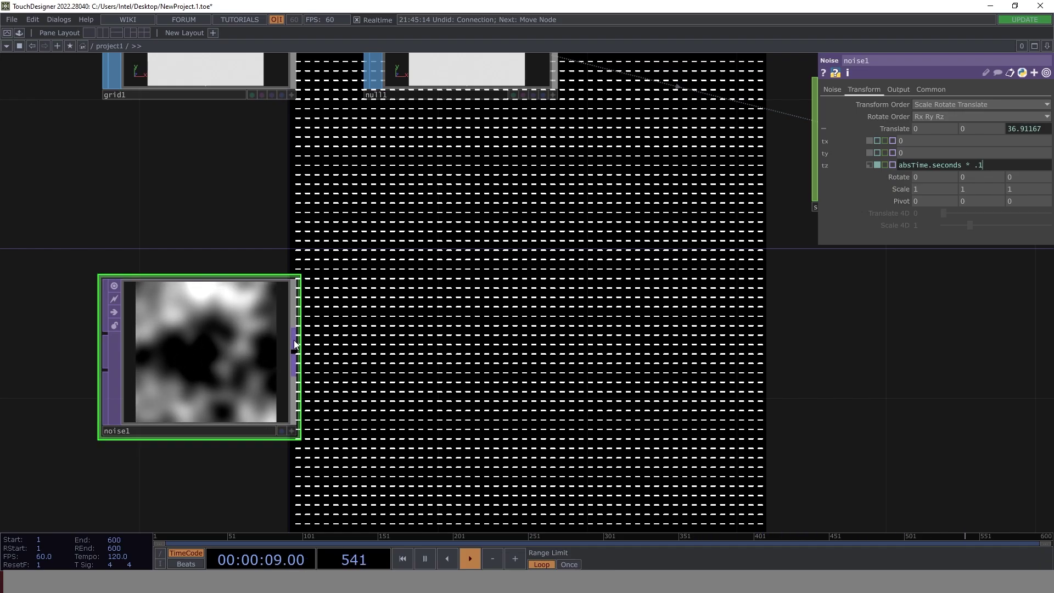
# - Add a TOP to CHOP fed by the Noise TOP and place it beside the noise
pyautogui.scroll(-2, 536, 308)
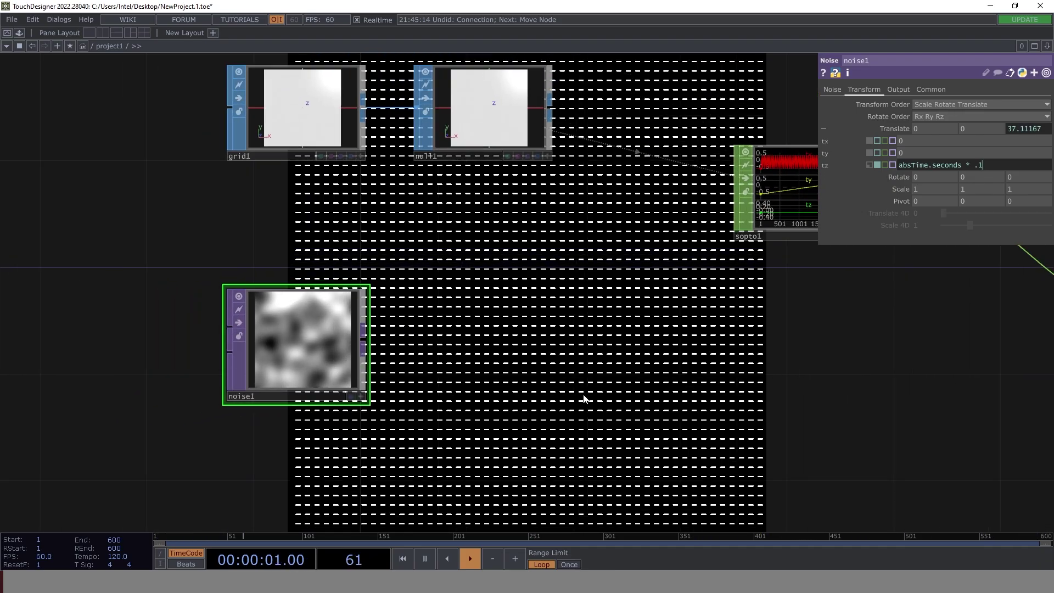
pyautogui.click(363, 331)
pyautogui.click(237, 192)
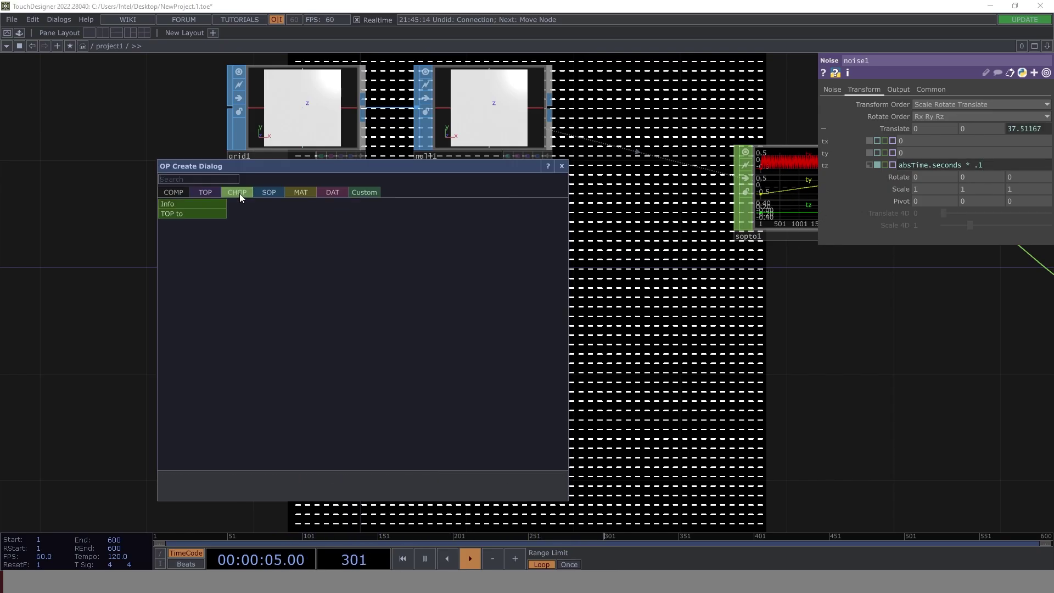
pyautogui.click(203, 214)
pyautogui.click(527, 365)
pyautogui.moveTo(454, 448); pyautogui.dragTo(251, 386)
pyautogui.click(290, 265)
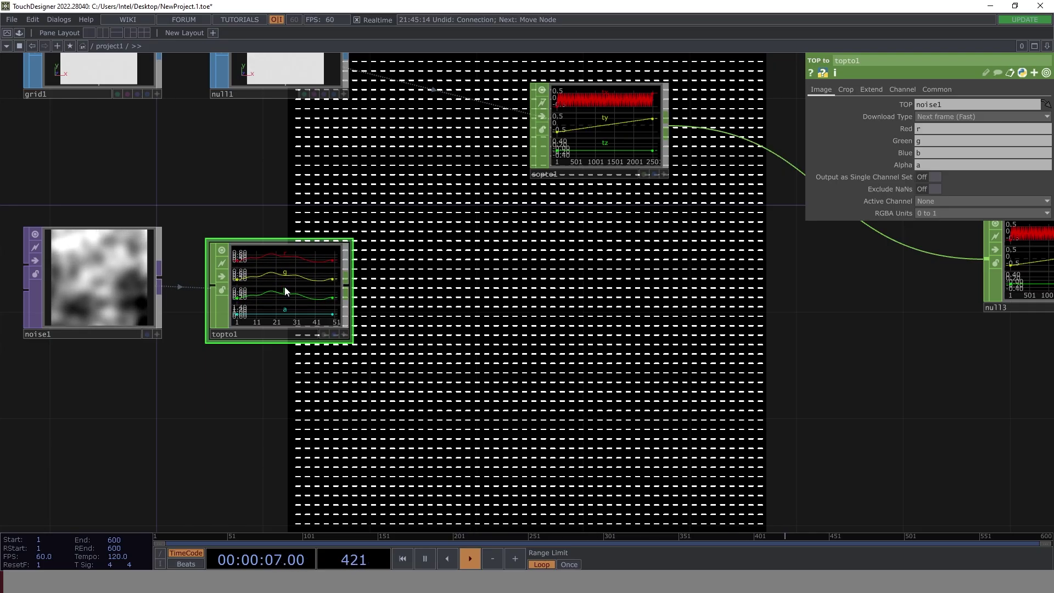
# - Clear the green, blue and alpha channel names of the TOP to CHOP, keeping only red
pyautogui.click(931, 141)
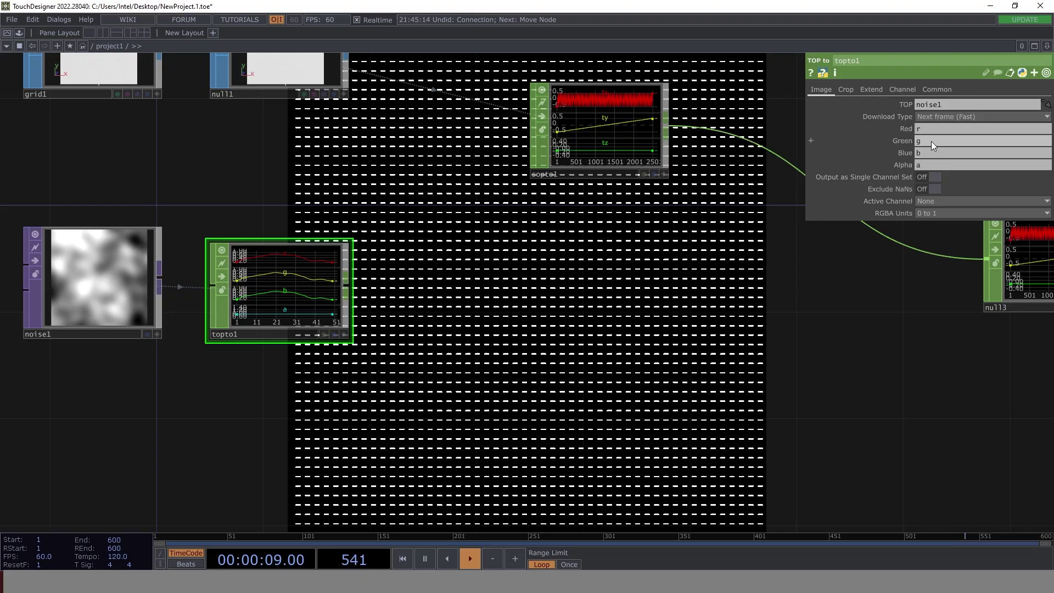
pyautogui.press('BackSpace')
pyautogui.click(930, 155)
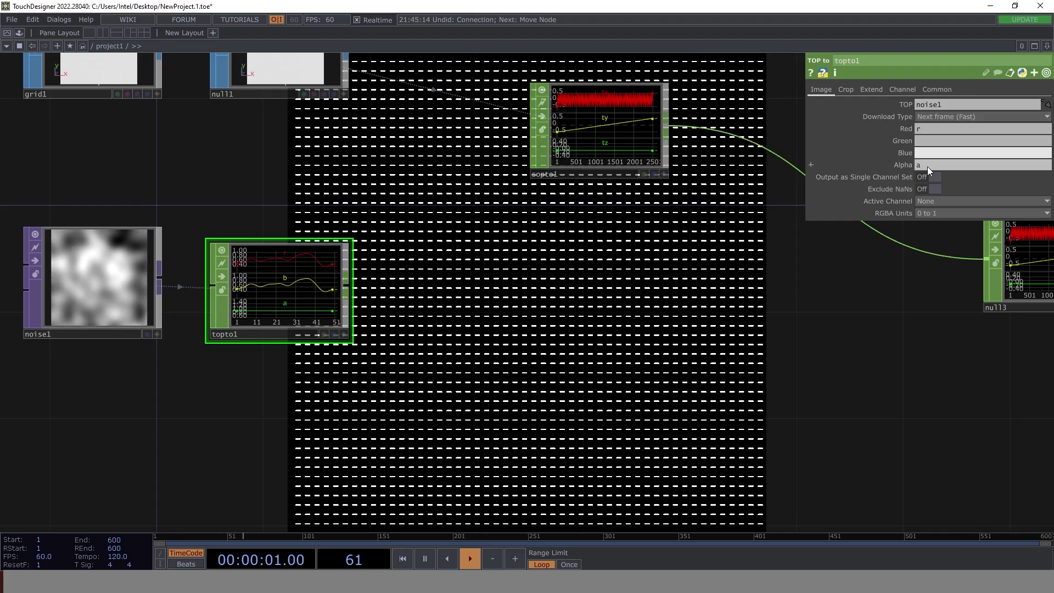
pyautogui.press('BackSpace')
pyautogui.click(928, 164)
pyautogui.press('BackSpace')
pyautogui.click(482, 302)
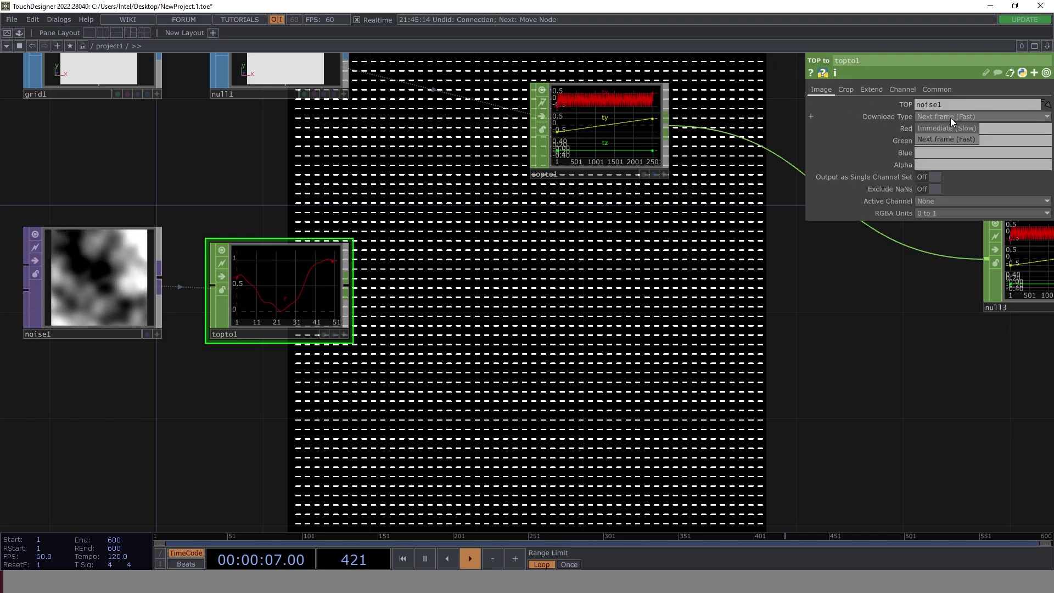
# - Set the TOP to CHOP's crop to Full Image and examine its channels
pyautogui.click(845, 89)
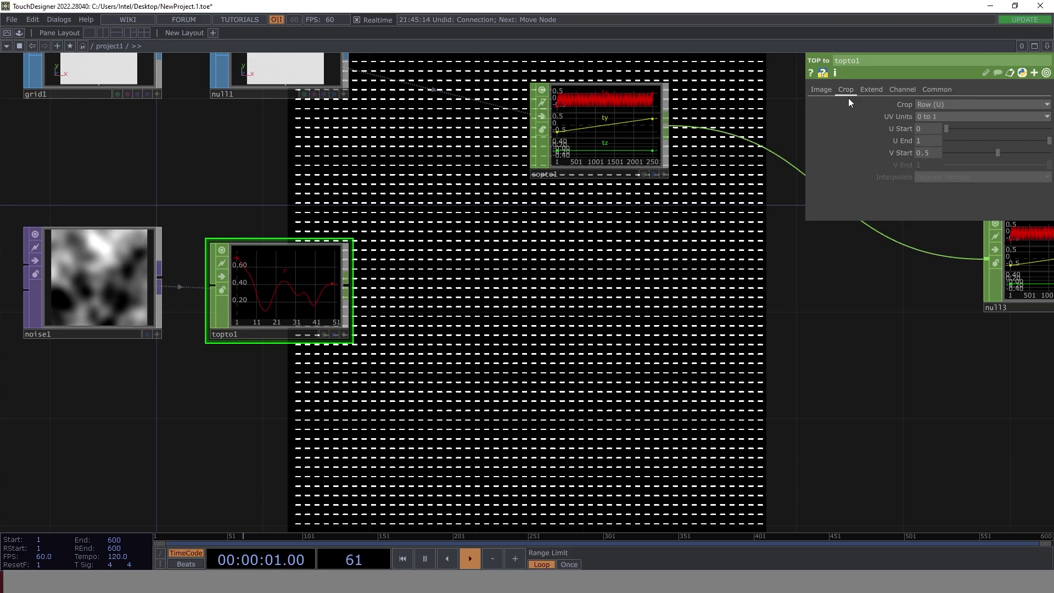
pyautogui.click(933, 105)
pyautogui.click(950, 159)
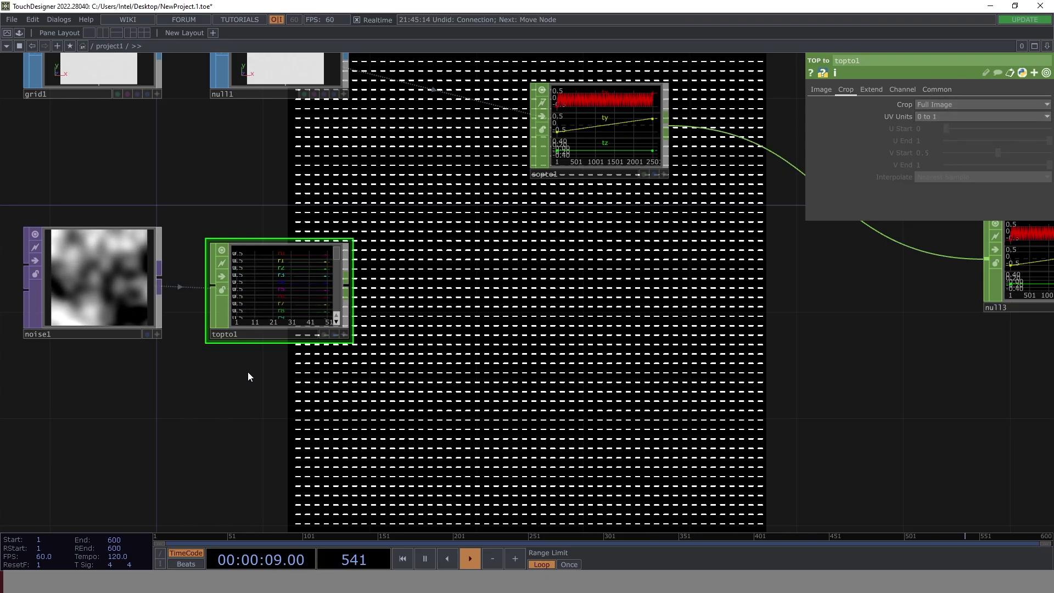
pyautogui.scroll(2, 269, 305)
pyautogui.scroll(2, 269, 305)
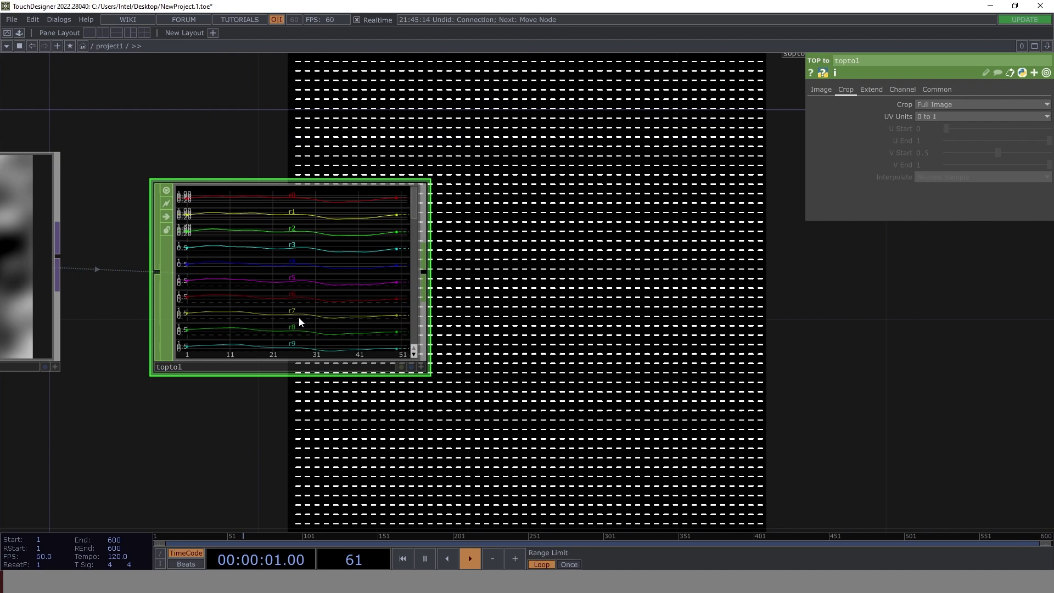
pyautogui.scroll(-2, 328, 204)
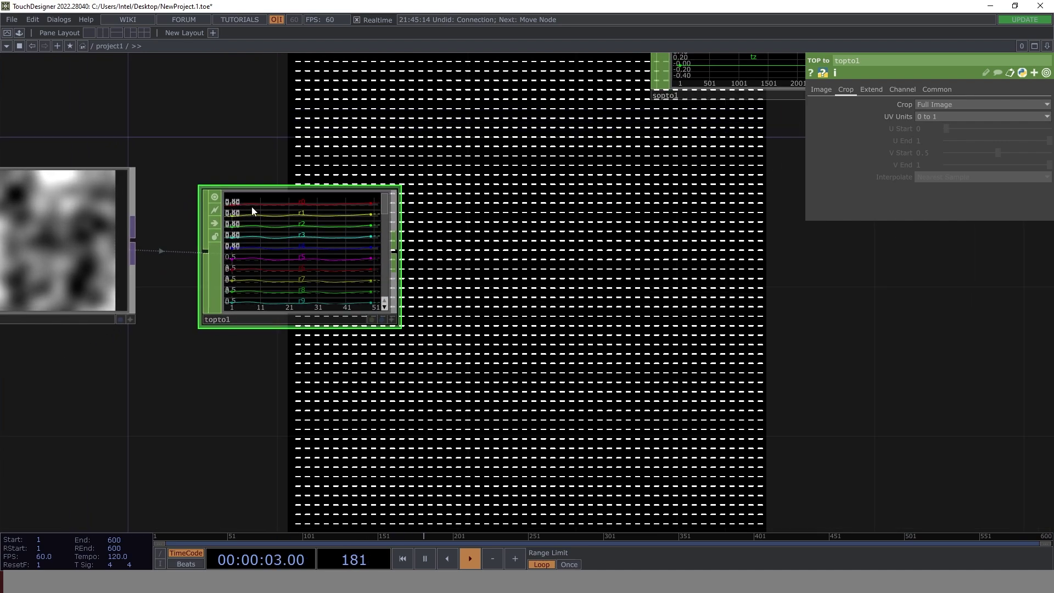
# - Add a Shuffle CHOP after the TOP to CHOP and set its method to Sequence All Samples
pyautogui.moveTo(98, 345); pyautogui.dragTo(231, 366)
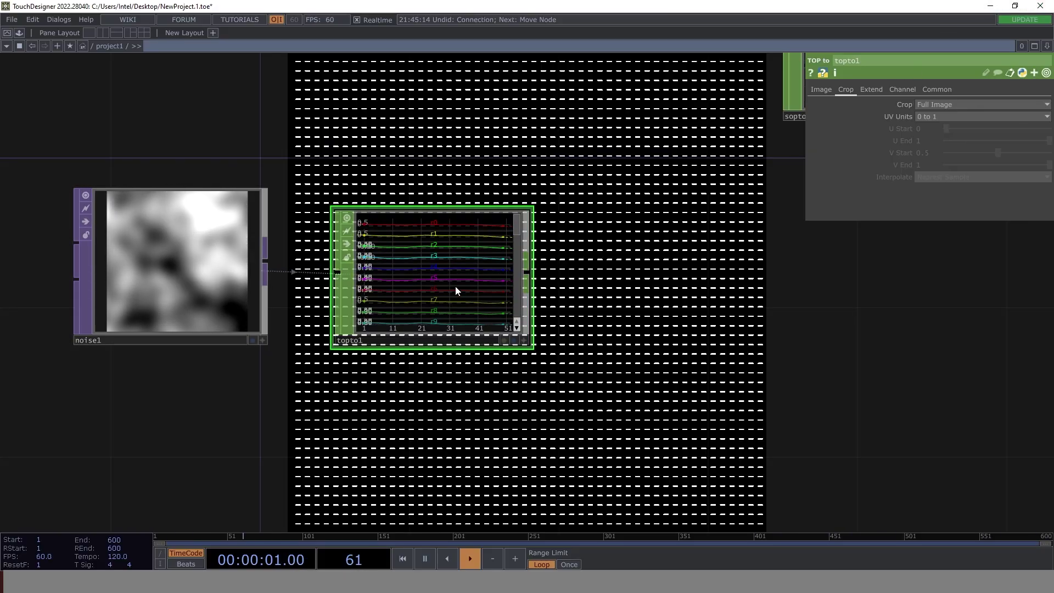
pyautogui.moveTo(550, 381); pyautogui.dragTo(402, 439)
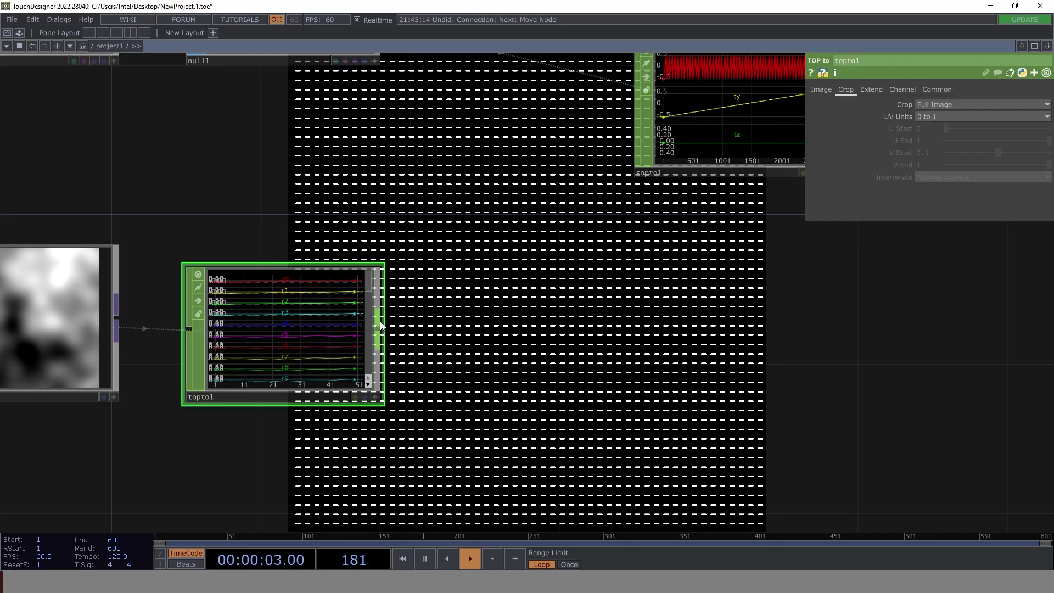
pyautogui.press('Tab')
pyautogui.write('shu')
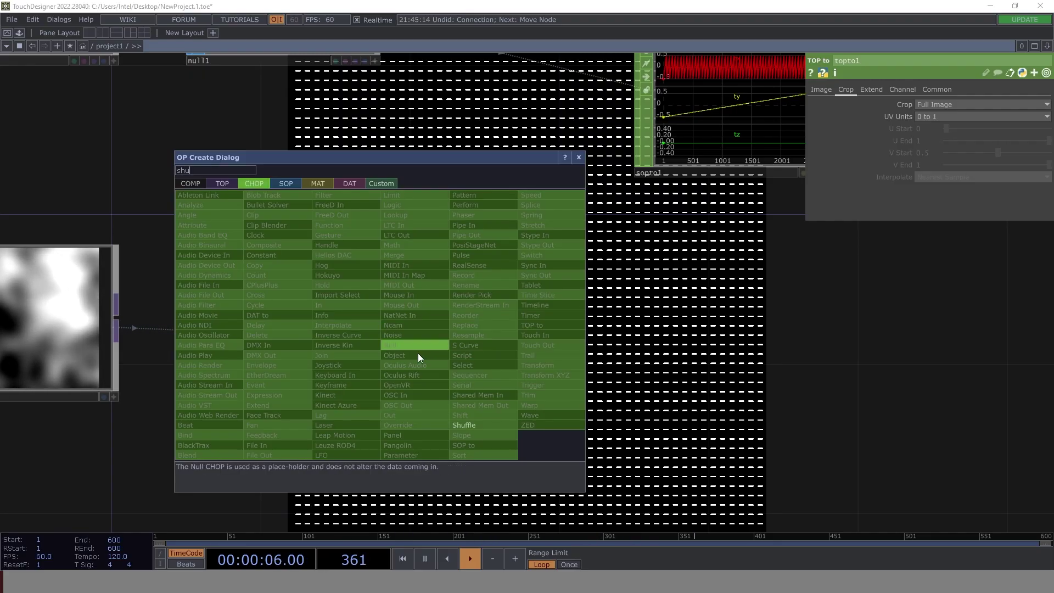
pyautogui.press('Return')
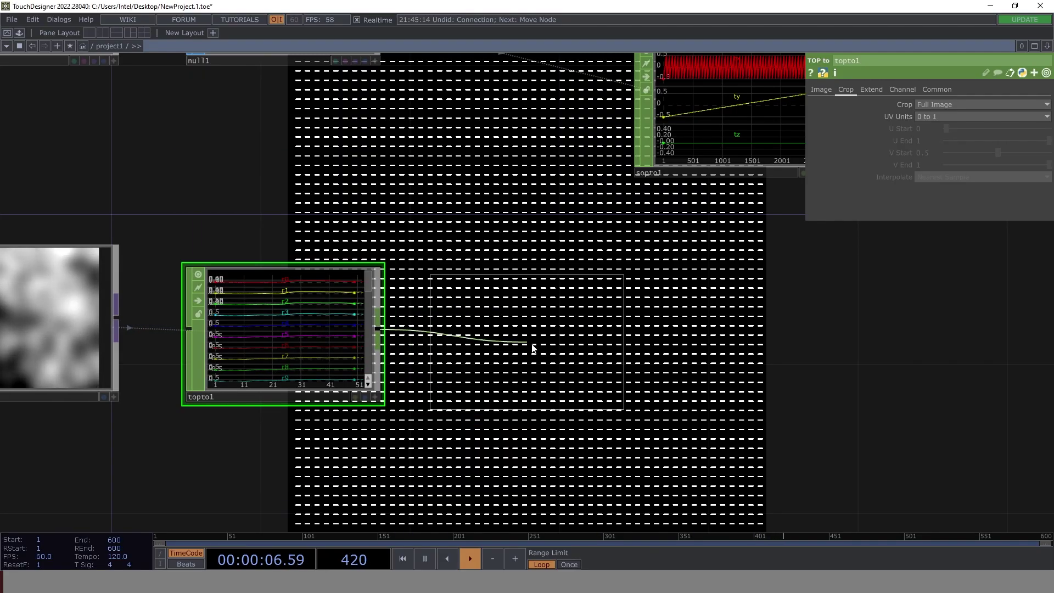
pyautogui.click(541, 347)
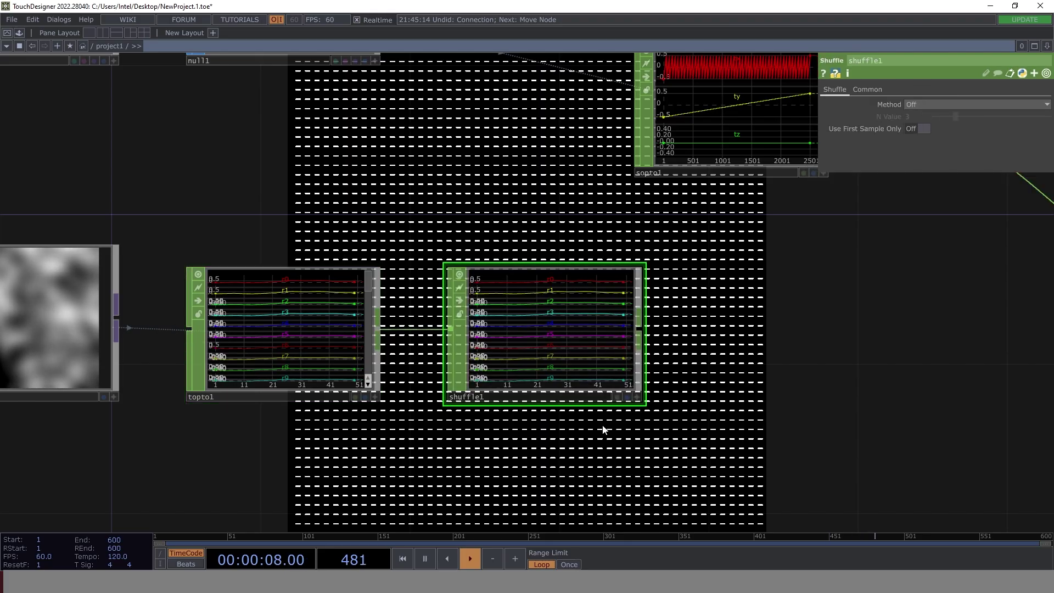
pyautogui.click(948, 105)
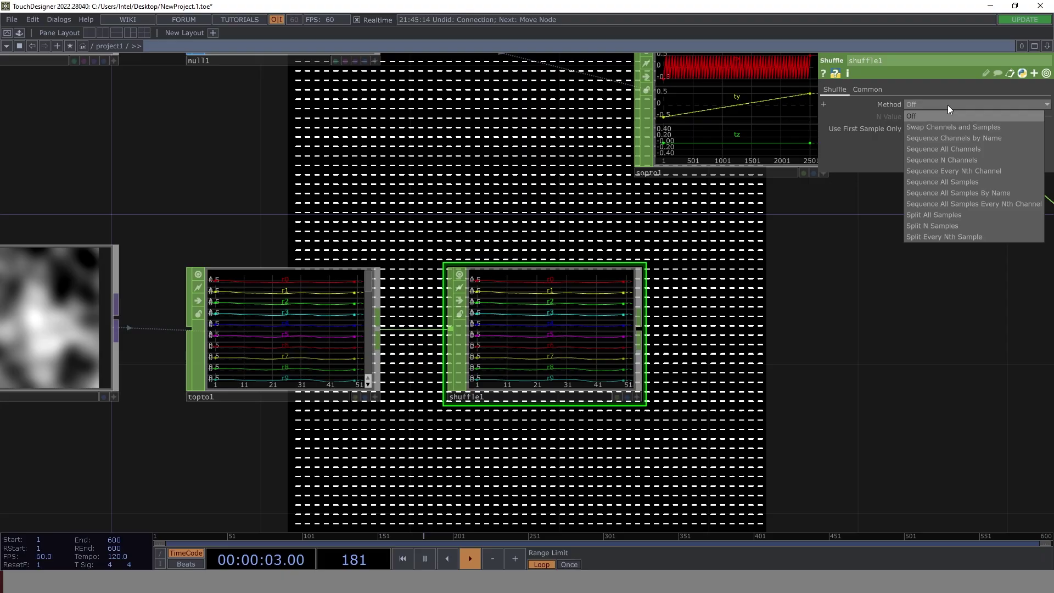
pyautogui.click(953, 183)
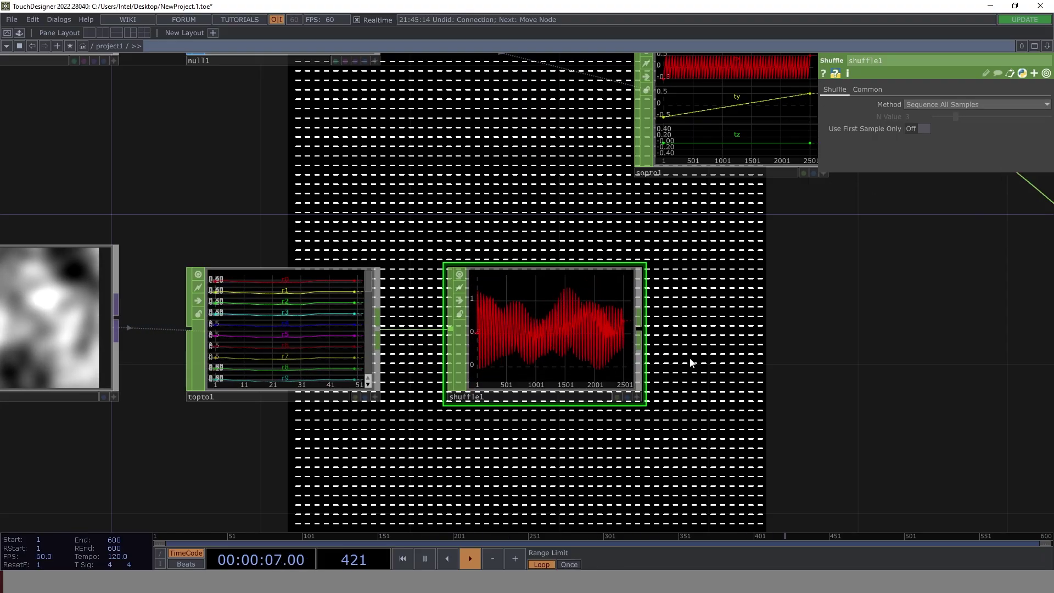
# - Add a Math CHOP connected to the output of the Shuffle CHOP
pyautogui.moveTo(689, 360); pyautogui.dragTo(558, 357)
pyautogui.rightClick(509, 317)
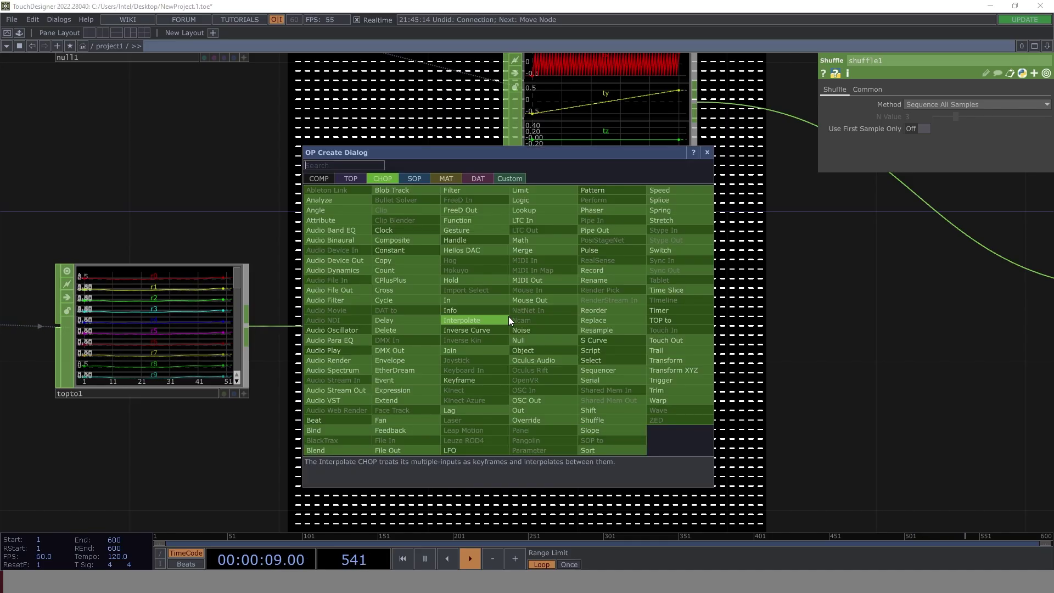
pyautogui.write('math')
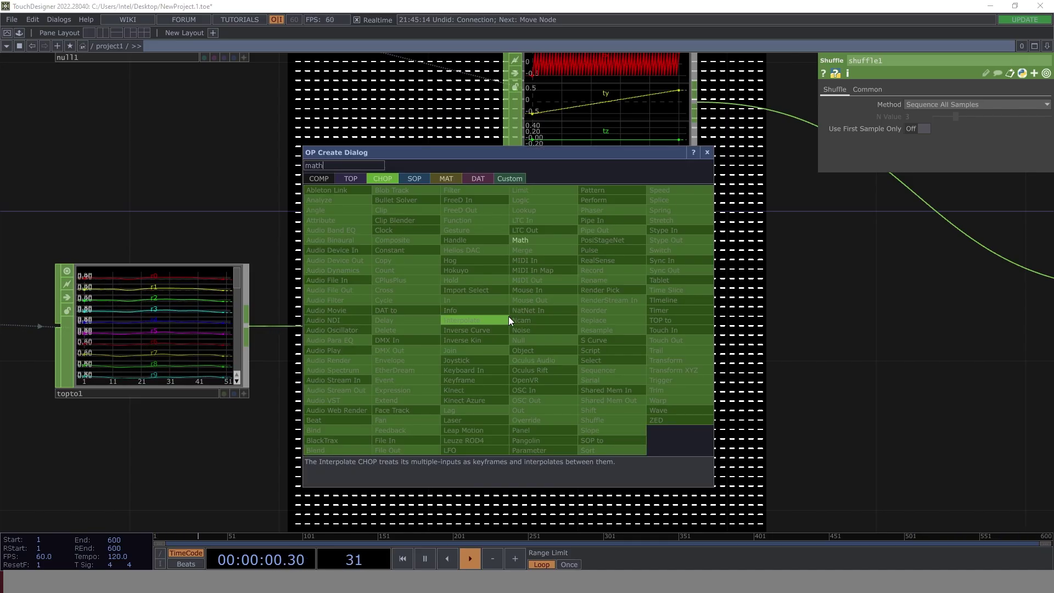
pyautogui.click(542, 239)
pyautogui.click(666, 333)
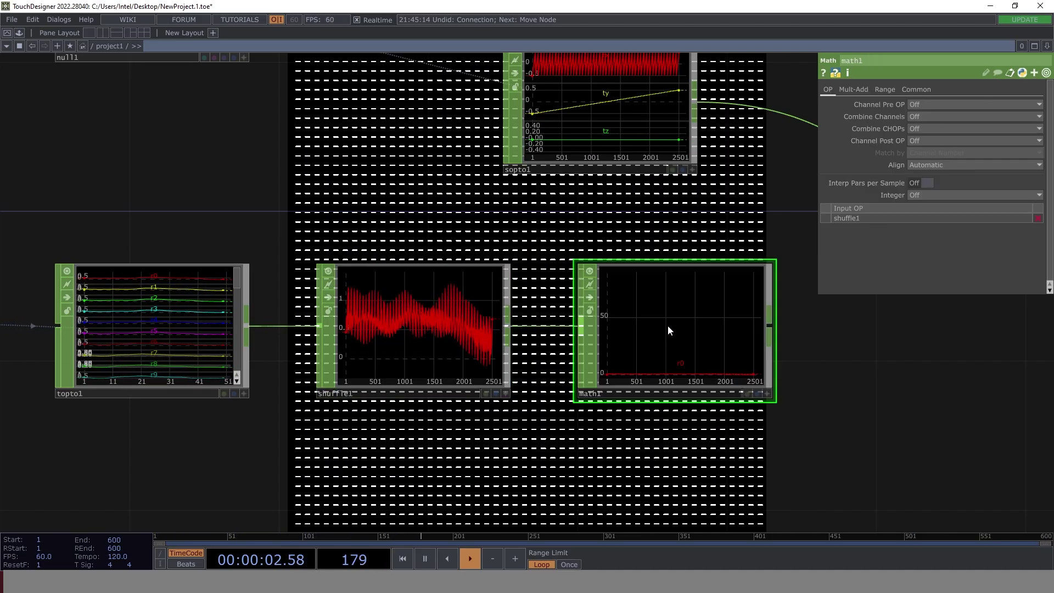
pyautogui.moveTo(689, 419); pyautogui.dragTo(558, 348)
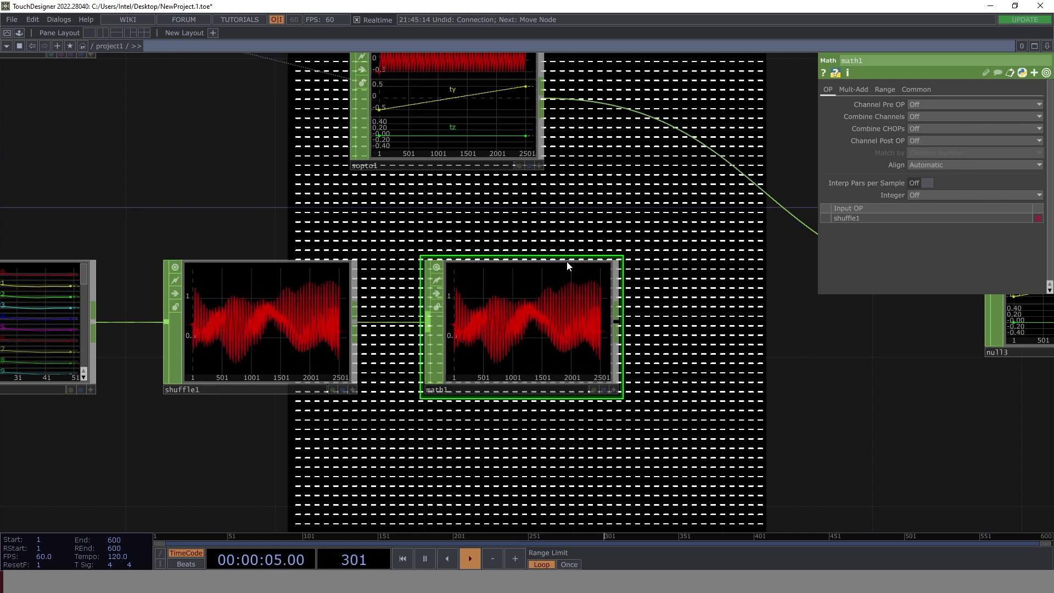
# - Set the Math CHOP's Multiply value to 360
pyautogui.click(853, 89)
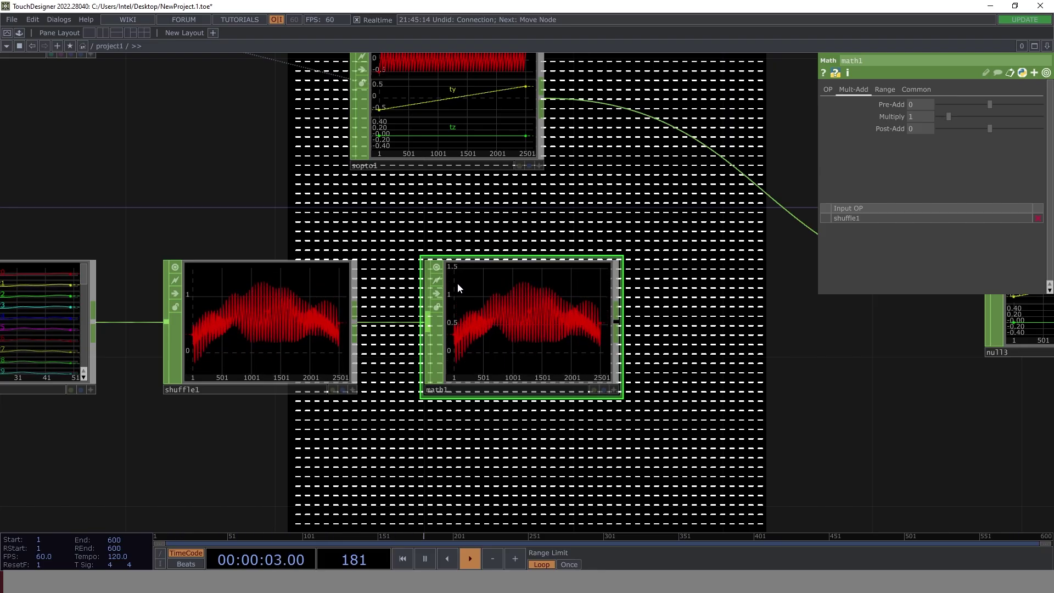
pyautogui.click(918, 117)
pyautogui.write('3')
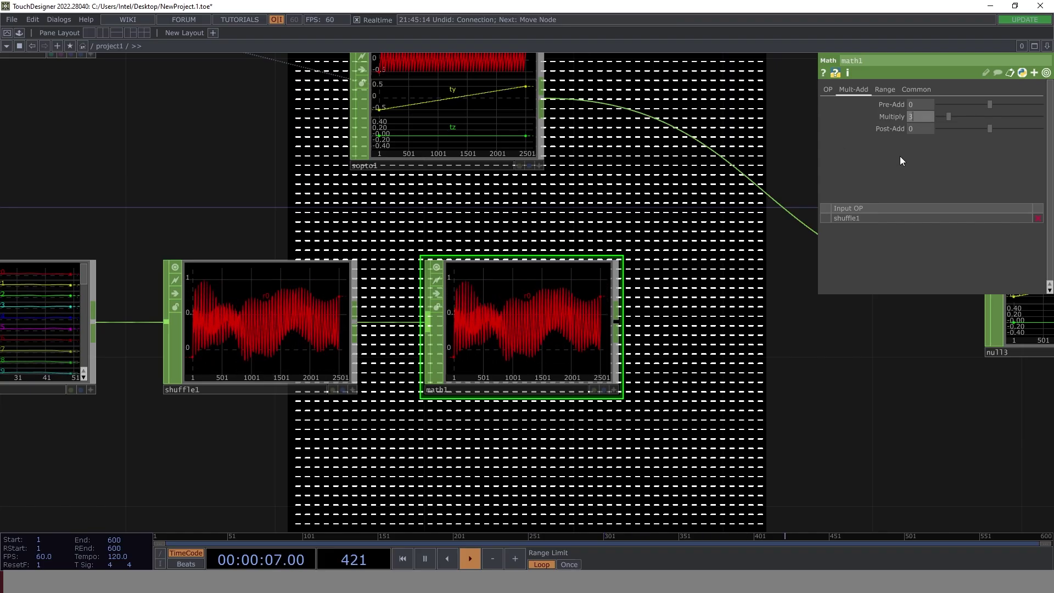
pyautogui.write('60')
pyautogui.press('Return')
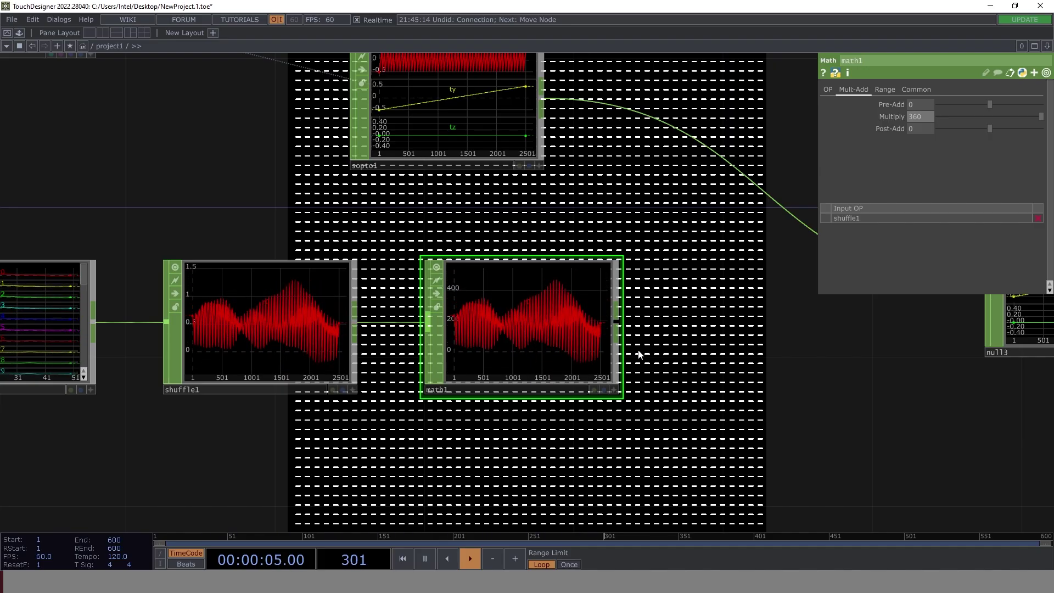
# - Select the noise chain from noise1 through math1 and move it further down and left in the network
pyautogui.scroll(-5, 532, 423)
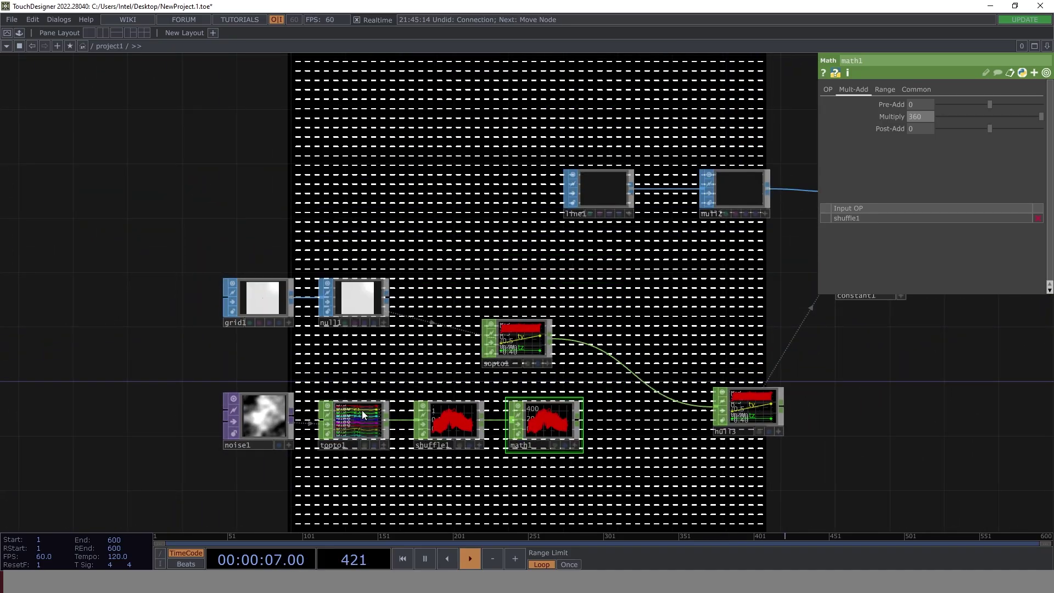
pyautogui.scroll(5, 362, 413)
pyautogui.scroll(-5, 855, 413)
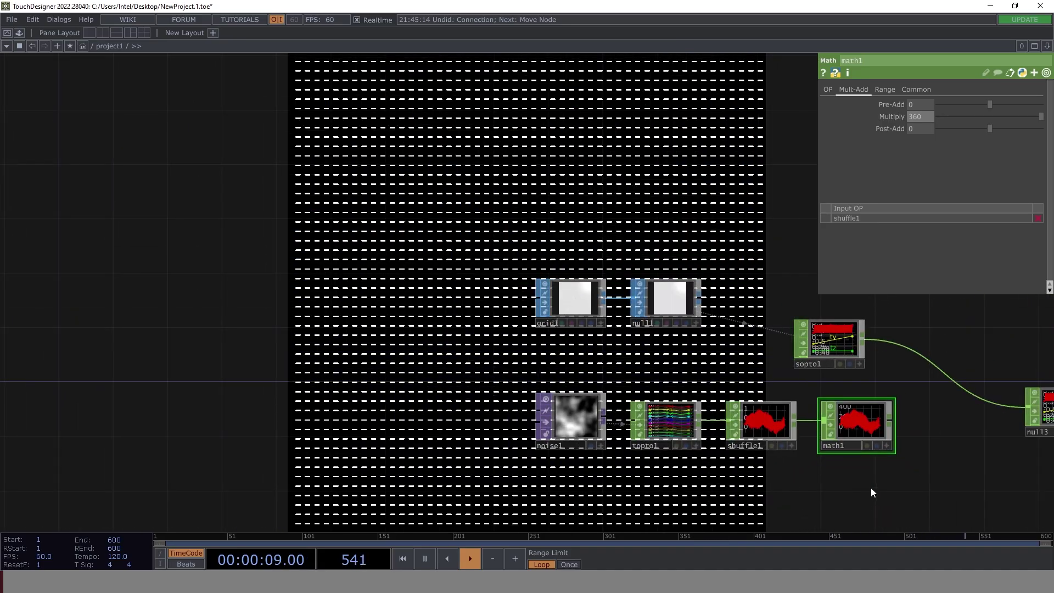
pyautogui.moveTo(872, 492); pyautogui.dragTo(510, 386)
pyautogui.moveTo(437, 368); pyautogui.dragTo(132, 266)
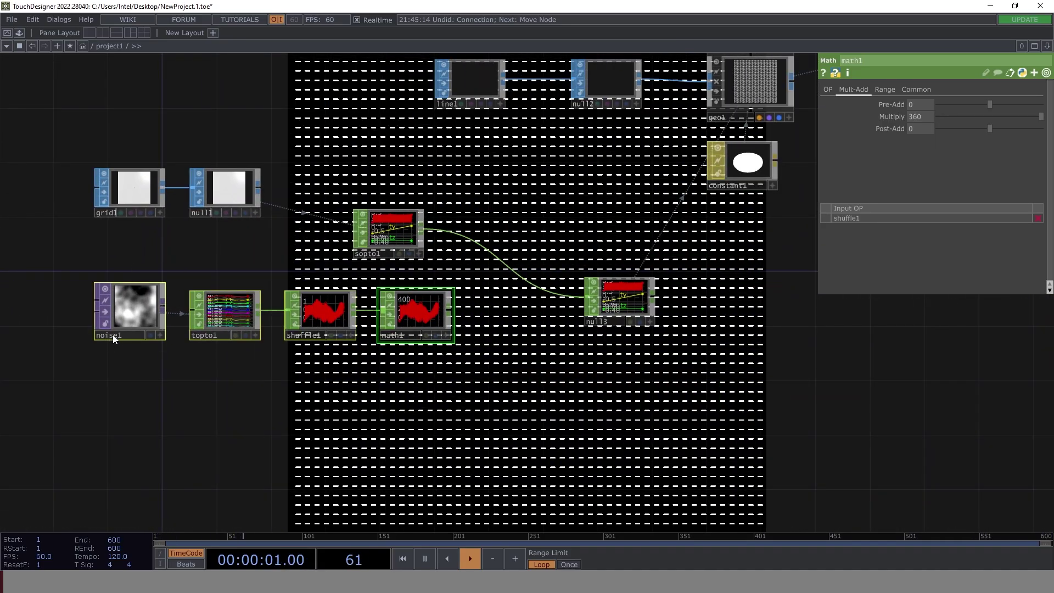
pyautogui.moveTo(112, 337); pyautogui.dragTo(44, 364)
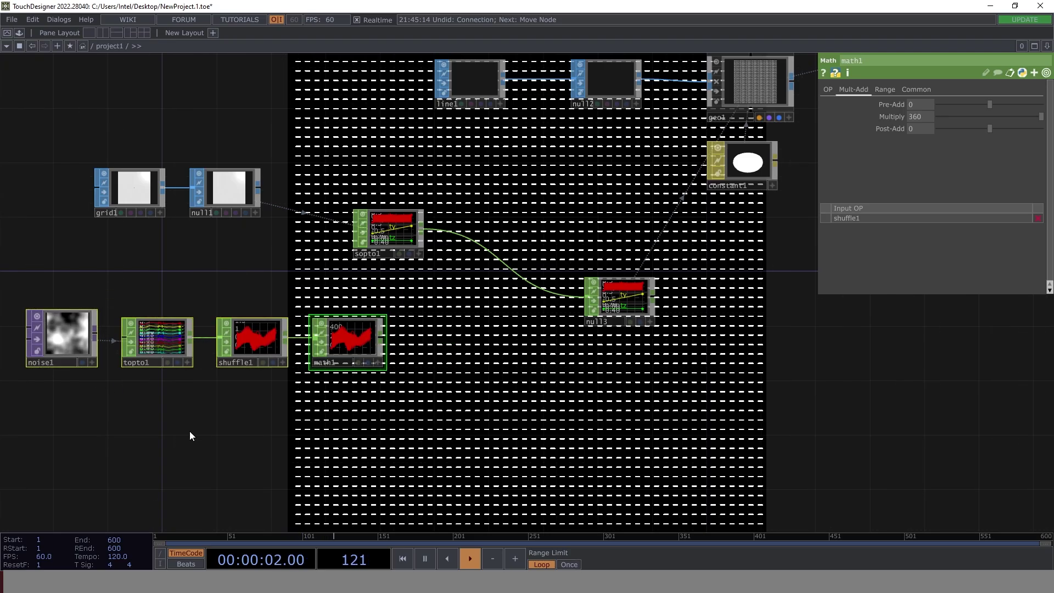
# - Add a Rename CHOP after the Math CHOP and rename its channel to r
pyautogui.rightClick(381, 336)
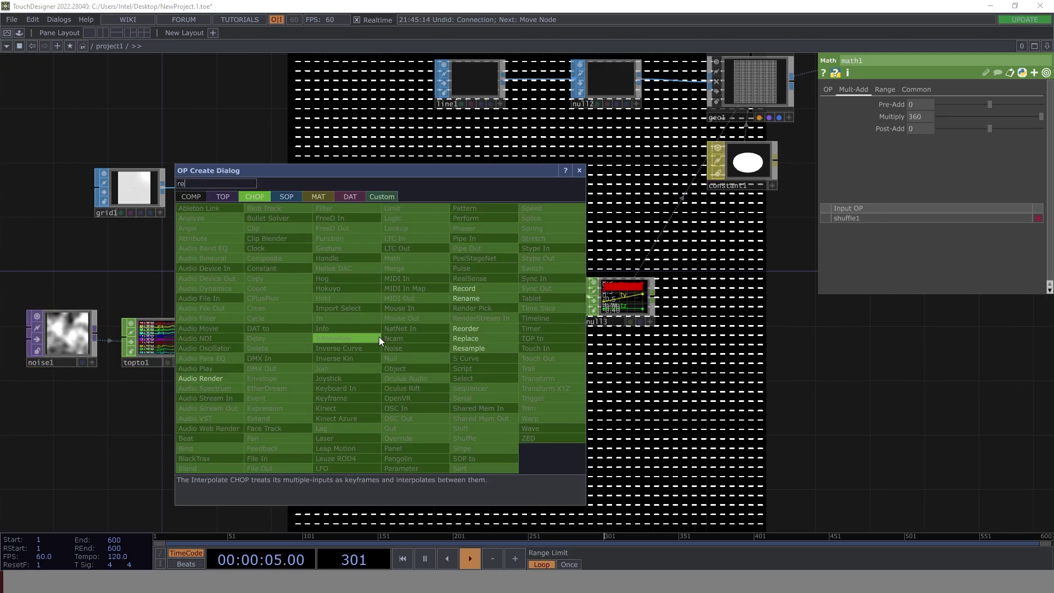
pyautogui.write('re')
pyautogui.click(466, 298)
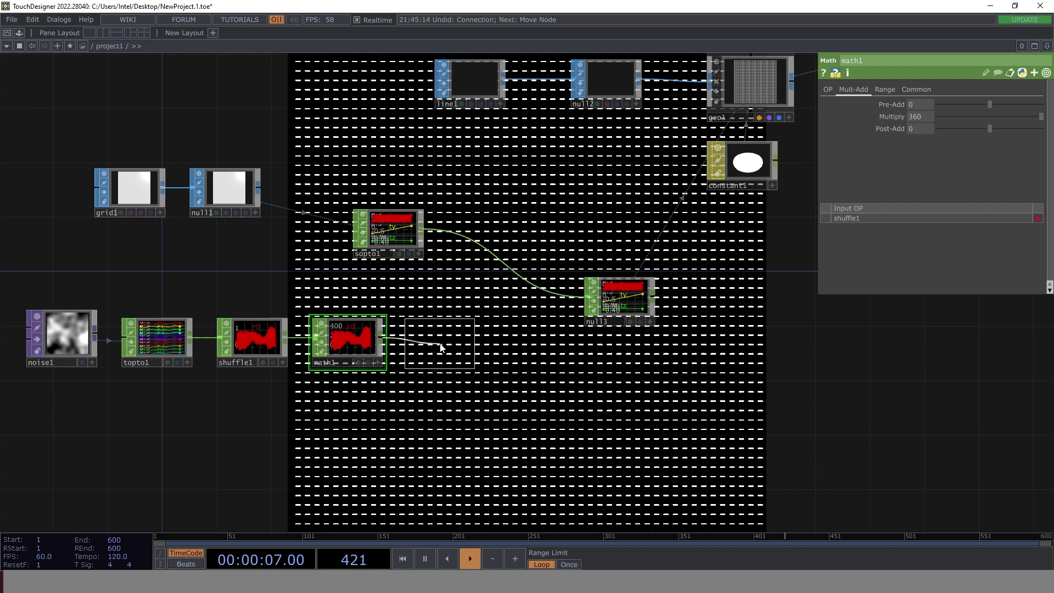
pyautogui.click(441, 347)
pyautogui.click(914, 114)
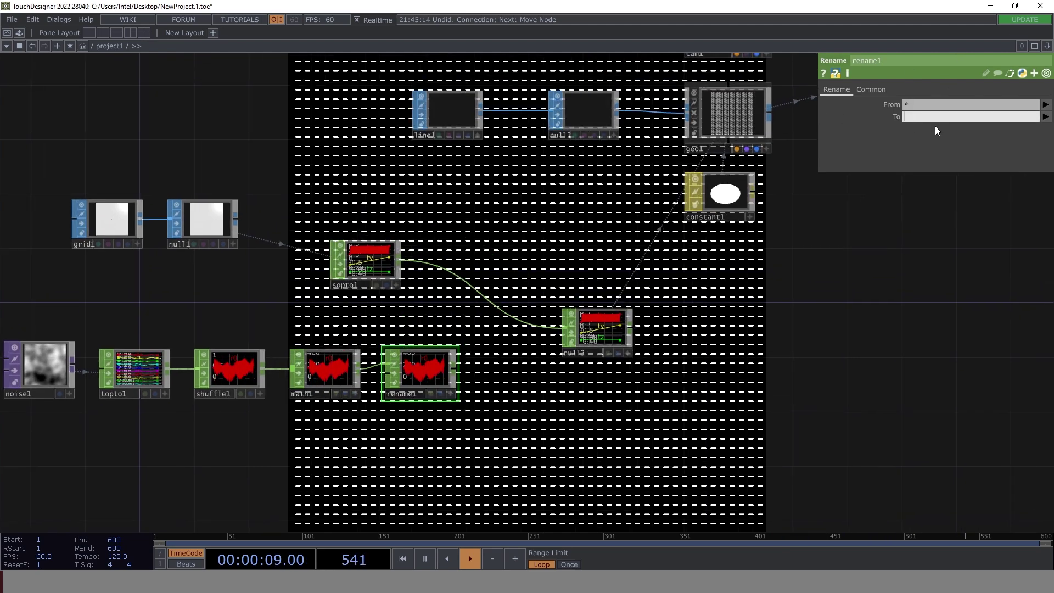
pyautogui.write('r')
pyautogui.press('Return')
# - Insert a Merge CHOP between sopto1 and null3, with the Rename CHOP's output connected as its second input
pyautogui.moveTo(610, 329); pyautogui.dragTo(681, 321)
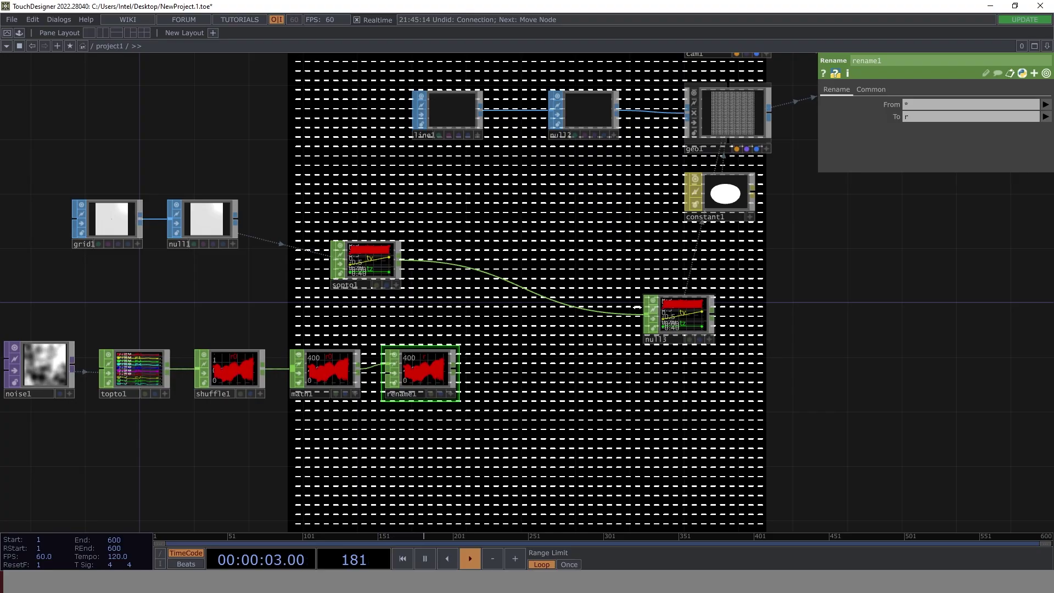
pyautogui.click(588, 289)
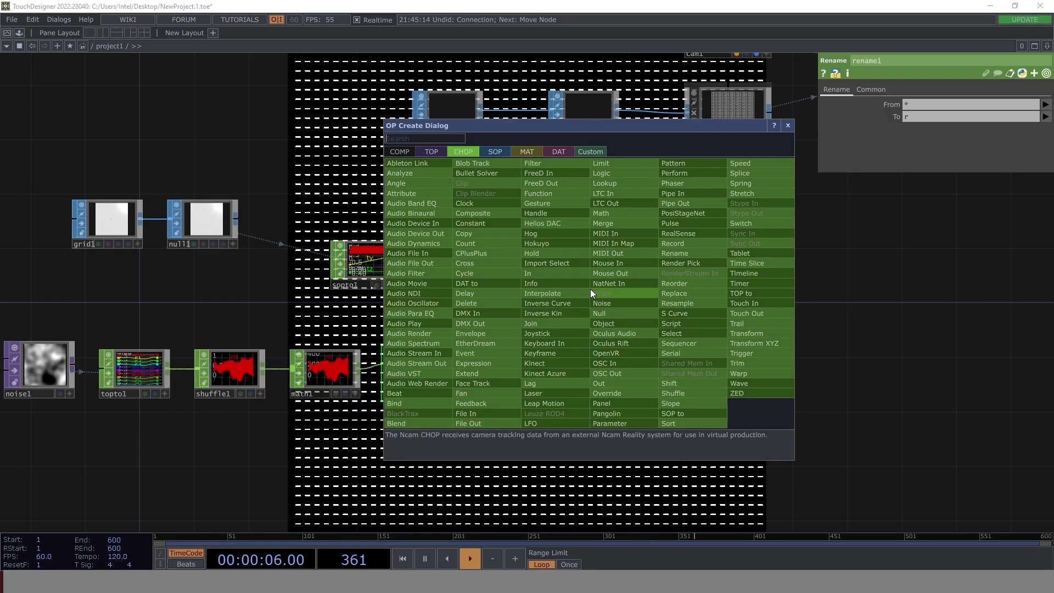
pyautogui.write('mer')
pyautogui.click(613, 222)
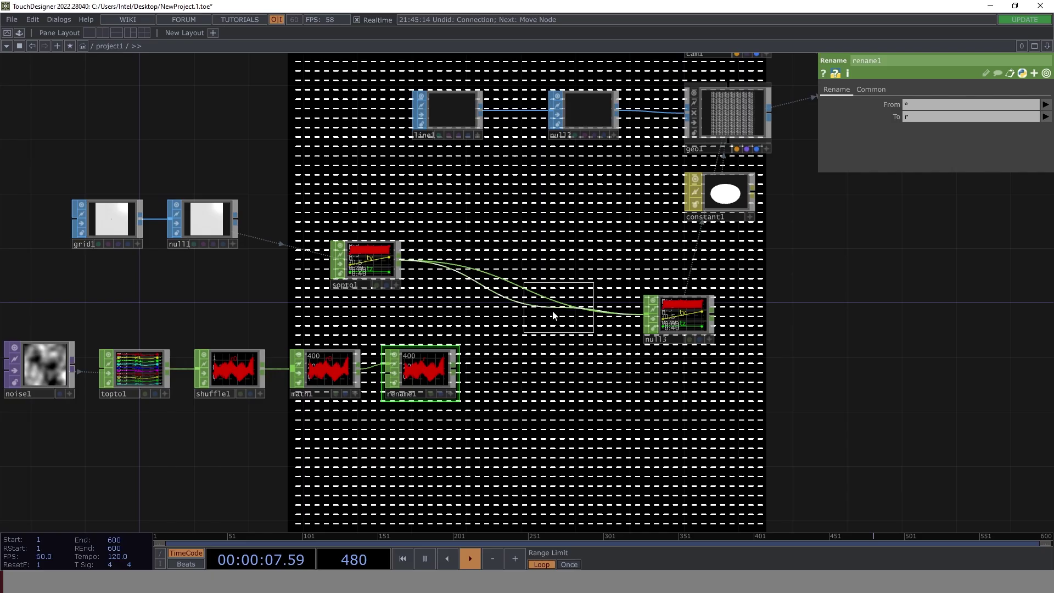
pyautogui.click(536, 336)
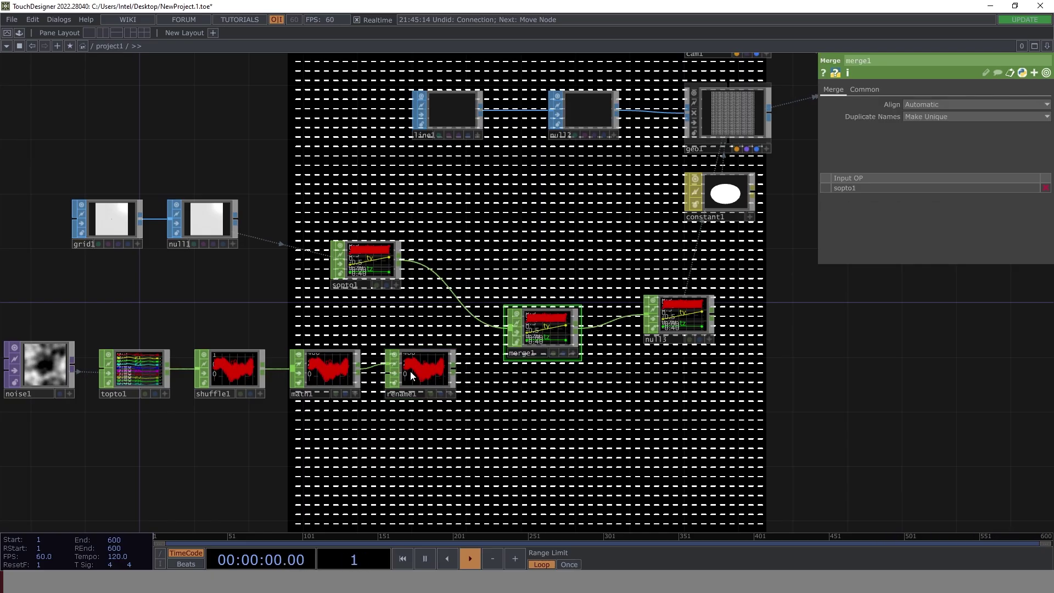
pyautogui.scroll(2, 410, 370)
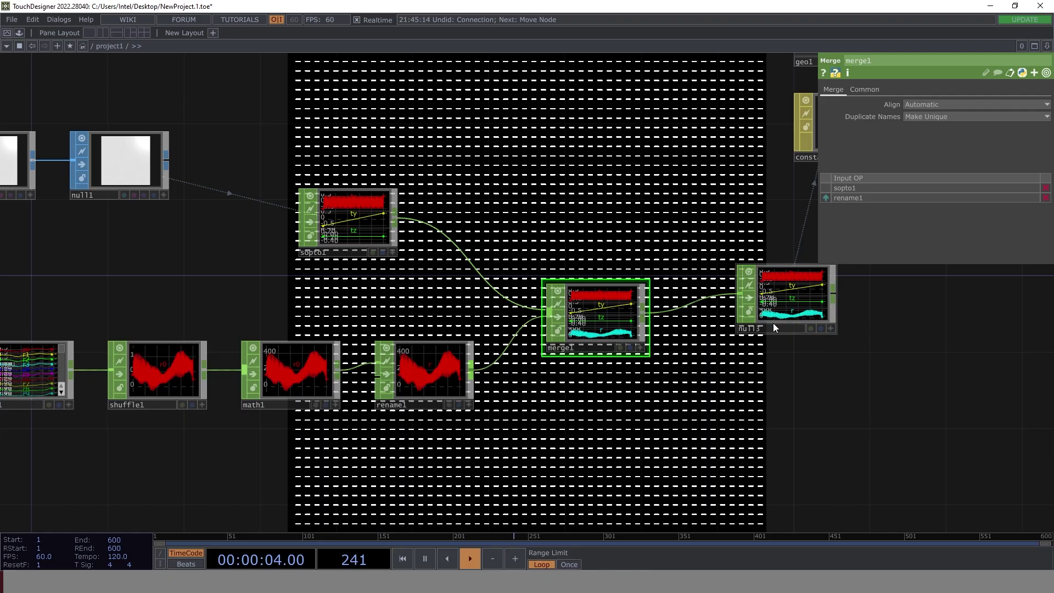
# - Set the Rotate Z instance channel of geo1 to r
pyautogui.moveTo(815, 355); pyautogui.dragTo(655, 364)
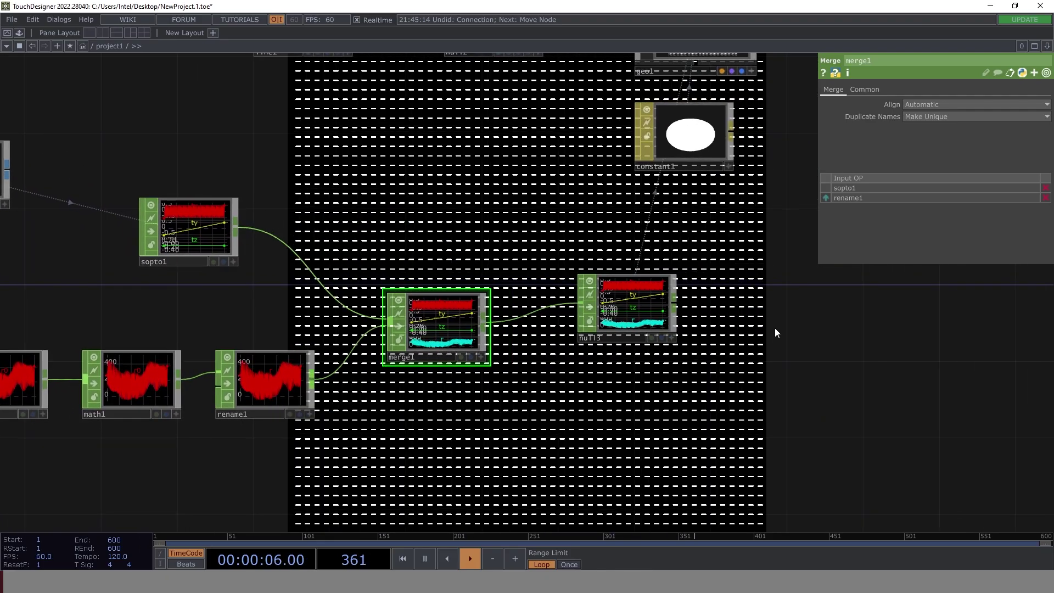
pyautogui.moveTo(776, 328); pyautogui.dragTo(524, 395)
pyautogui.moveTo(490, 130); pyautogui.dragTo(412, 257)
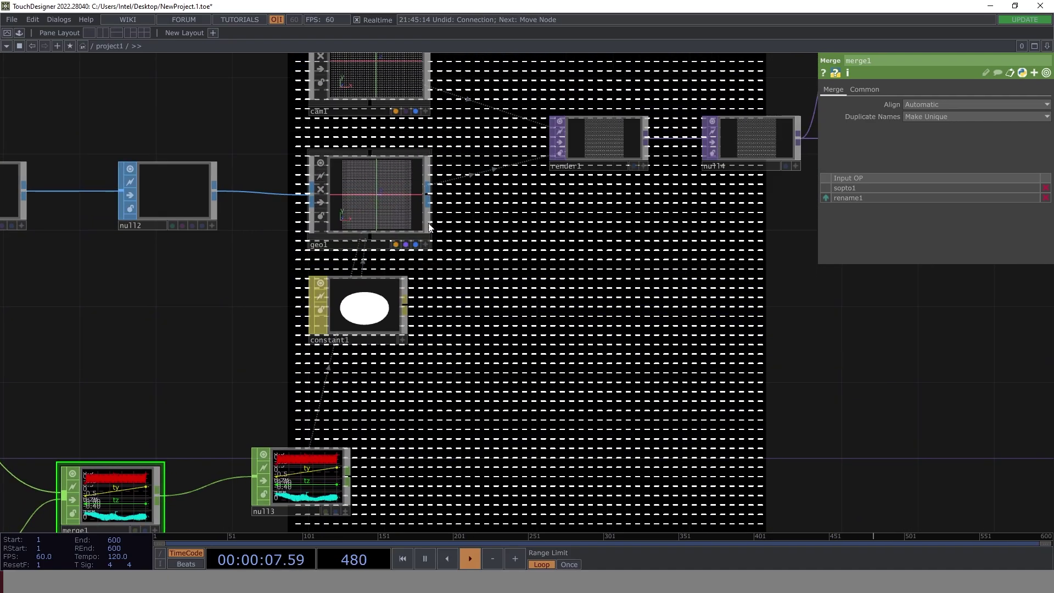
pyautogui.click(356, 193)
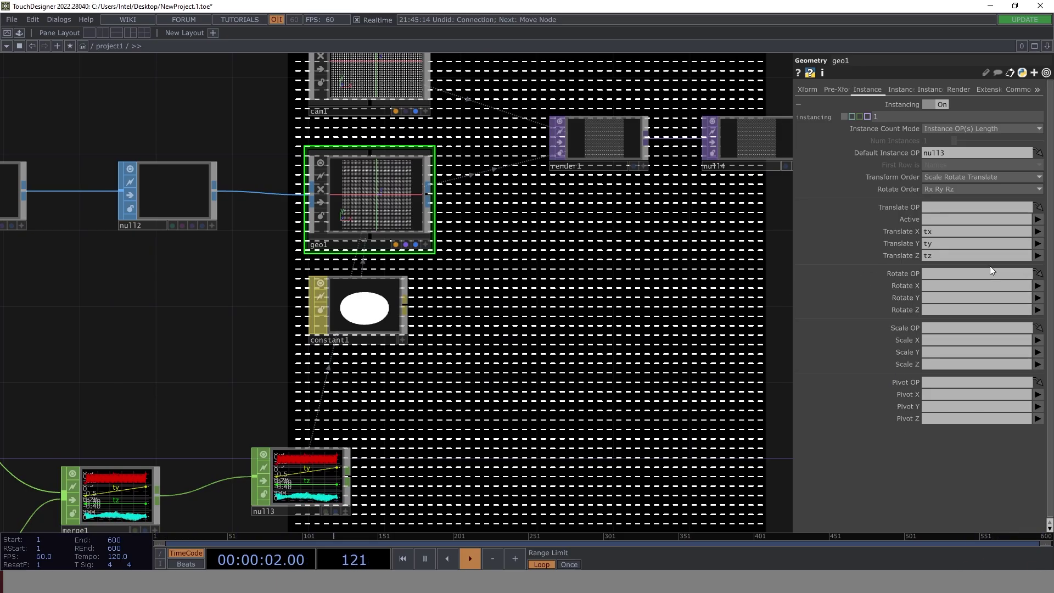
pyautogui.click(912, 309)
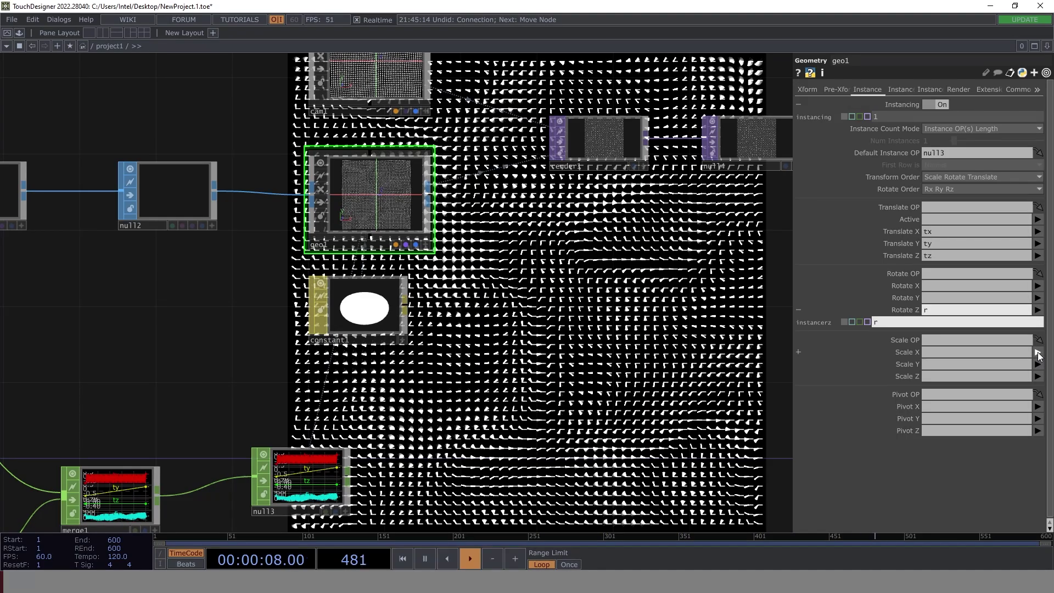
# - Set the Opacity of level1 in the feedback chain to 0.9
pyautogui.moveTo(604, 285); pyautogui.dragTo(392, 292)
pyautogui.moveTo(526, 300); pyautogui.dragTo(519, 460)
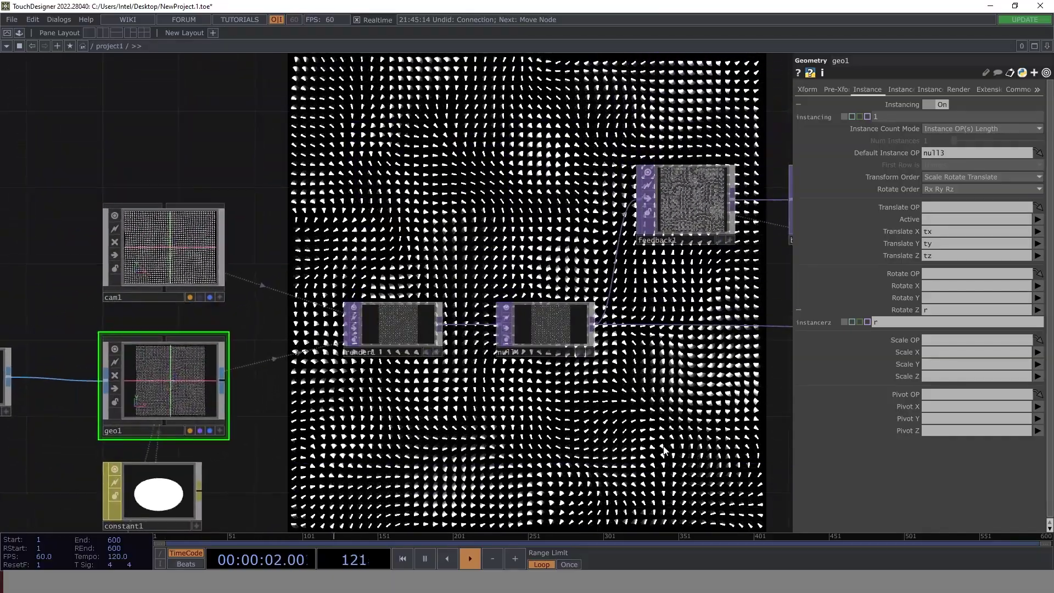
pyautogui.moveTo(666, 447); pyautogui.dragTo(302, 212)
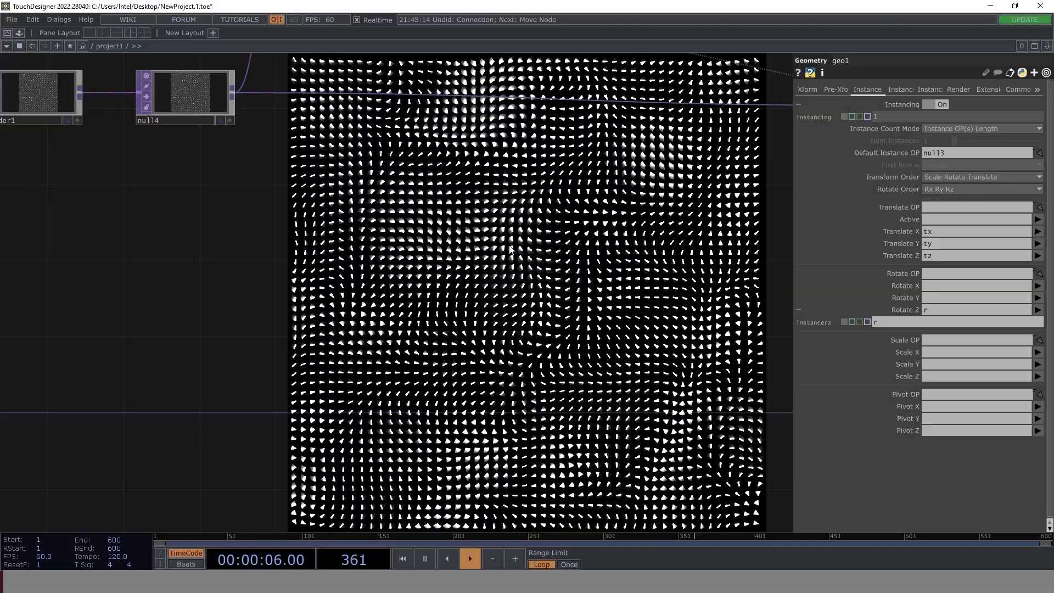
pyautogui.scroll(-3, 267, 235)
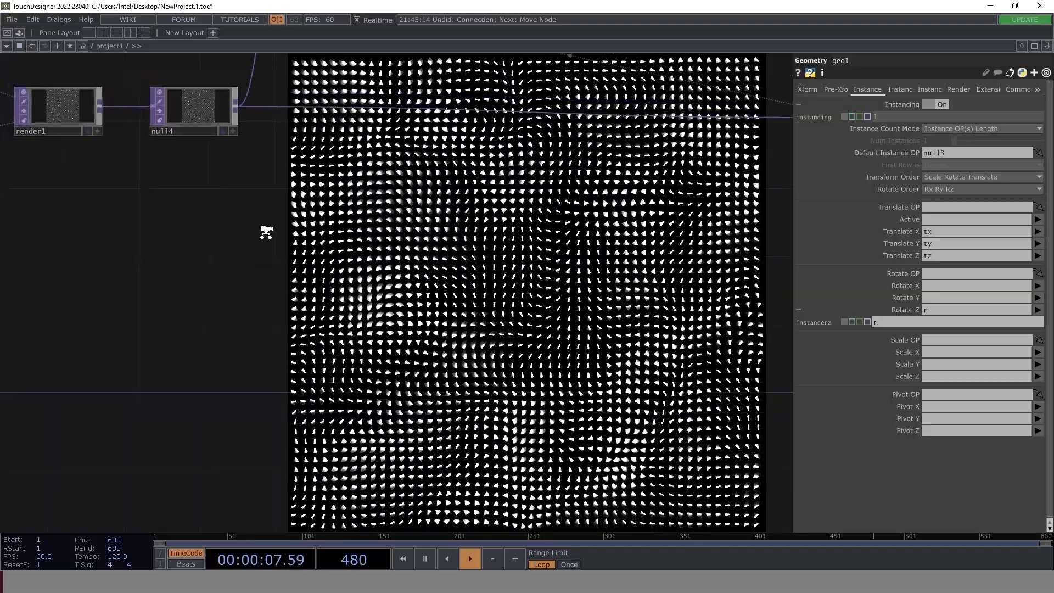
pyautogui.moveTo(357, 233); pyautogui.dragTo(273, 308)
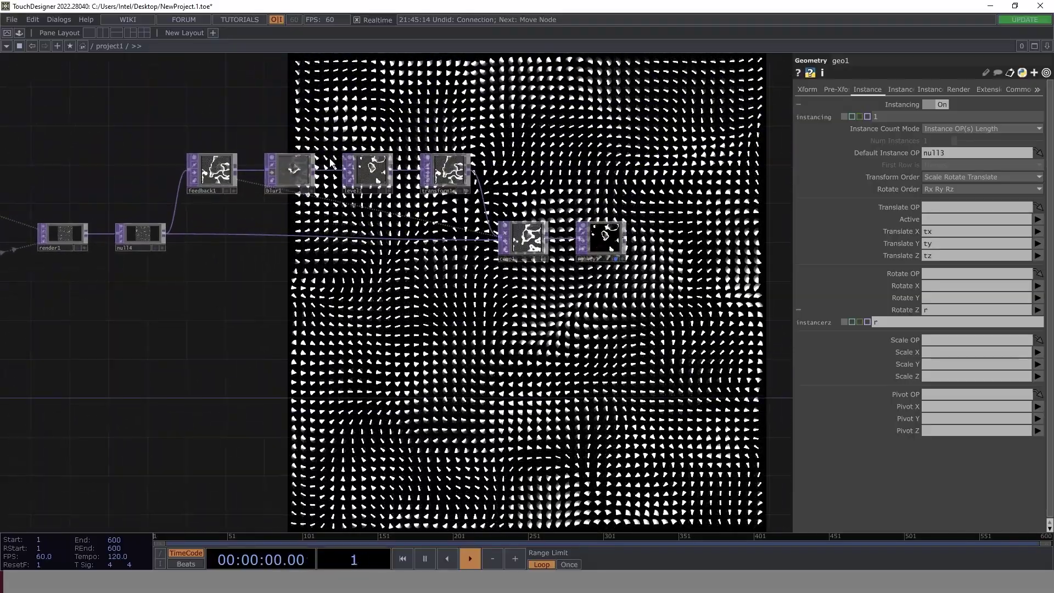
pyautogui.scroll(4, 332, 163)
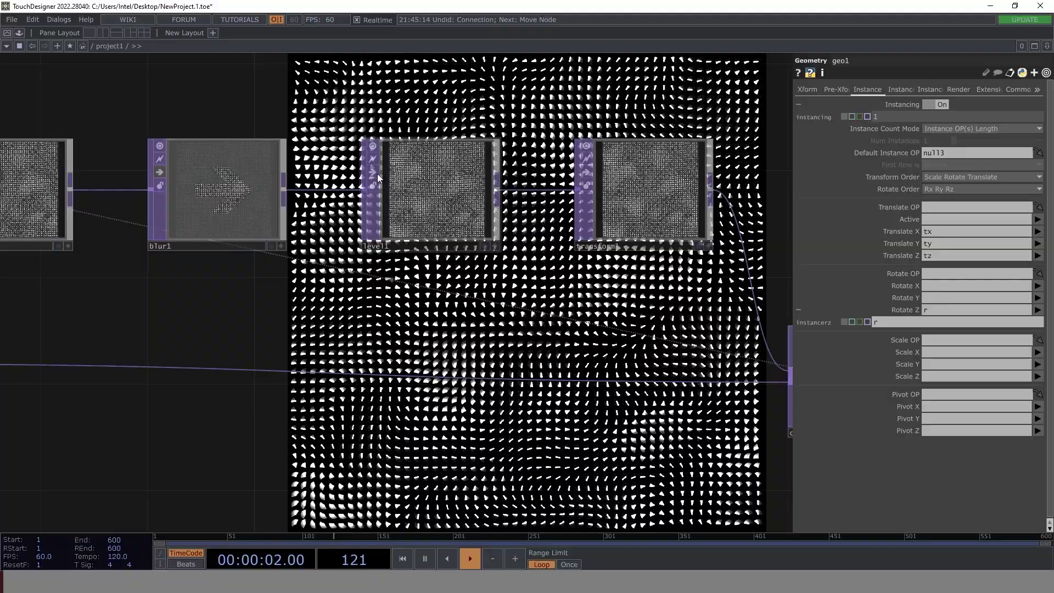
pyautogui.scroll(-3, 439, 282)
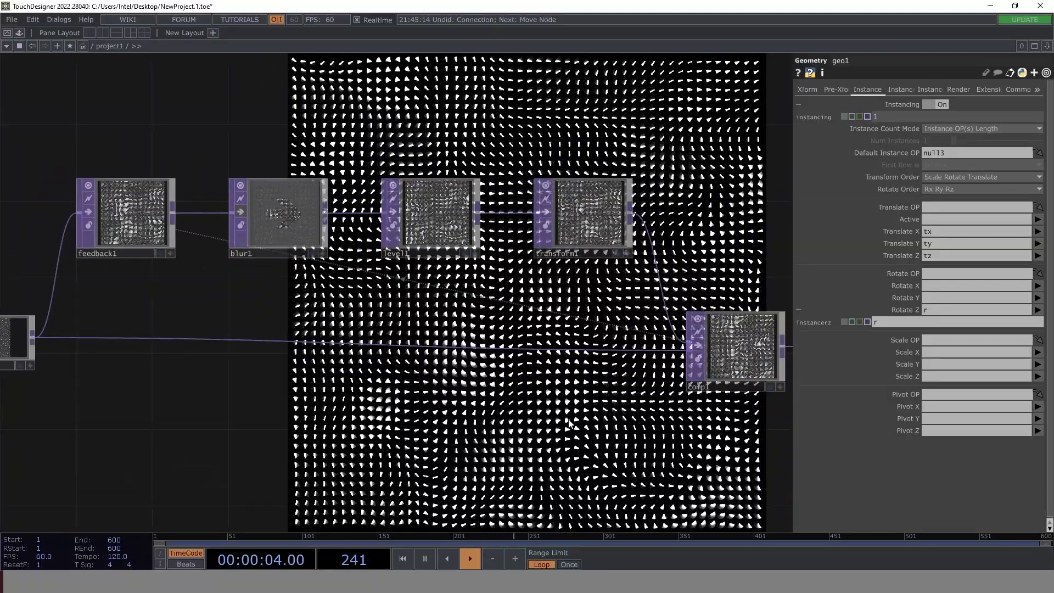
pyautogui.click(432, 214)
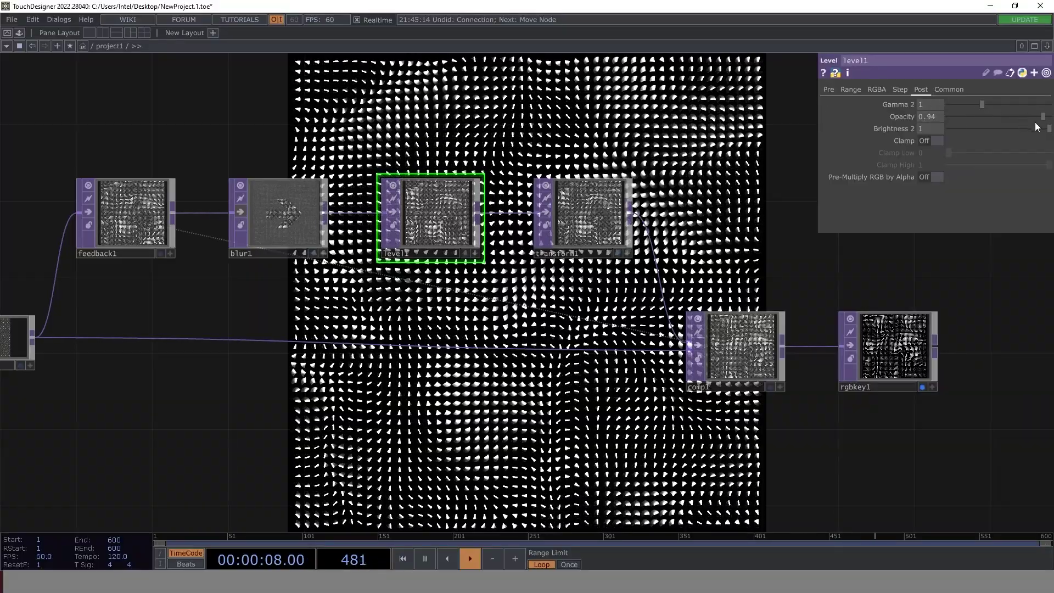
pyautogui.moveTo(934, 117); pyautogui.dragTo(905, 130, button='middle')
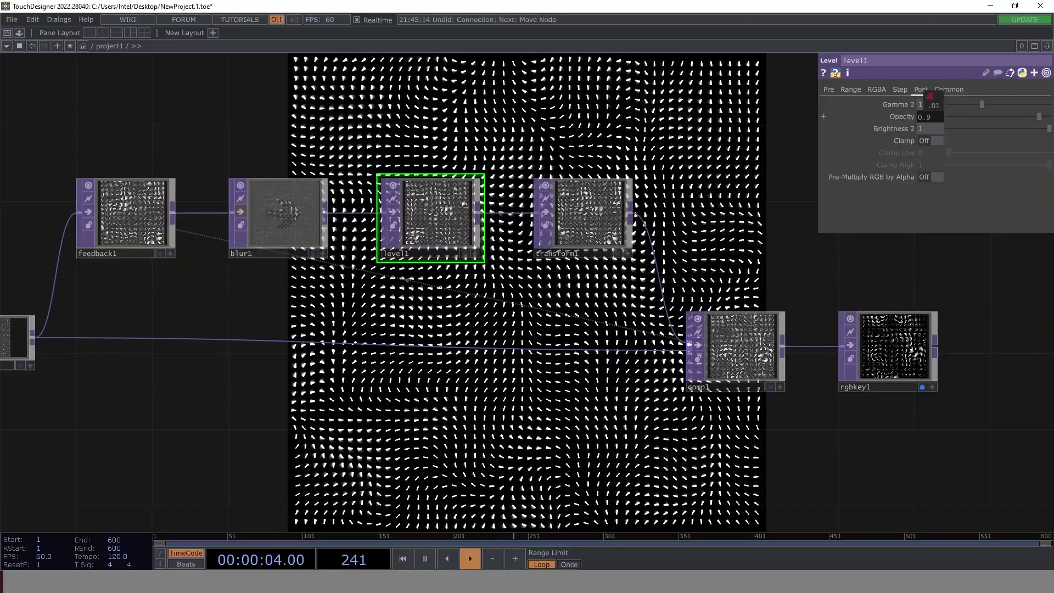
# - Lengthen the instanced line by setting the X value of line1's Point B to 0.02
pyautogui.moveTo(615, 374); pyautogui.dragTo(679, 175)
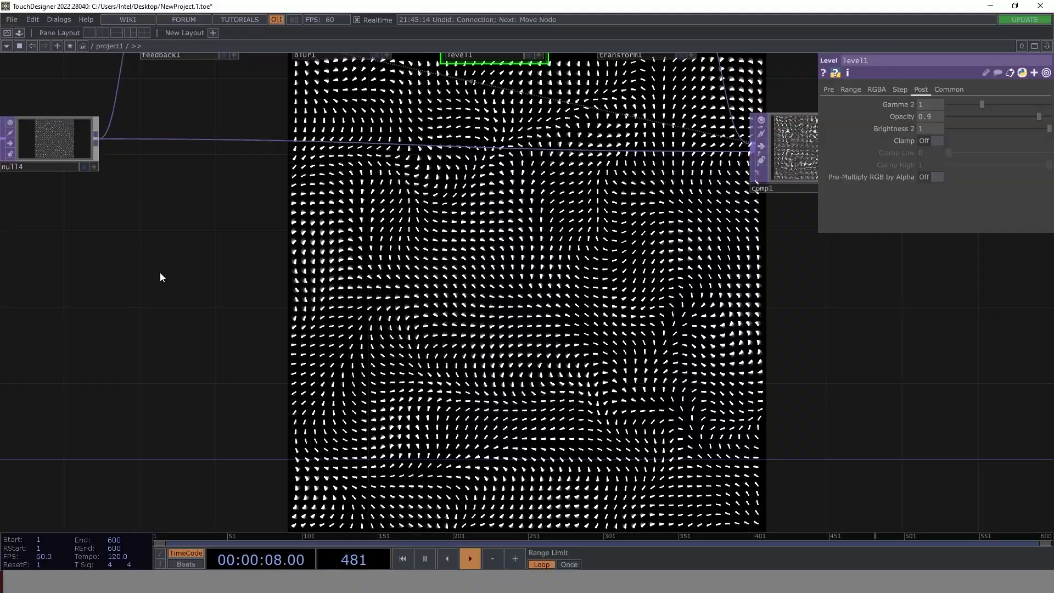
pyautogui.moveTo(379, 366); pyautogui.dragTo(895, 519)
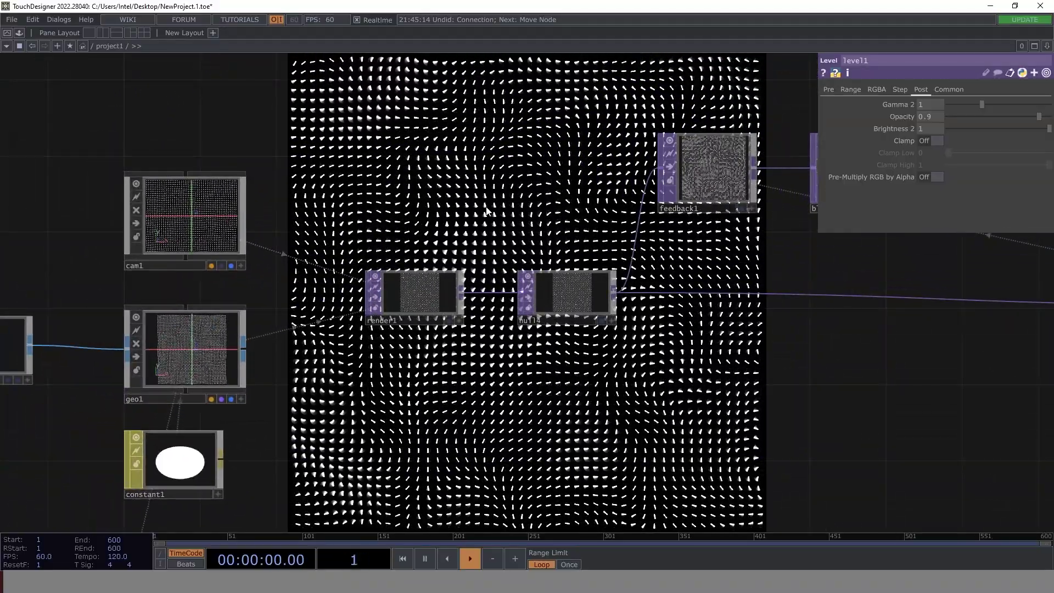
pyautogui.moveTo(62, 255); pyautogui.dragTo(576, 228)
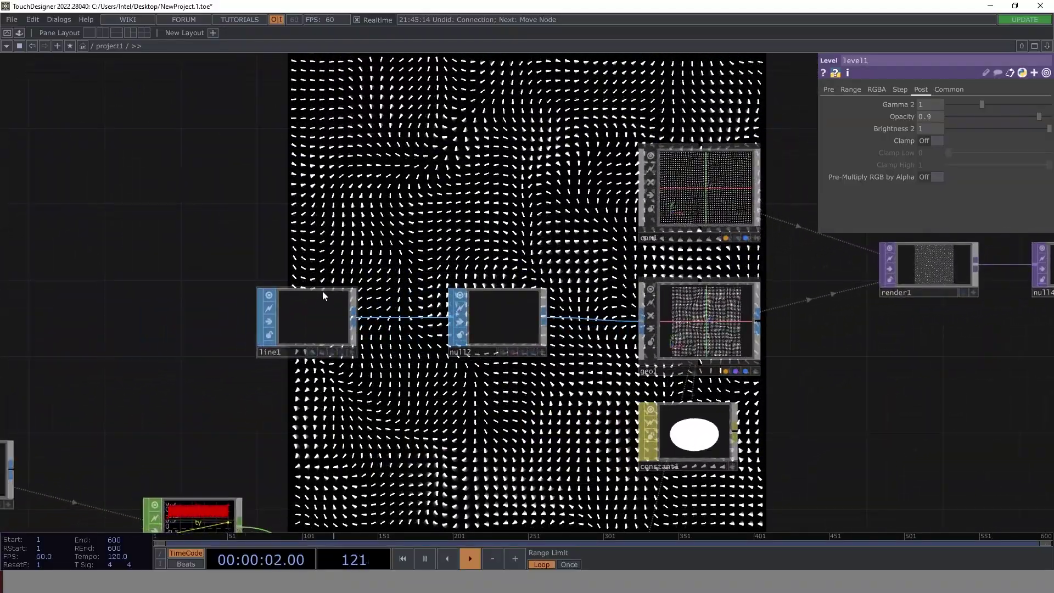
pyautogui.click(337, 302)
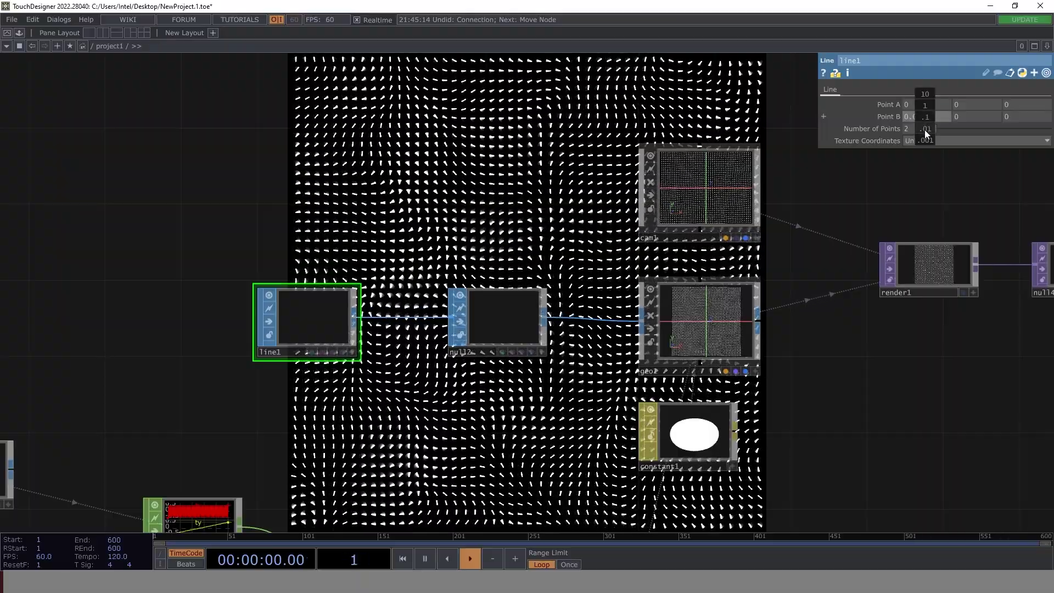
pyautogui.moveTo(925, 129); pyautogui.dragTo(934, 130, button='middle')
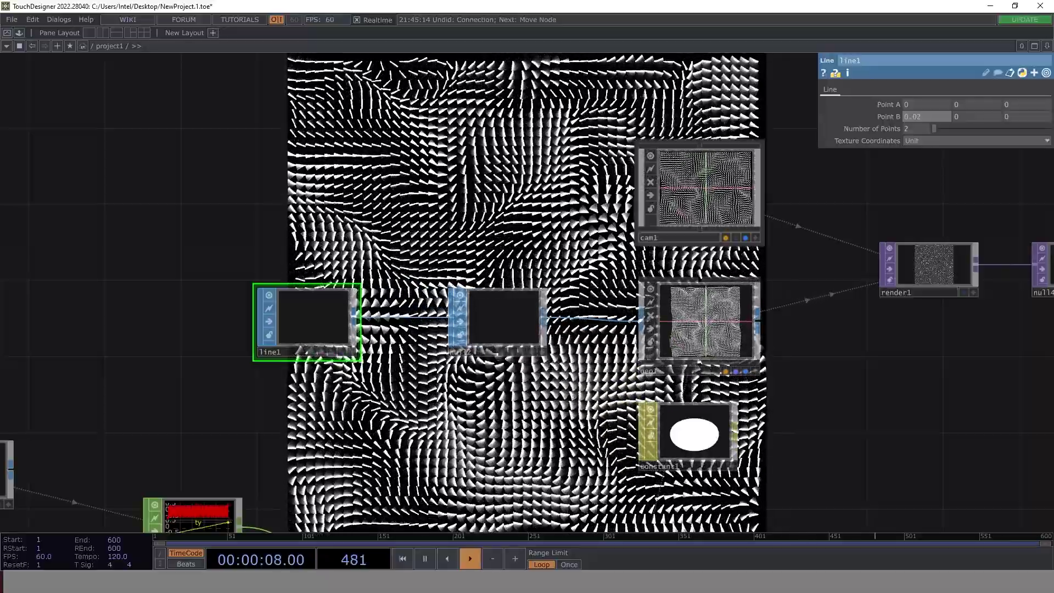
# - Shorten the feedback trails by setting level1's Opacity to 0.8
pyautogui.moveTo(914, 360); pyautogui.dragTo(360, 319)
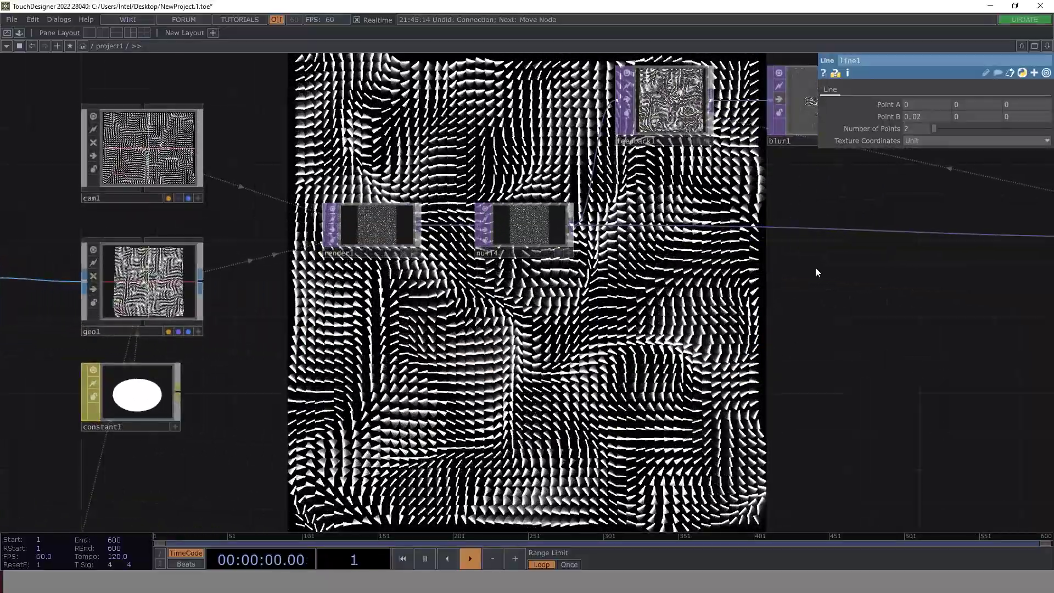
pyautogui.moveTo(816, 272); pyautogui.dragTo(342, 369)
pyautogui.click(494, 199)
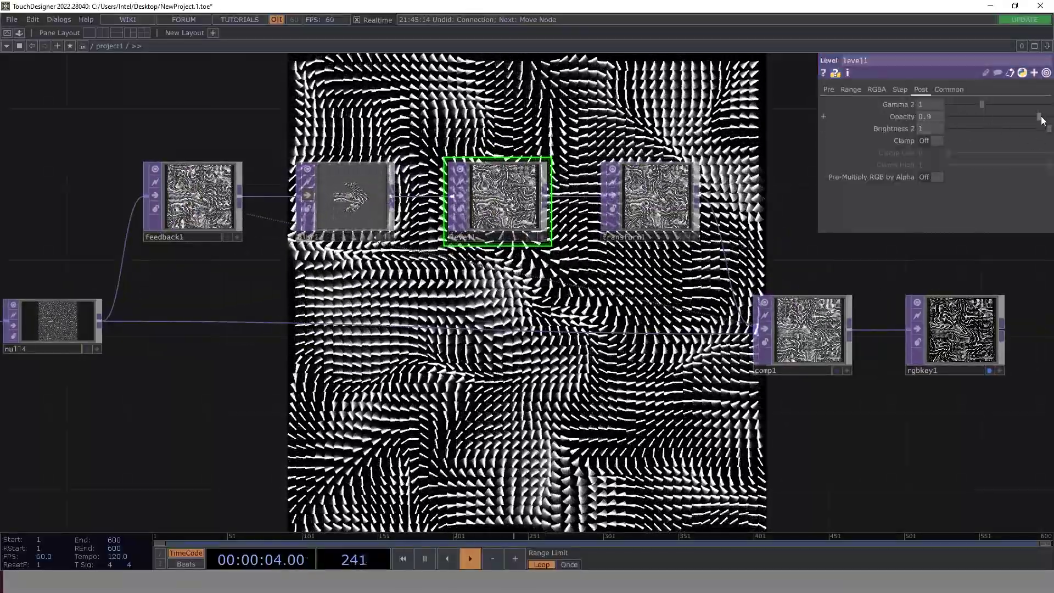
pyautogui.click(926, 115)
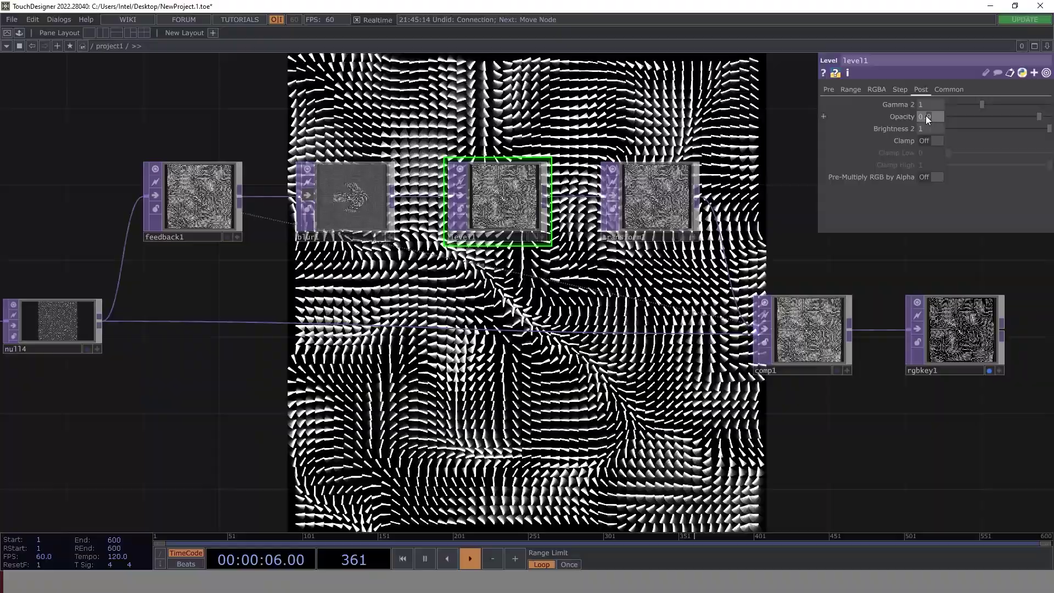
pyautogui.write('0.8')
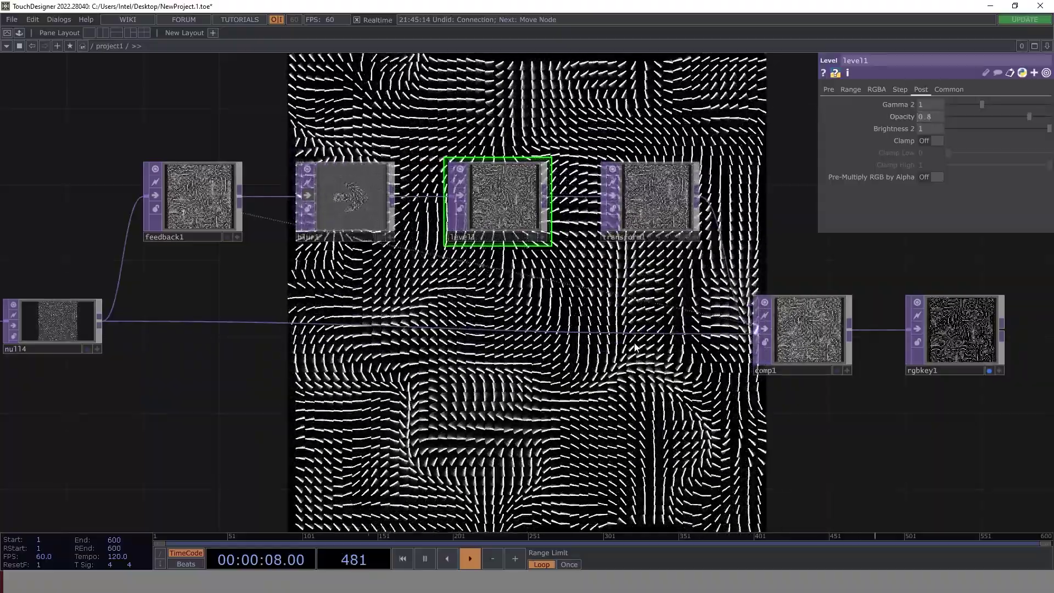
# - Set the X value of line1's Point B to 0.03 for longer vector lines
pyautogui.moveTo(635, 353); pyautogui.dragTo(687, 164)
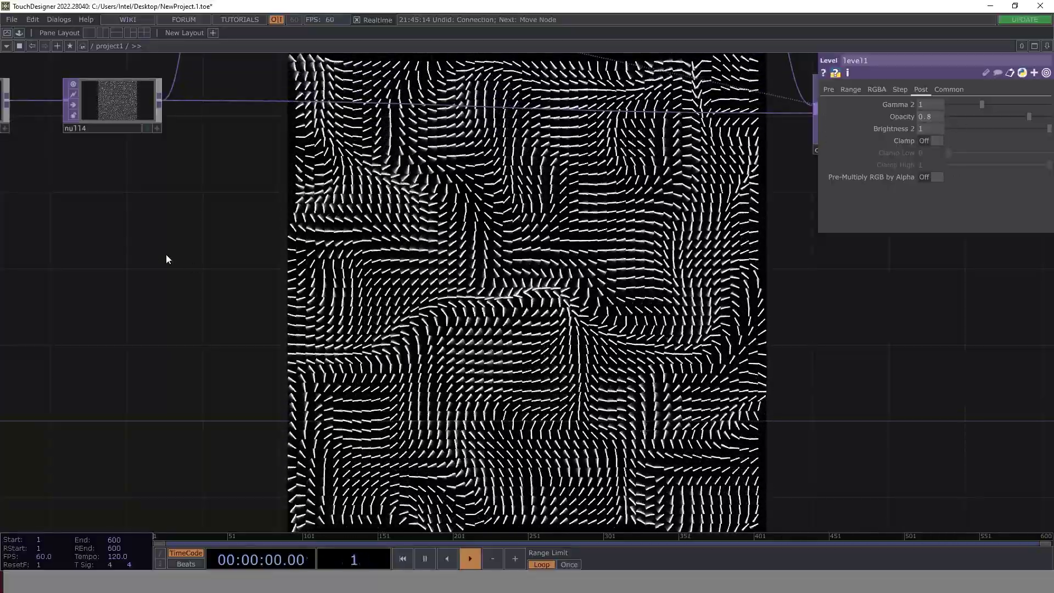
pyautogui.moveTo(165, 254); pyautogui.dragTo(688, 387)
pyautogui.moveTo(353, 386); pyautogui.dragTo(447, 522)
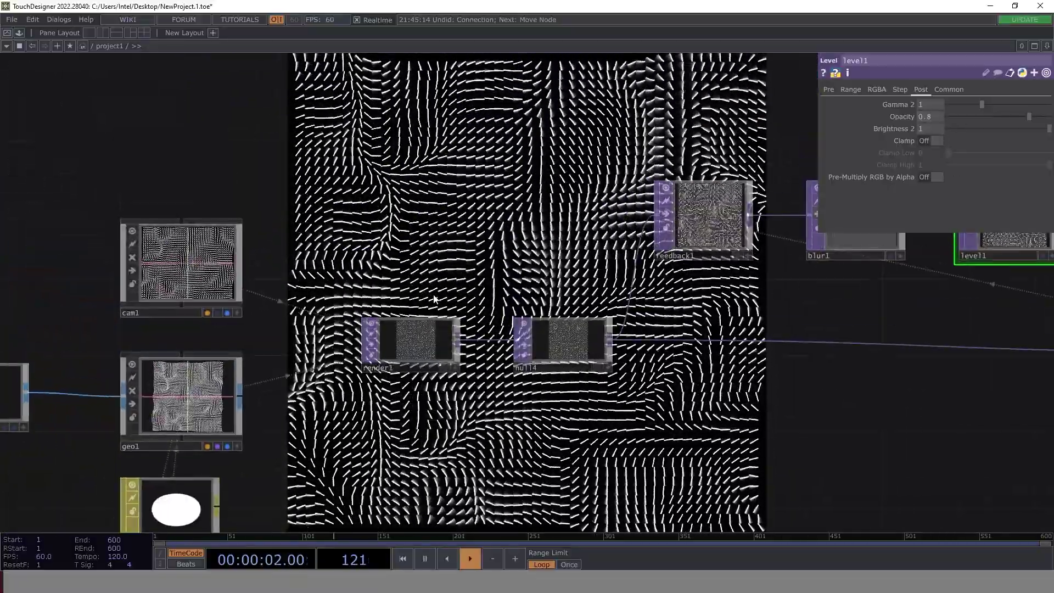
pyautogui.moveTo(40, 316); pyautogui.dragTo(239, 279)
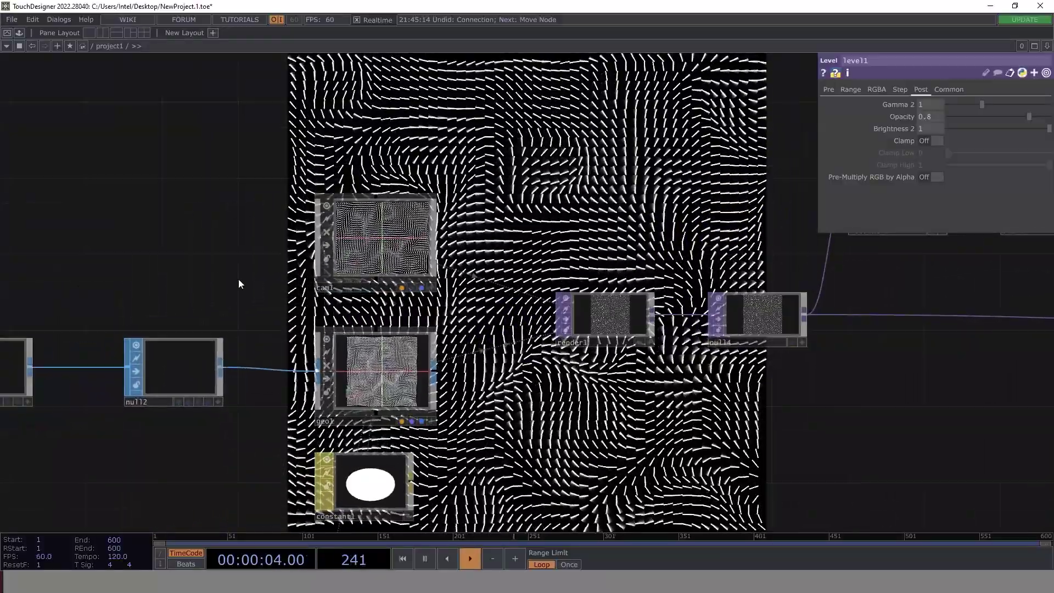
pyautogui.moveTo(114, 370); pyautogui.dragTo(357, 349)
pyautogui.click(214, 356)
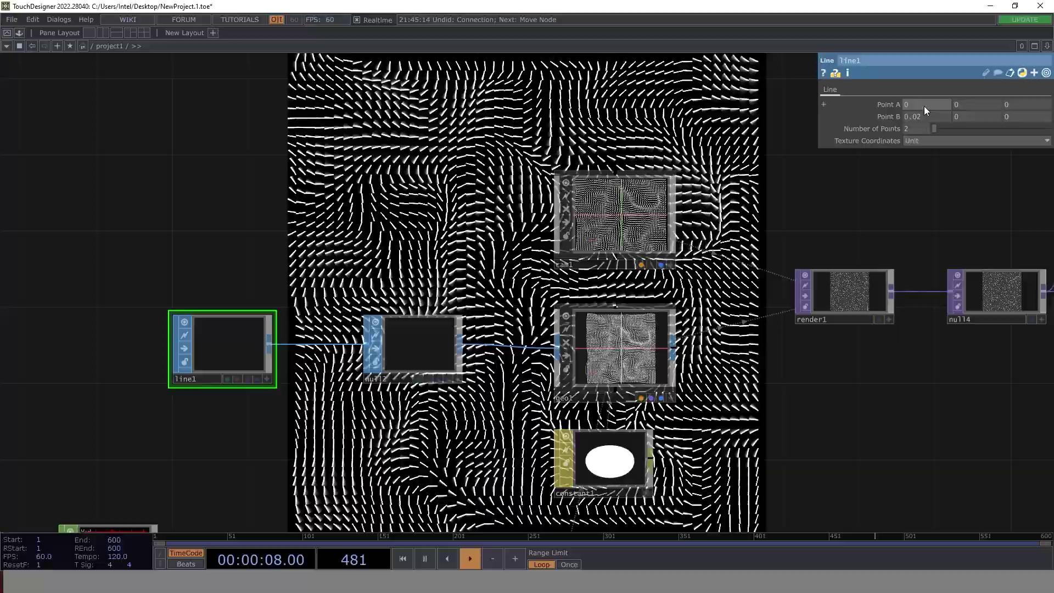
pyautogui.moveTo(925, 117)
pyautogui.mouseDown(button='middle')
pyautogui.moveTo(924, 133)
pyautogui.moveTo(939, 129)
pyautogui.mouseUp(button='middle')
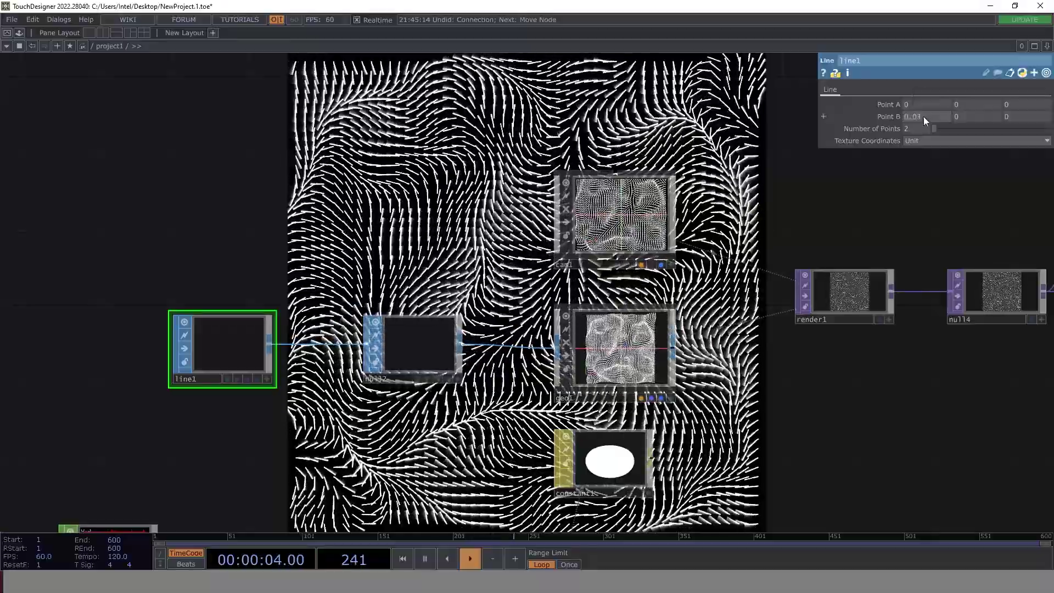
pyautogui.moveTo(795, 483); pyautogui.dragTo(190, 207)
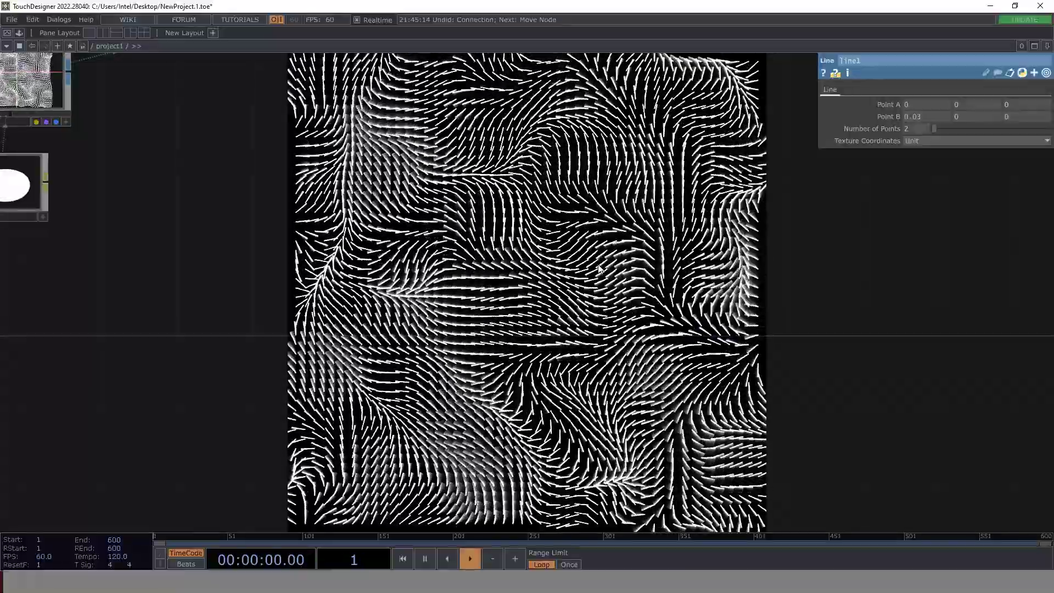
# - Smooth the vector field by setting noise1's Harmonics to 1 and its Exponent to 0.54
pyautogui.moveTo(143, 195); pyautogui.dragTo(149, 197, button='middle')
pyautogui.moveTo(149, 197); pyautogui.dragTo(600, 345)
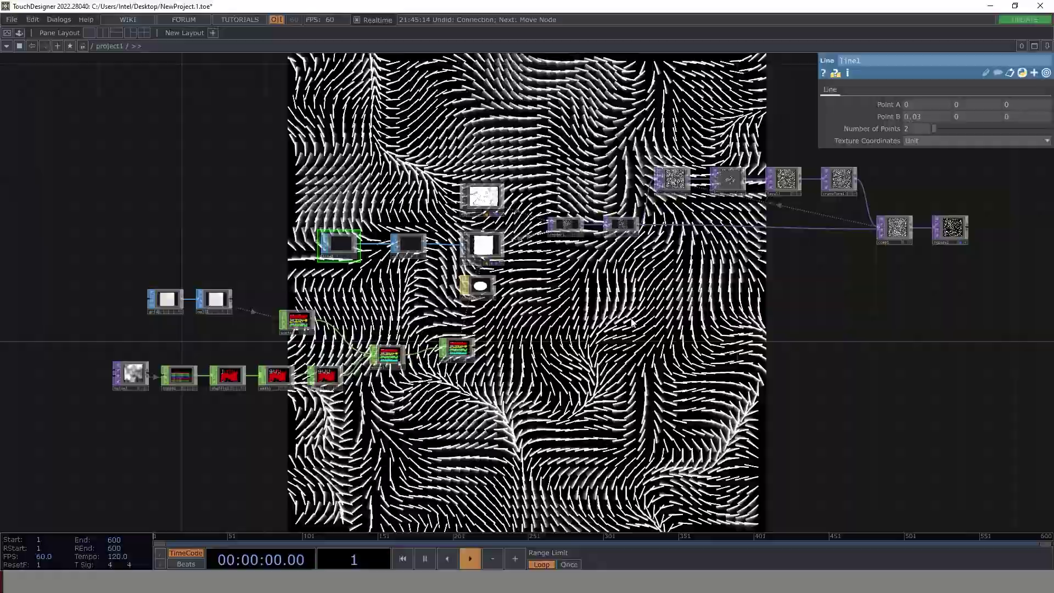
pyautogui.moveTo(968, 413); pyautogui.dragTo(703, 258)
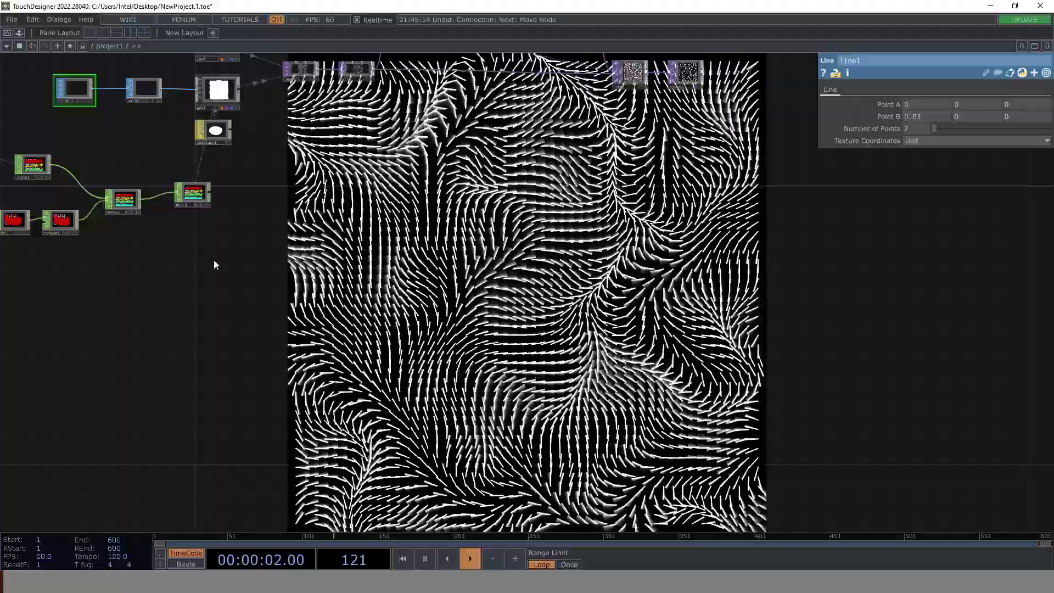
pyautogui.moveTo(176, 311); pyautogui.dragTo(443, 330)
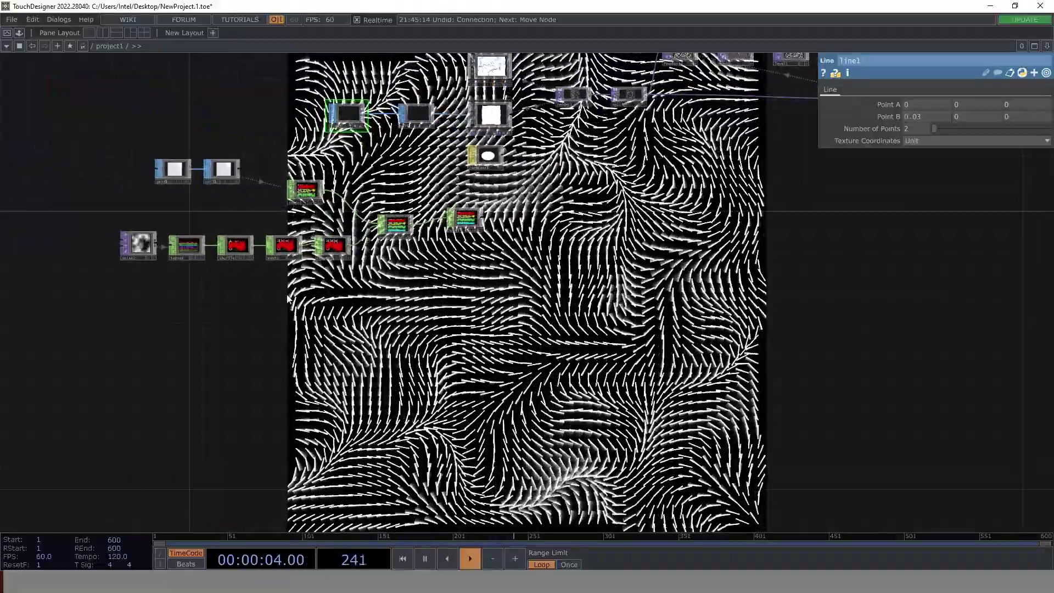
pyautogui.moveTo(240, 350); pyautogui.dragTo(288, 449)
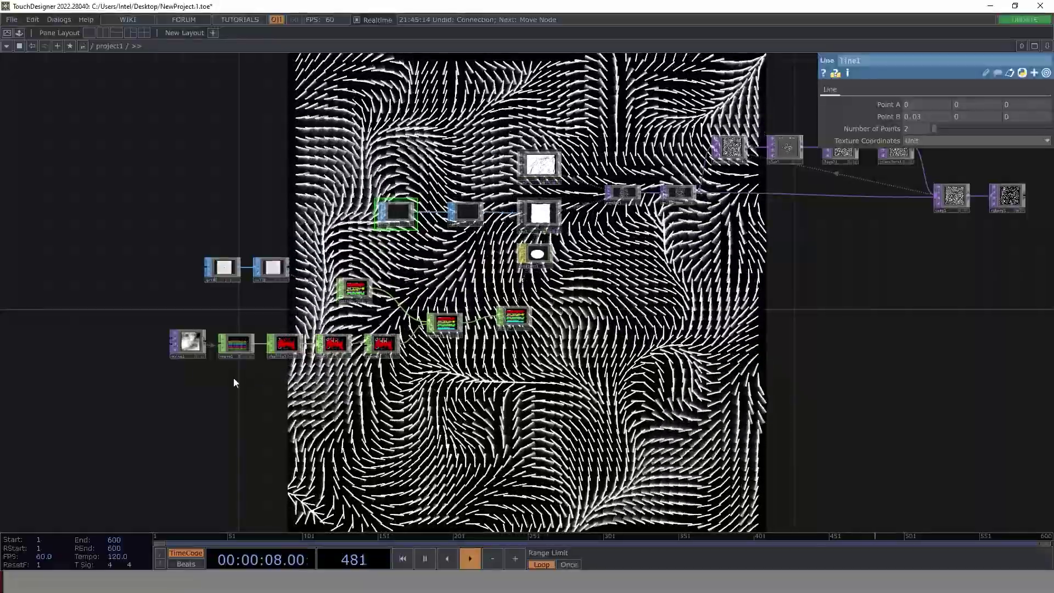
pyautogui.click(190, 341)
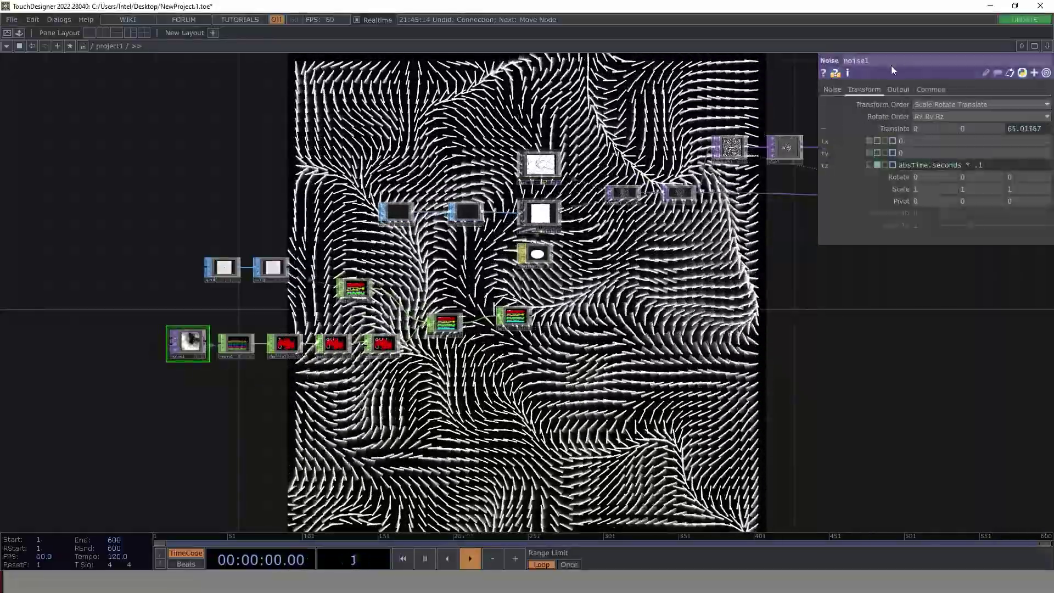
pyautogui.click(831, 89)
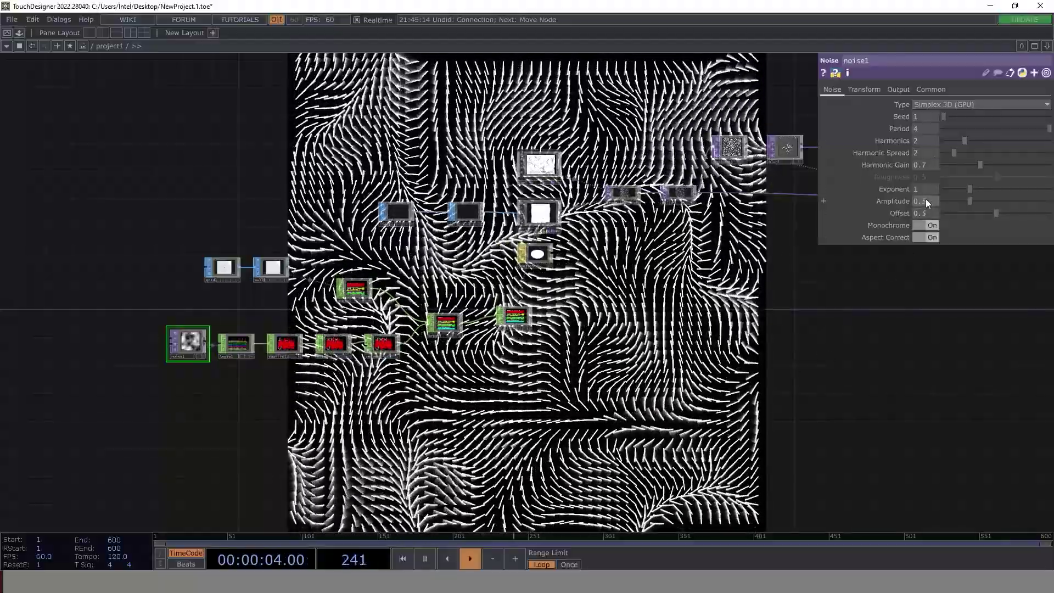
pyautogui.moveTo(874, 340); pyautogui.dragTo(794, 451)
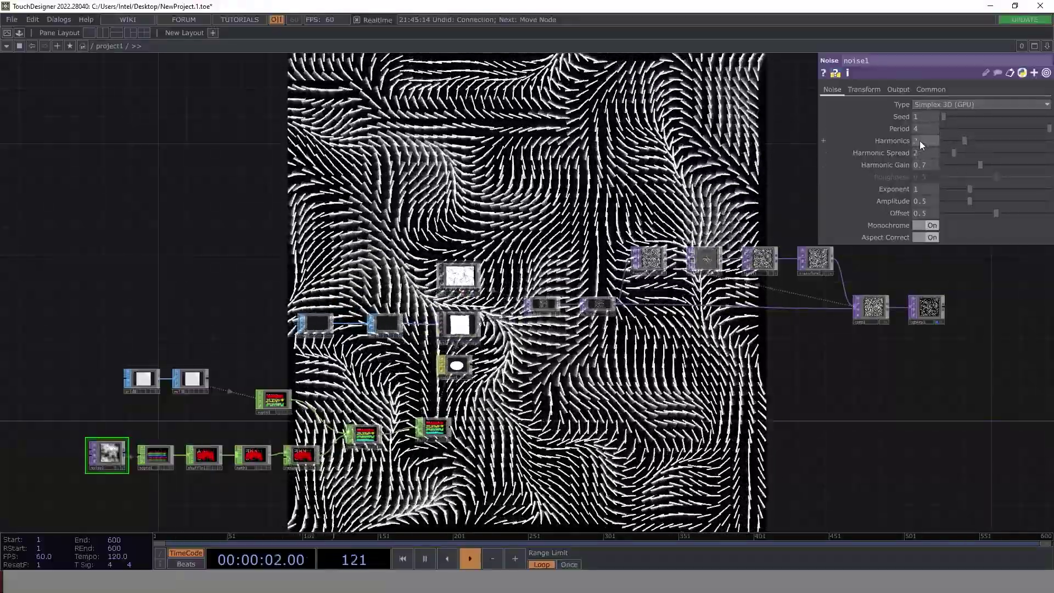
pyautogui.moveTo(965, 140); pyautogui.dragTo(1029, 140)
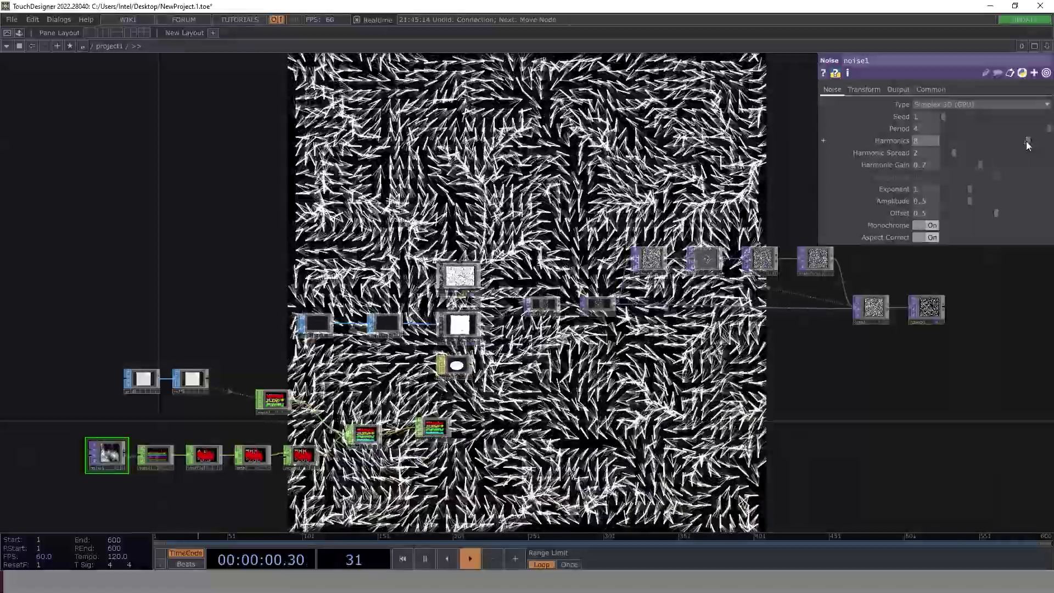
pyautogui.moveTo(1029, 144); pyautogui.dragTo(955, 142)
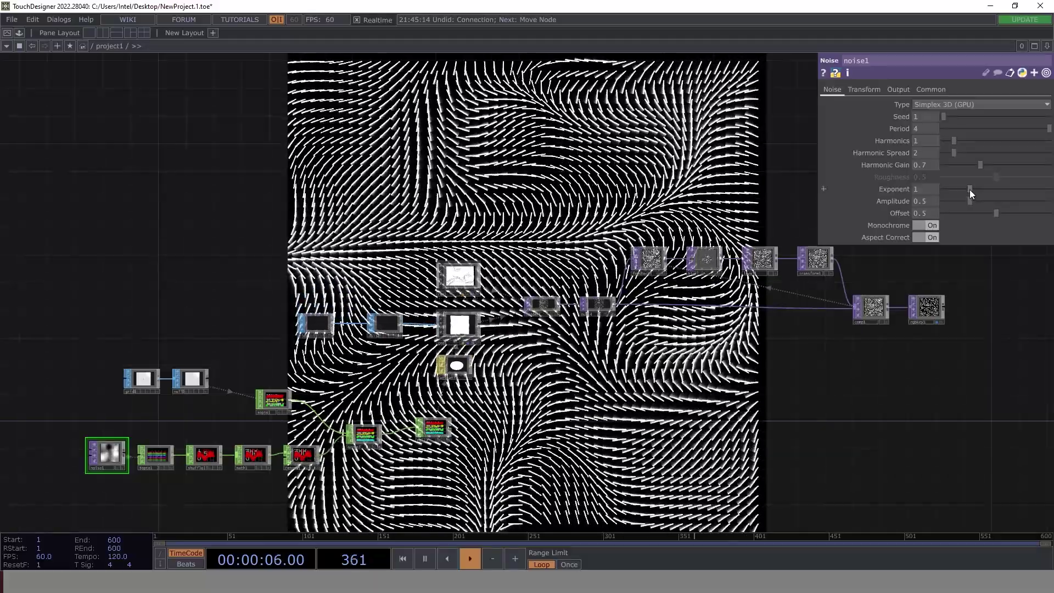
pyautogui.moveTo(969, 190); pyautogui.dragTo(1026, 190)
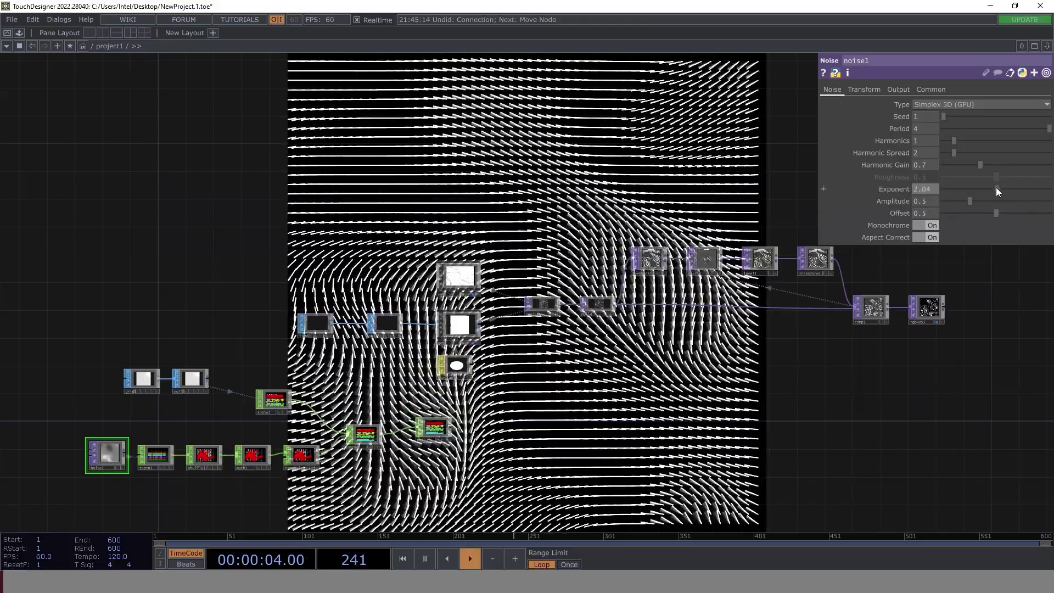
pyautogui.moveTo(978, 189); pyautogui.dragTo(957, 193)
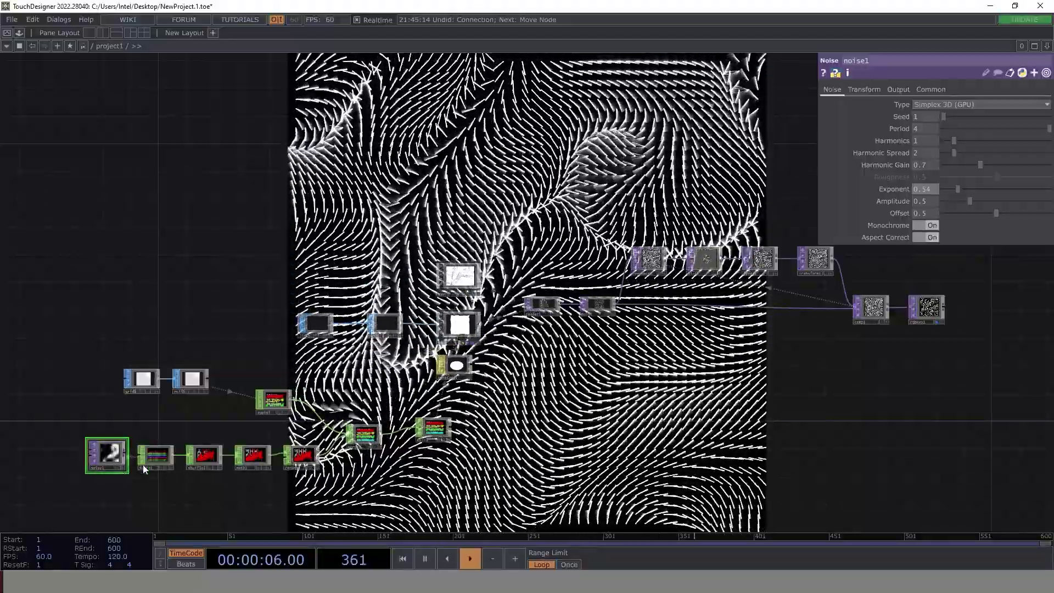
# - Try a larger noise1 Period of about 8, followed by a smaller Period of 2
pyautogui.scroll(6, 98, 471)
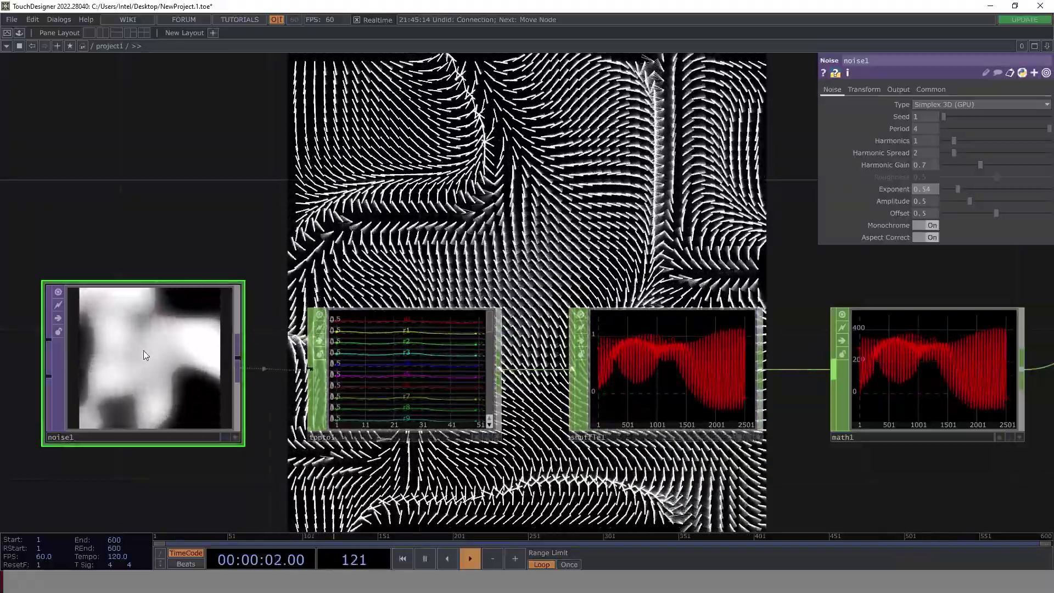
pyautogui.scroll(-10, 150, 336)
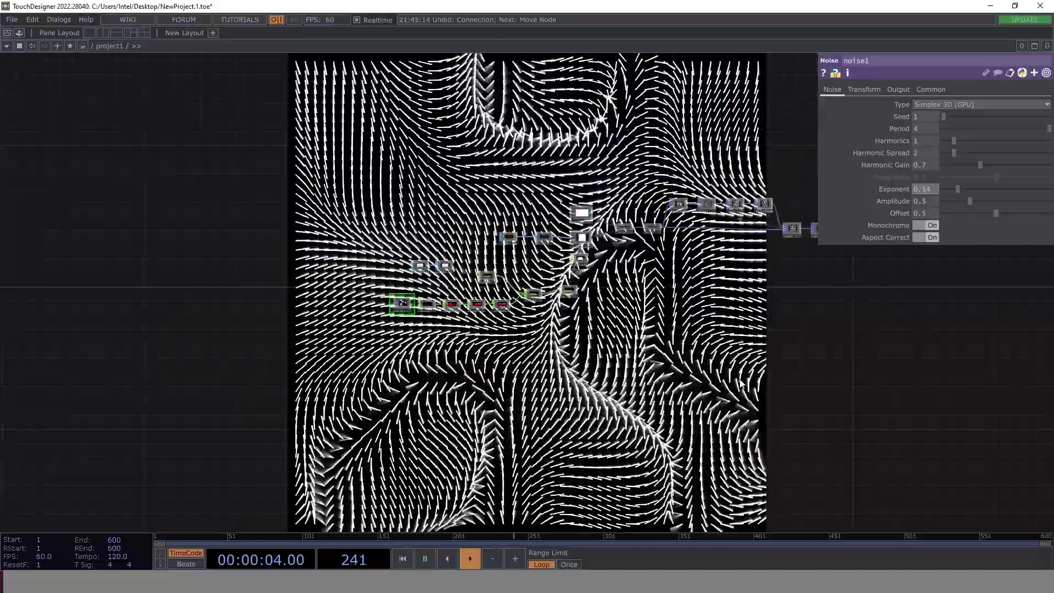
pyautogui.moveTo(348, 272); pyautogui.dragTo(99, 230)
pyautogui.moveTo(802, 231); pyautogui.dragTo(649, 290)
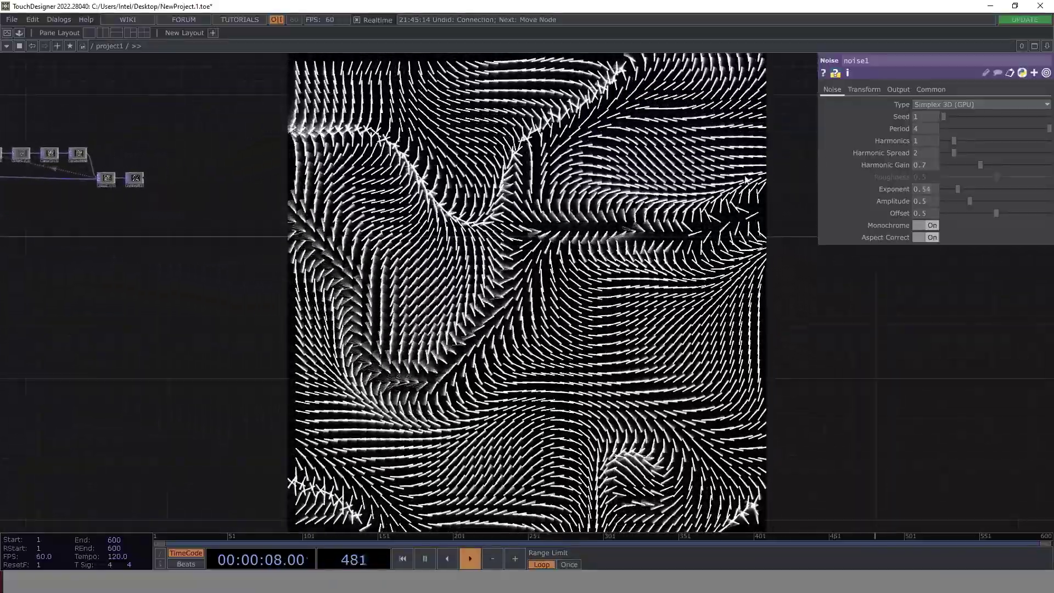
pyautogui.moveTo(188, 290); pyautogui.dragTo(411, 320)
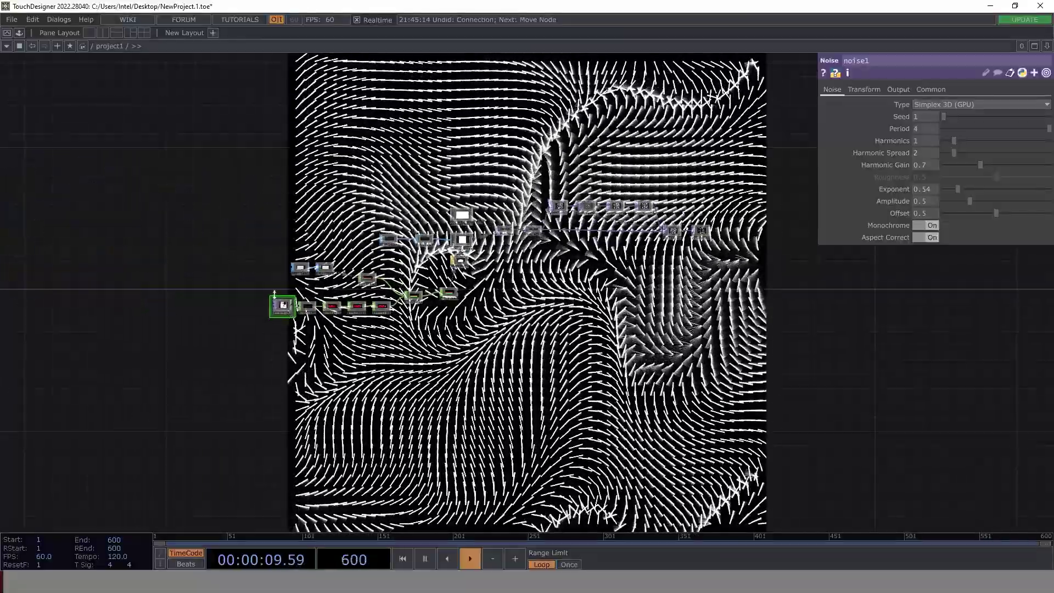
pyautogui.scroll(5, 275, 294)
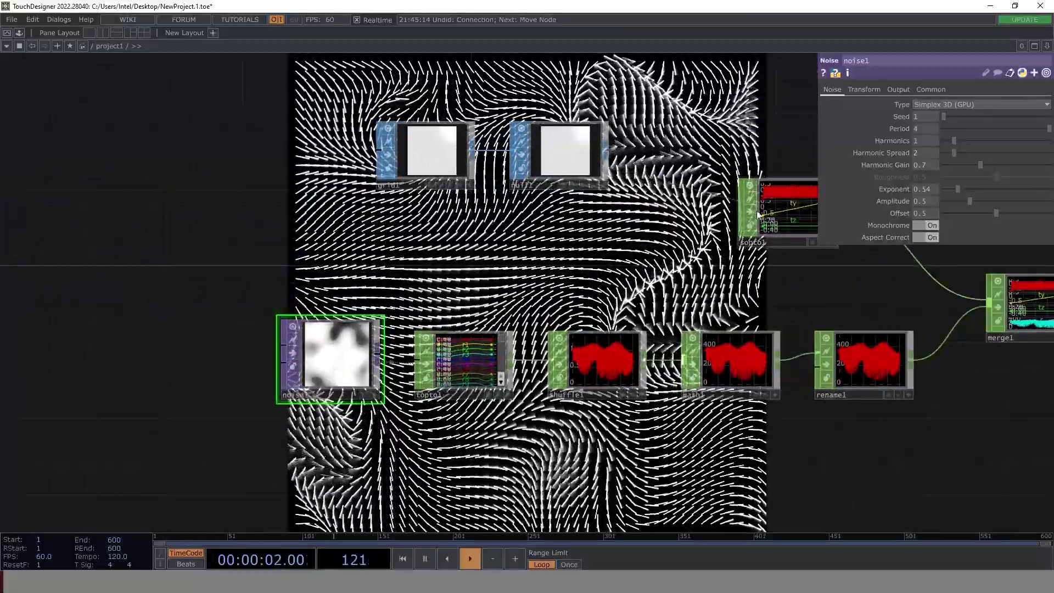
pyautogui.moveTo(615, 263); pyautogui.dragTo(474, 326)
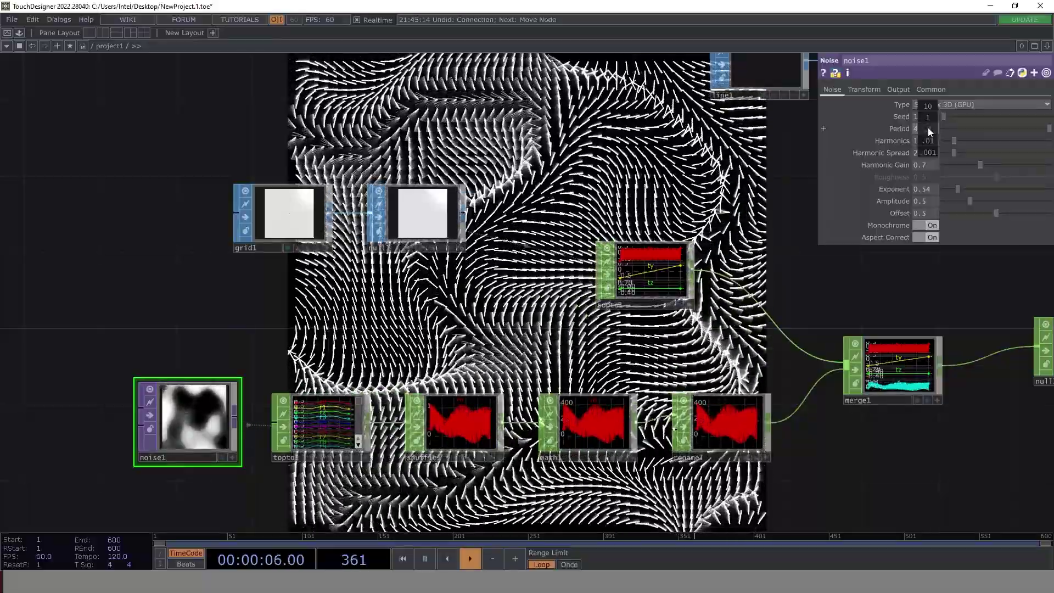
pyautogui.moveTo(928, 128); pyautogui.dragTo(942, 115, button='middle')
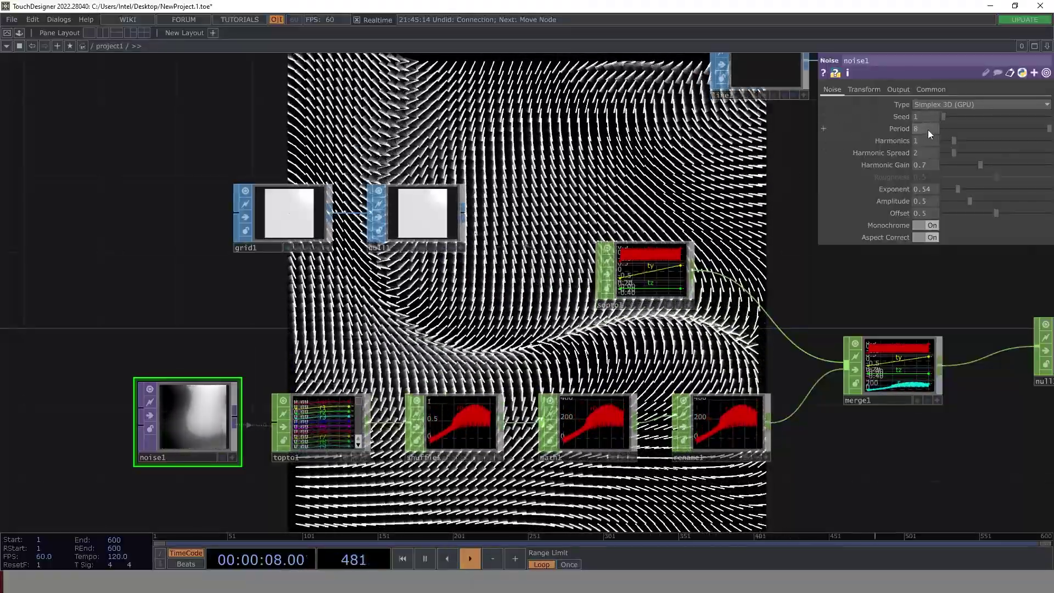
pyautogui.moveTo(928, 129); pyautogui.dragTo(932, 112, button='middle')
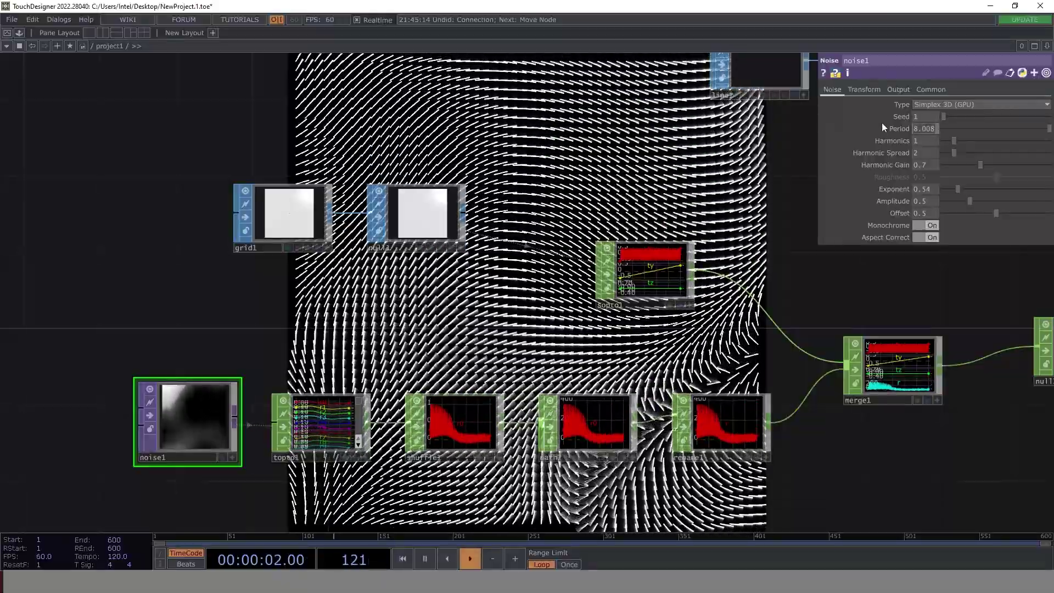
pyautogui.write('2')
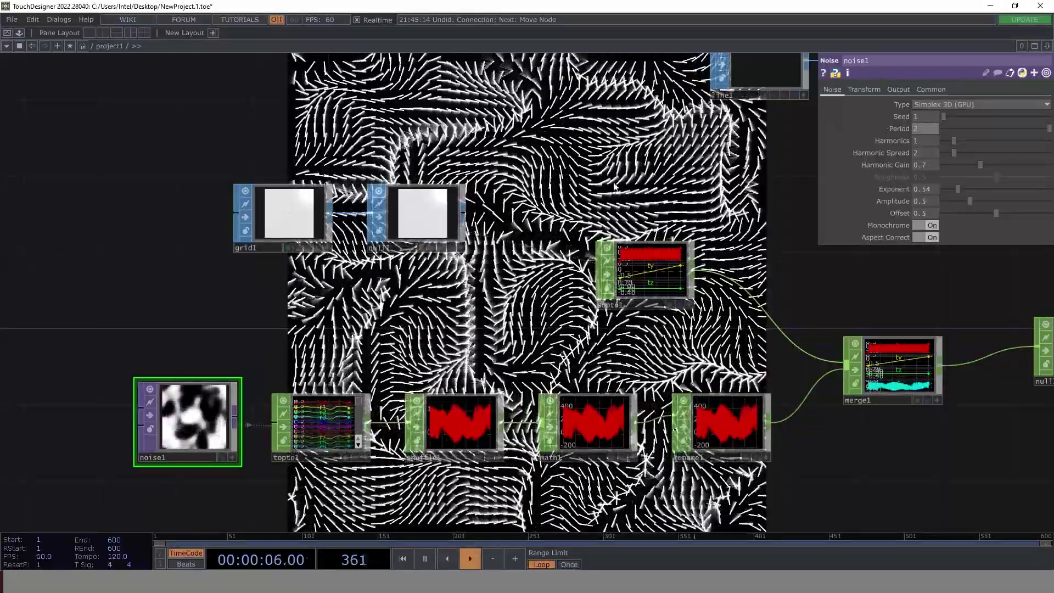
# - Set noise1's Harmonics to 0 and its Period to 3 for broader, smoother flow
pyautogui.moveTo(614, 187); pyautogui.dragTo(558, 276)
pyautogui.moveTo(558, 276); pyautogui.dragTo(530, 279, button='middle')
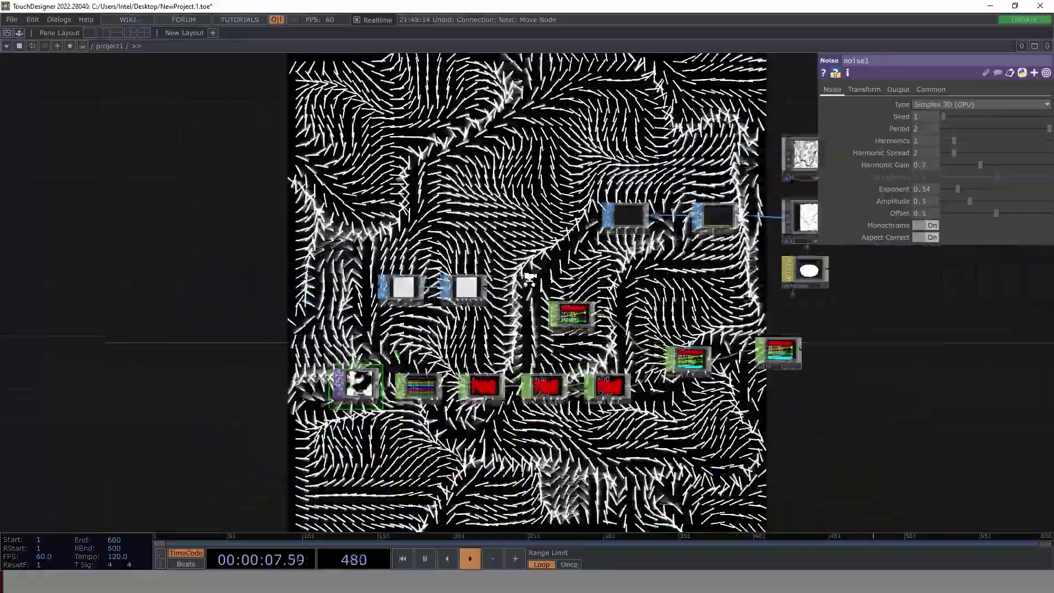
pyautogui.scroll(-3, 530, 279)
pyautogui.moveTo(529, 279); pyautogui.dragTo(120, 170)
pyautogui.moveTo(538, 323); pyautogui.dragTo(184, 229)
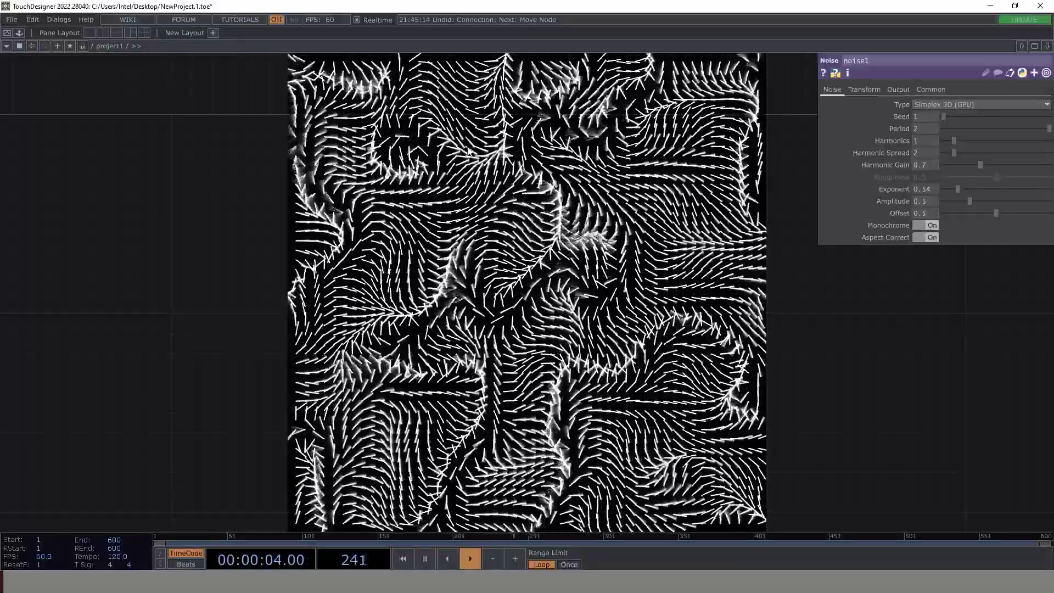
pyautogui.moveTo(162, 189); pyautogui.dragTo(674, 313)
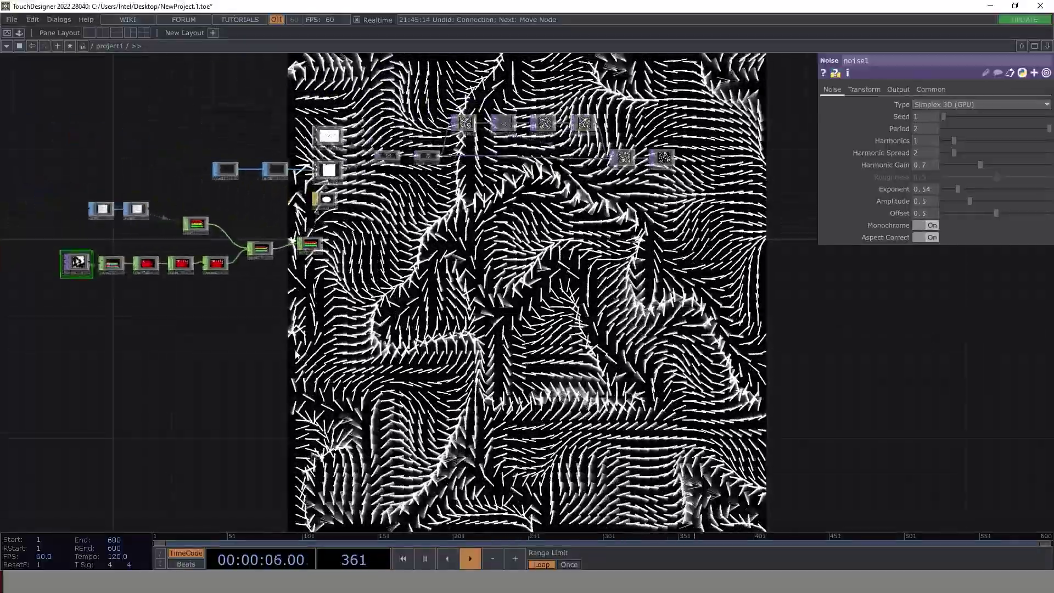
pyautogui.moveTo(270, 355); pyautogui.dragTo(504, 385)
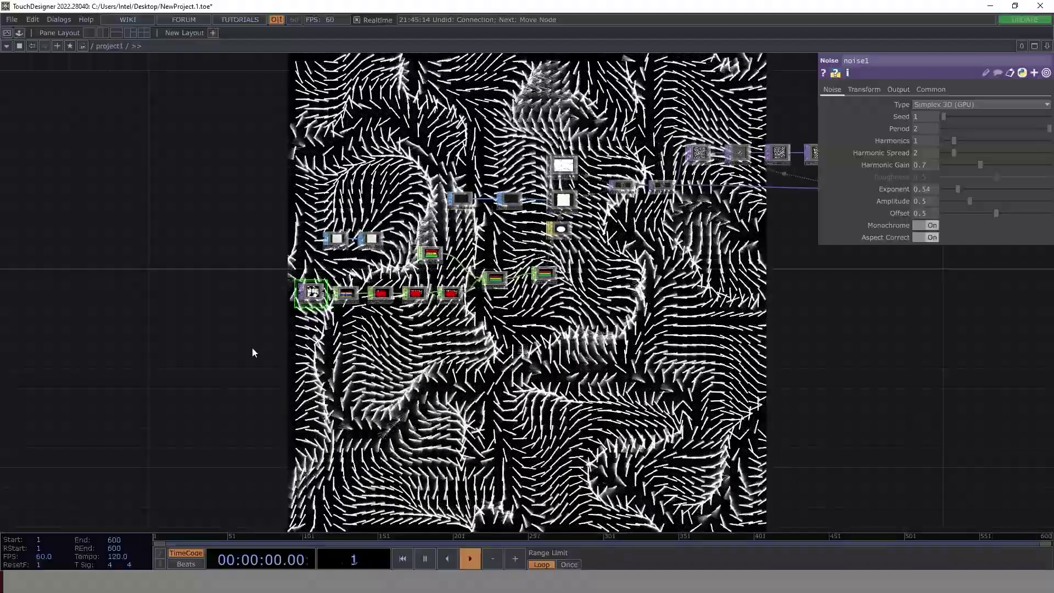
pyautogui.scroll(5, 329, 318)
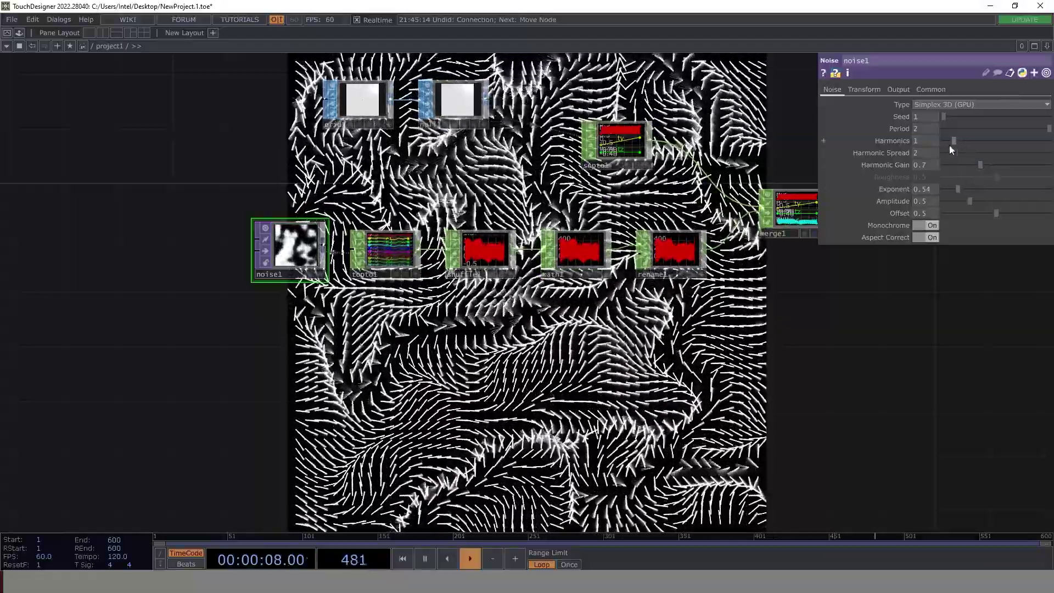
pyautogui.moveTo(955, 141)
pyautogui.mouseDown()
pyautogui.moveTo(996, 139)
pyautogui.moveTo(945, 140)
pyautogui.mouseUp()
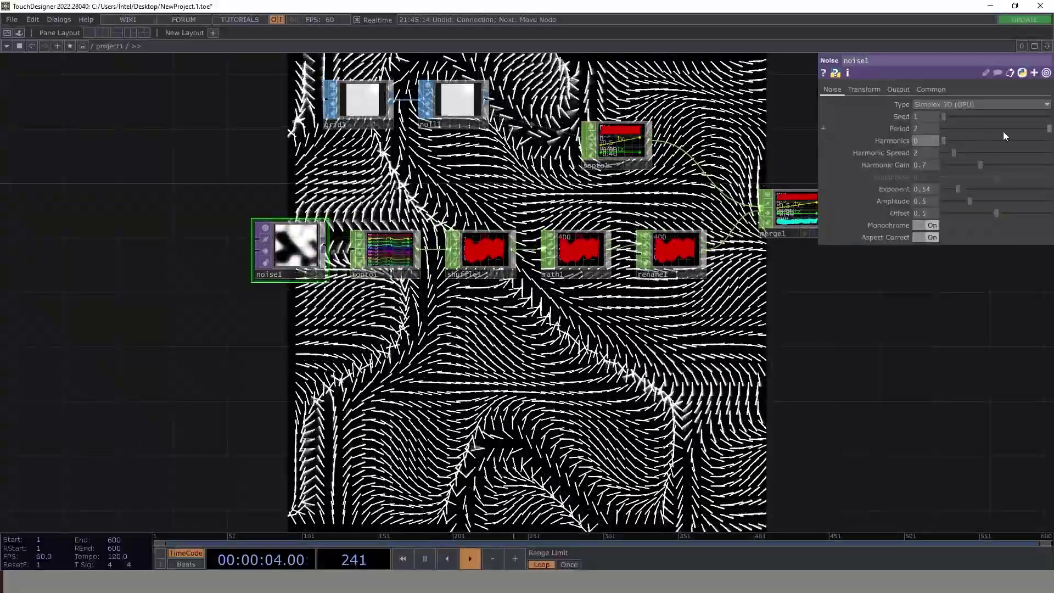
pyautogui.moveTo(924, 129)
pyautogui.mouseDown(button='middle')
pyautogui.moveTo(924, 117)
pyautogui.moveTo(889, 118)
pyautogui.moveTo(906, 117)
pyautogui.mouseUp(button='middle')
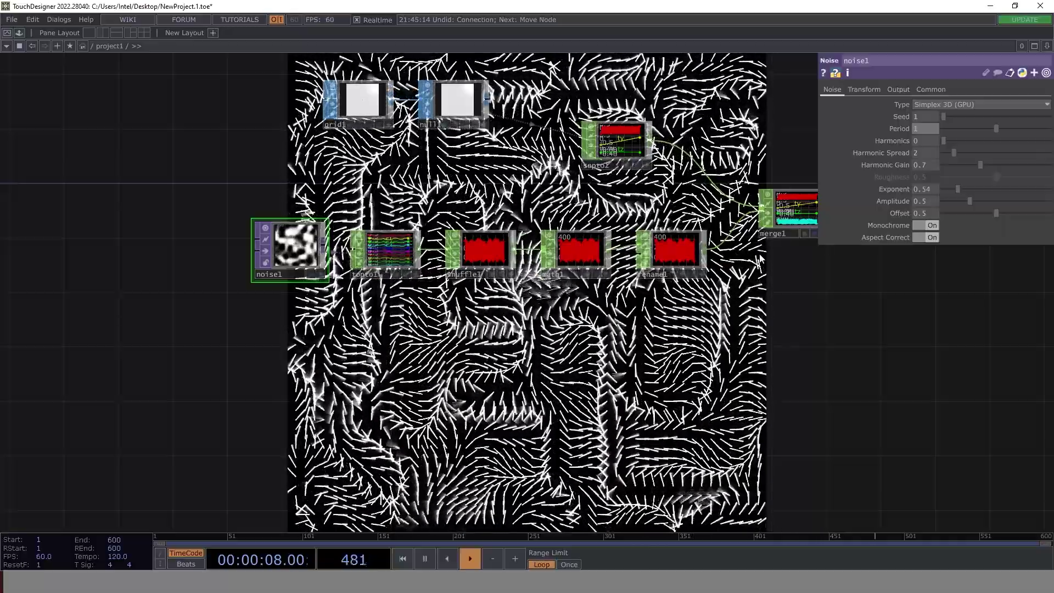
pyautogui.moveTo(925, 132); pyautogui.dragTo(956, 118, button='middle')
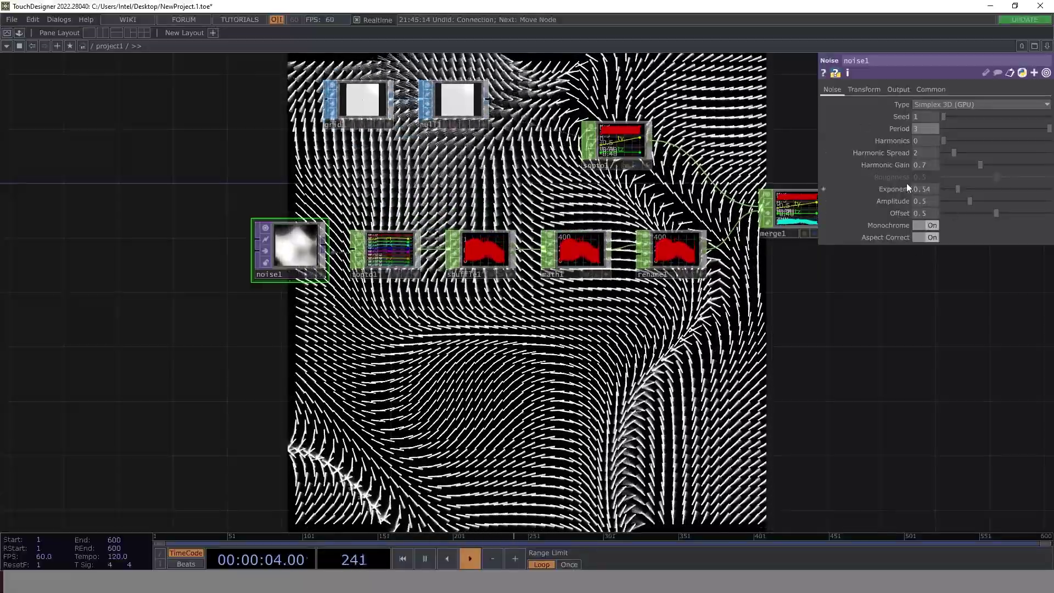
# - Speed up the noise animation by changing noise1's Translate Z expression to absTime.seconds * .5
pyautogui.moveTo(819, 369); pyautogui.dragTo(198, 207)
pyautogui.scroll(-6, 441, 283)
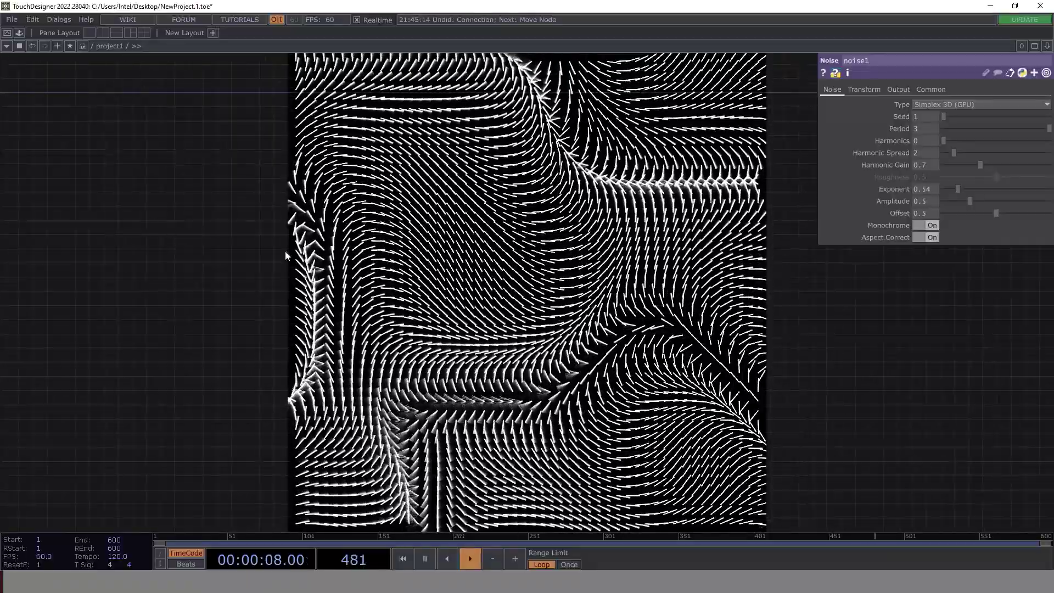
pyautogui.click(862, 89)
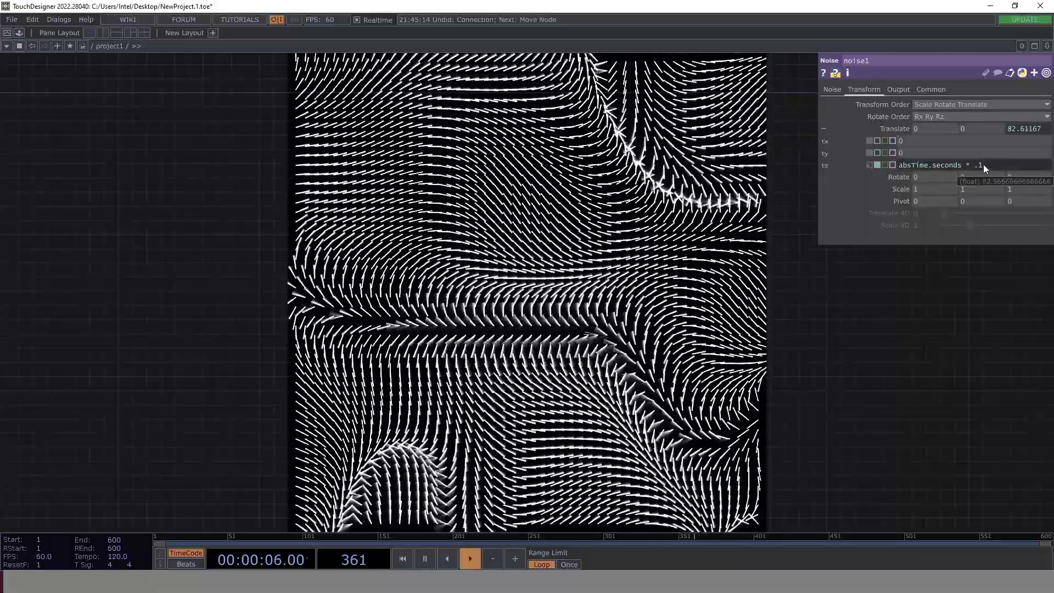
pyautogui.doubleClick(981, 167)
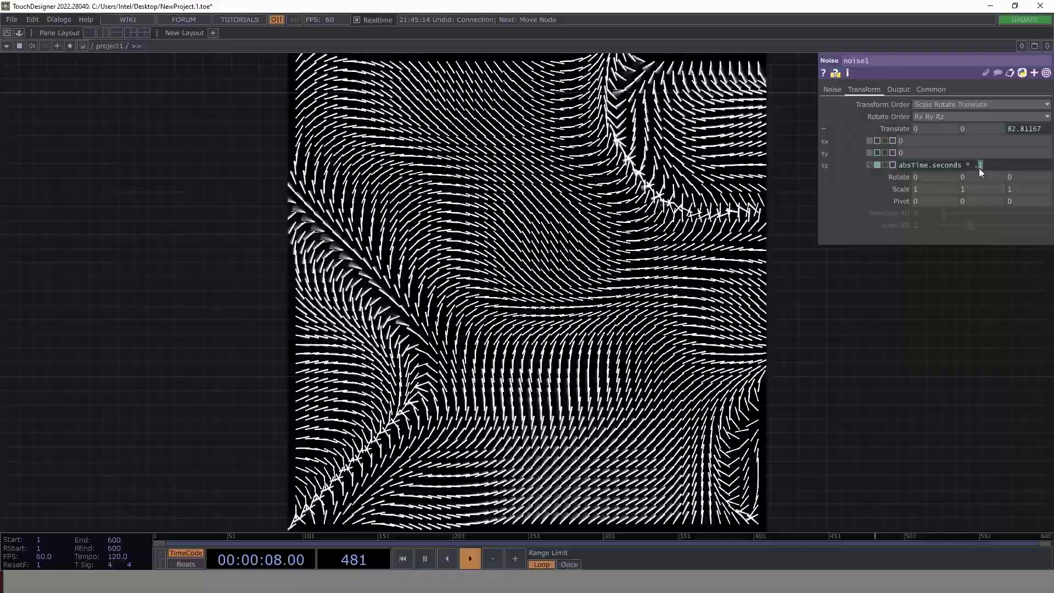
pyautogui.write('5')
pyautogui.press('Return')
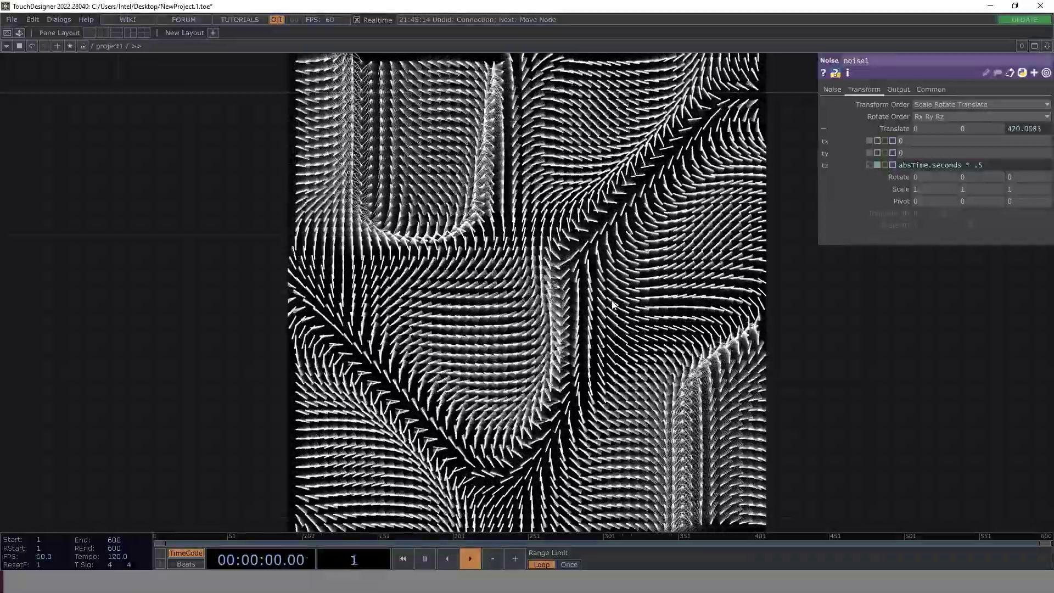
pyautogui.scroll(-8, 419, 231)
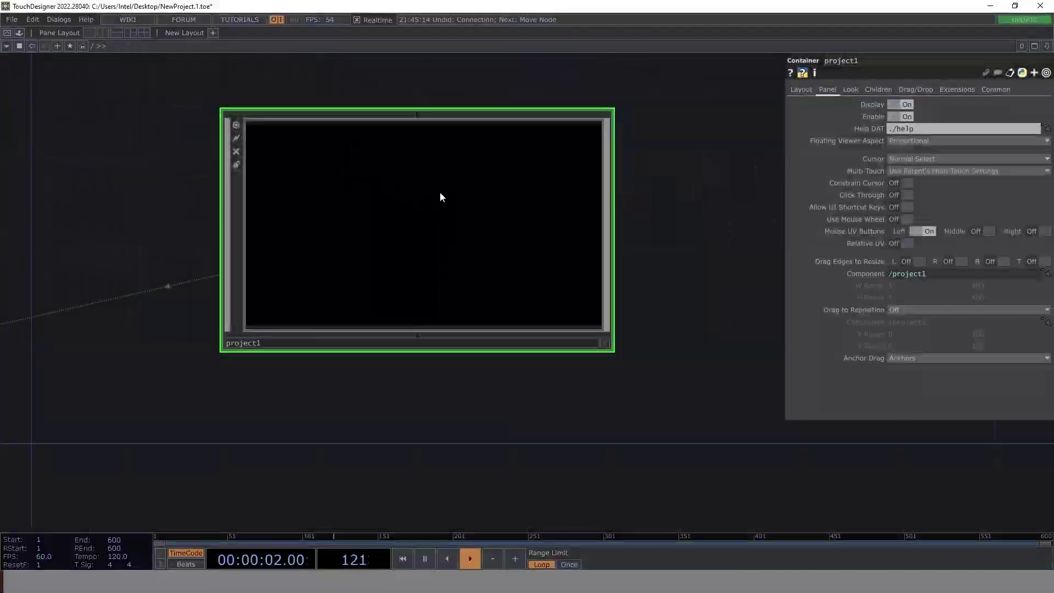
pyautogui.scroll(3, 440, 198)
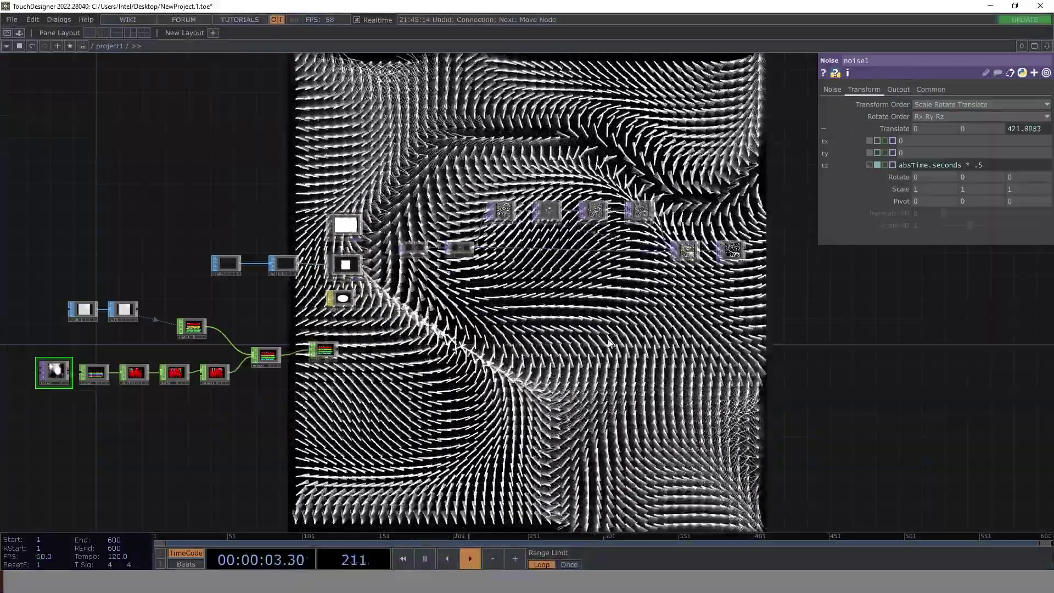
pyautogui.moveTo(609, 343); pyautogui.dragTo(403, 299)
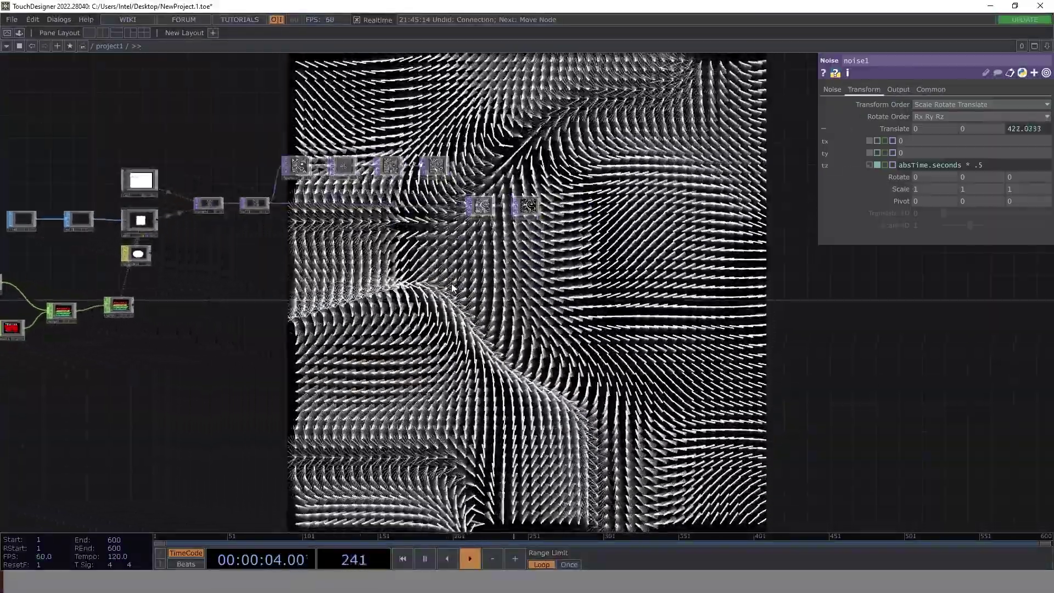
# - Lengthen the instanced lines by setting the X value of line1's Point B to 0.05
pyautogui.scroll(-3, 461, 285)
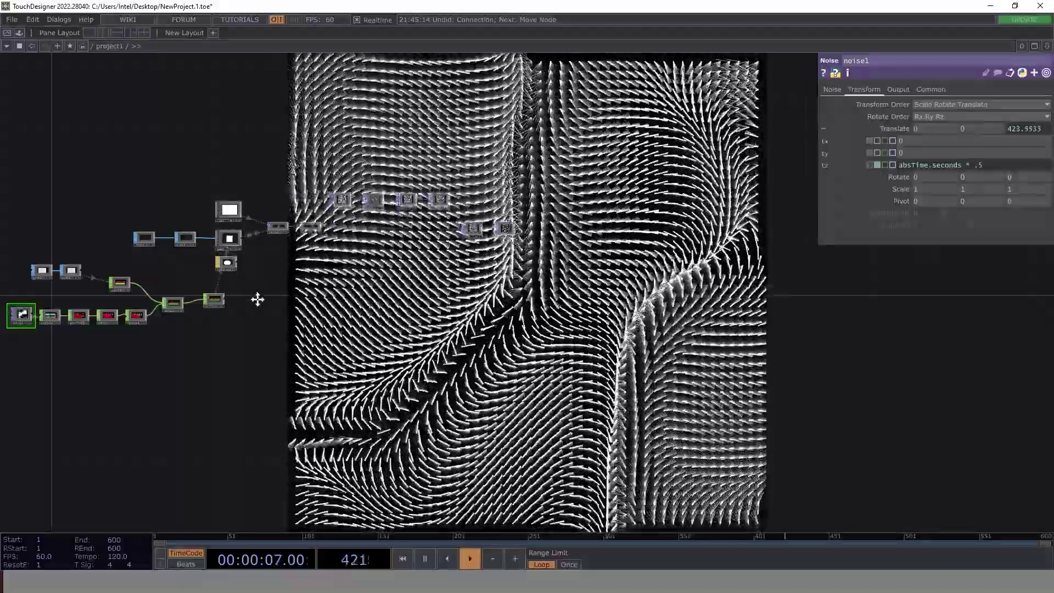
pyautogui.moveTo(258, 299); pyautogui.dragTo(345, 354)
pyautogui.scroll(8, 251, 287)
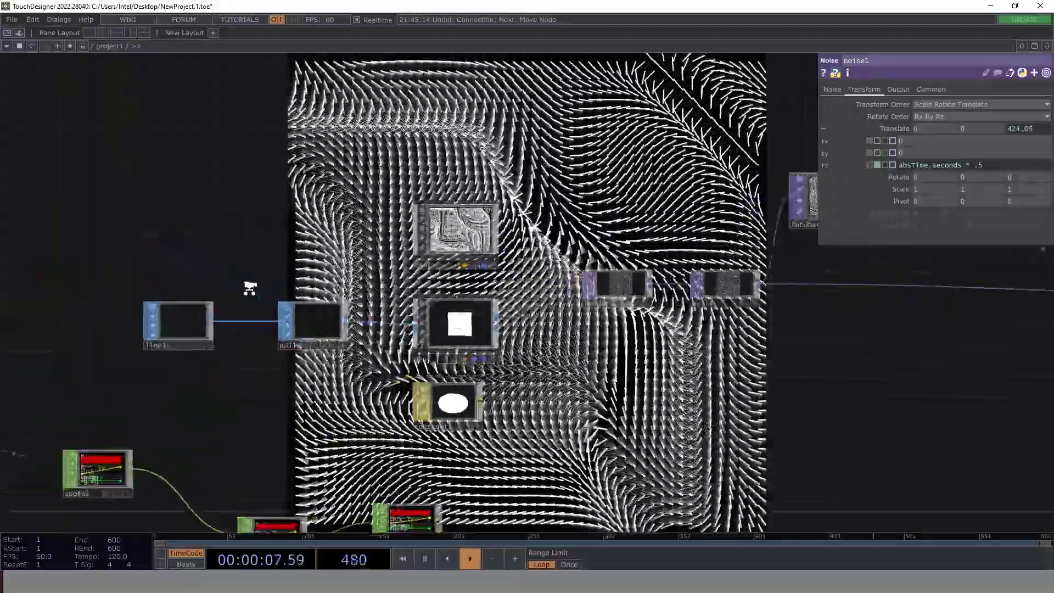
pyautogui.moveTo(170, 266); pyautogui.dragTo(271, 235)
pyautogui.click(275, 288)
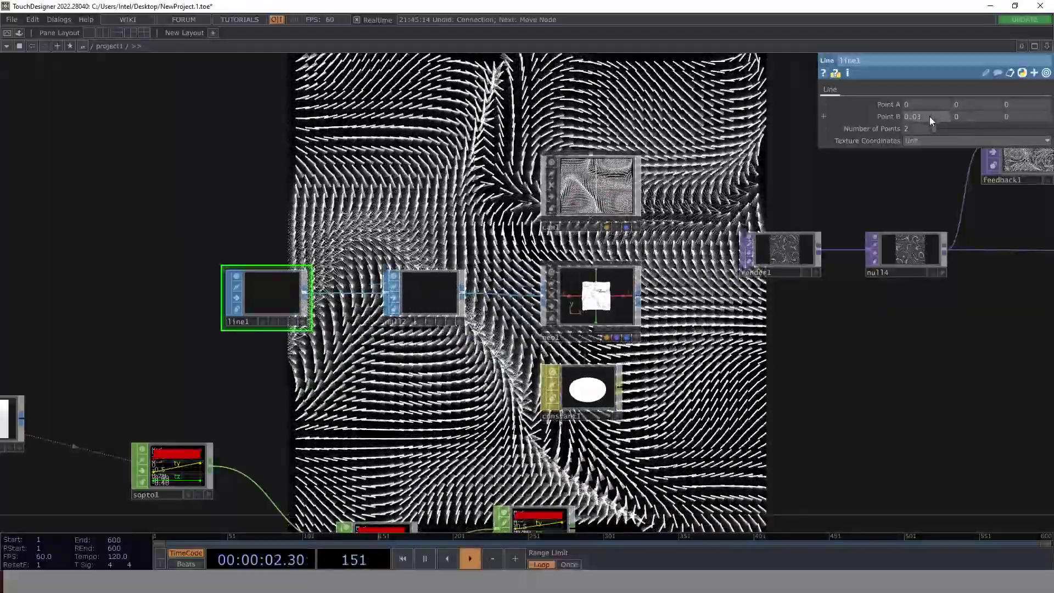
pyautogui.moveTo(930, 117); pyautogui.dragTo(952, 129, button='middle')
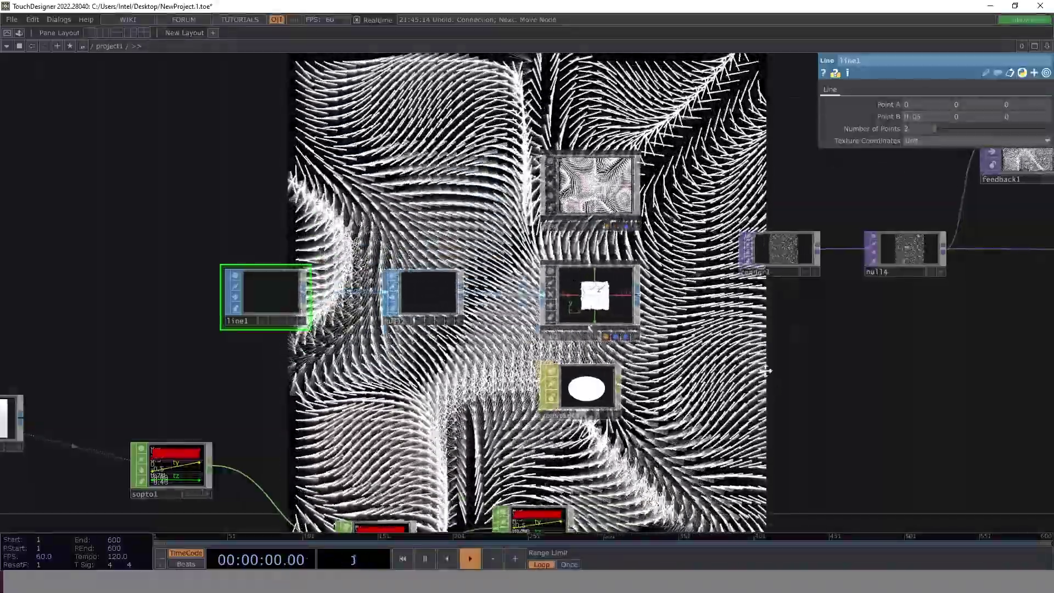
# - Try a smaller noise1 Period of 1 with the longer lines
pyautogui.moveTo(760, 369); pyautogui.dragTo(543, 224)
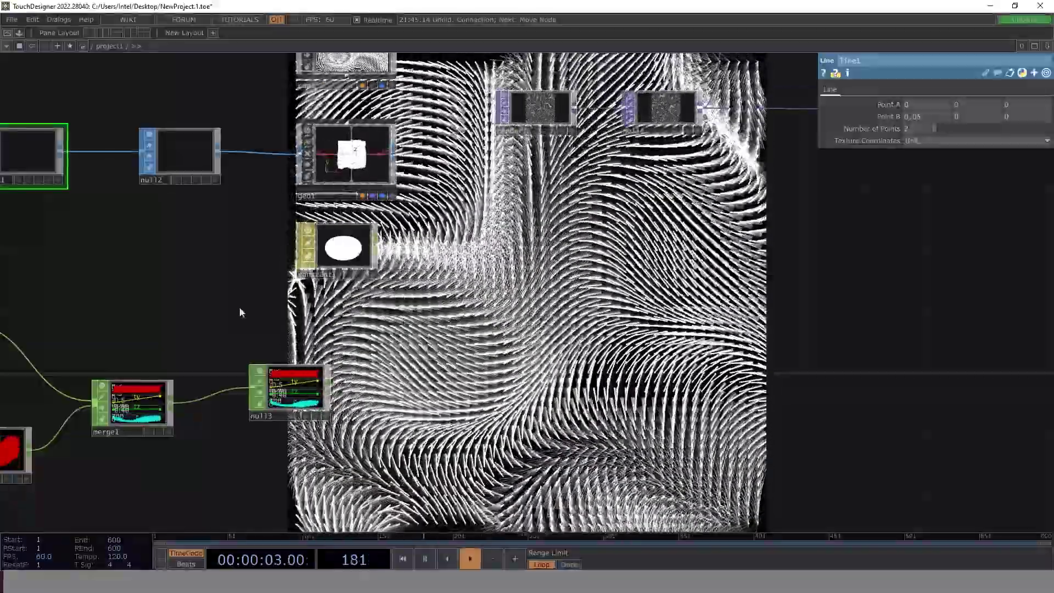
pyautogui.scroll(-3, 239, 307)
pyautogui.moveTo(199, 285); pyautogui.dragTo(600, 232)
pyautogui.click(143, 348)
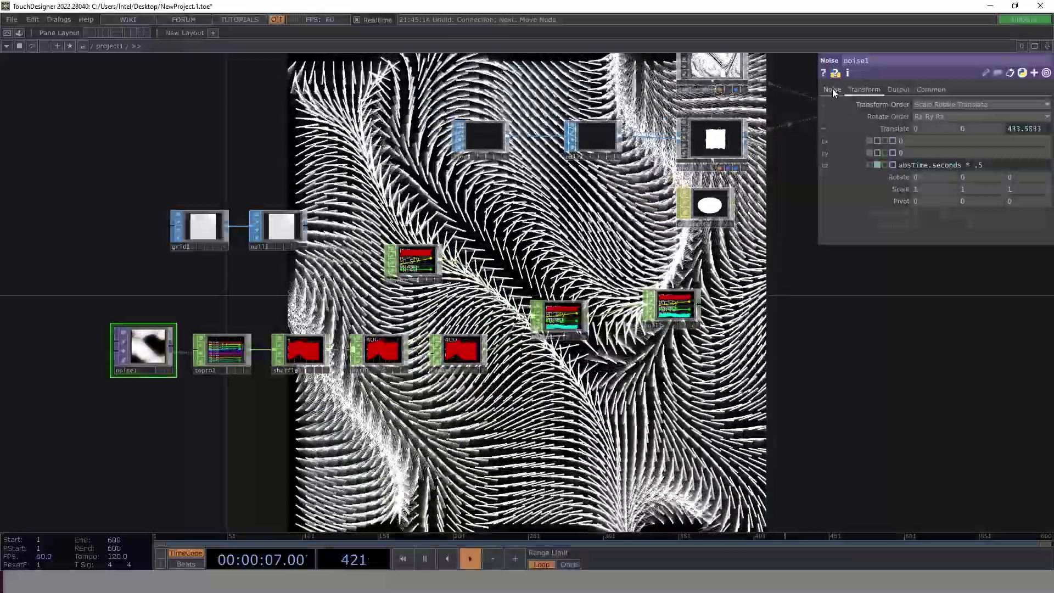
pyautogui.click(832, 89)
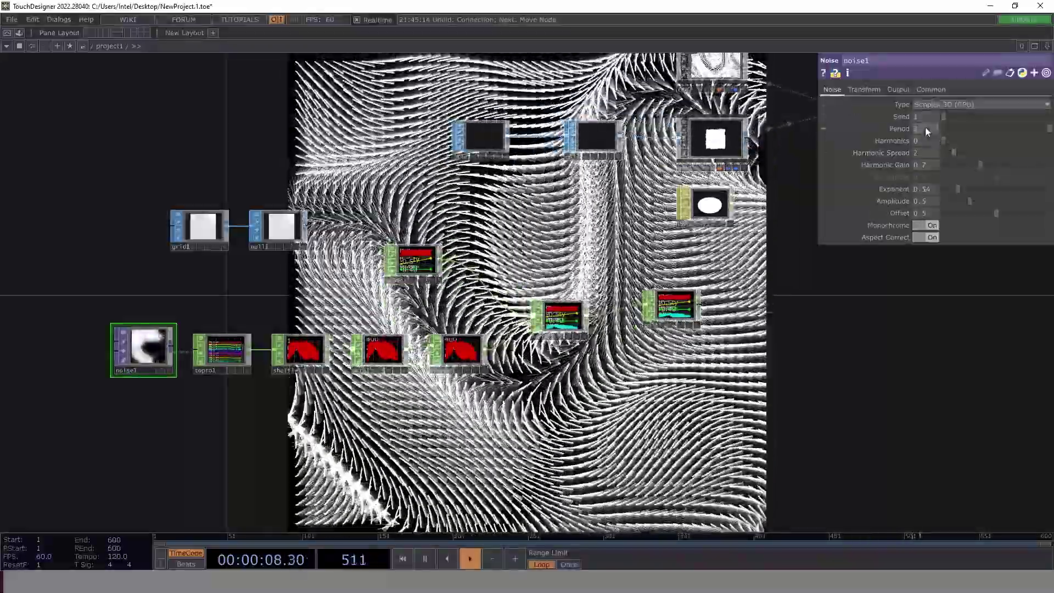
pyautogui.moveTo(926, 129)
pyautogui.mouseDown(button='middle')
pyautogui.moveTo(932, 118)
pyautogui.moveTo(916, 130)
pyautogui.mouseUp(button='middle')
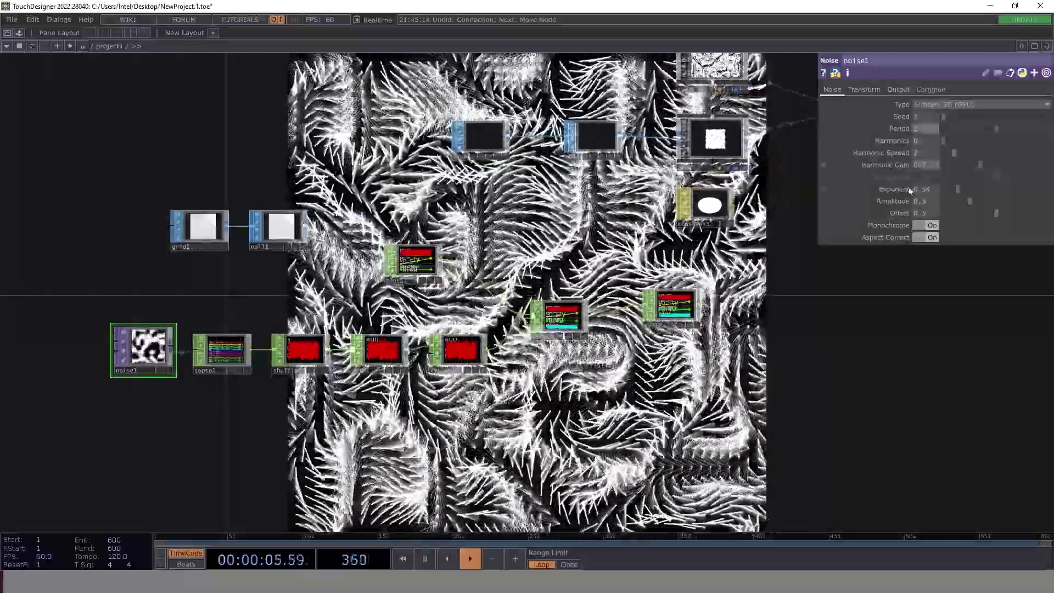
# - Set noise1's Period to 3 to broaden the flow pattern
pyautogui.moveTo(863, 309); pyautogui.dragTo(235, 144)
pyautogui.scroll(-5, 306, 165)
pyautogui.moveTo(512, 272); pyautogui.dragTo(284, 205)
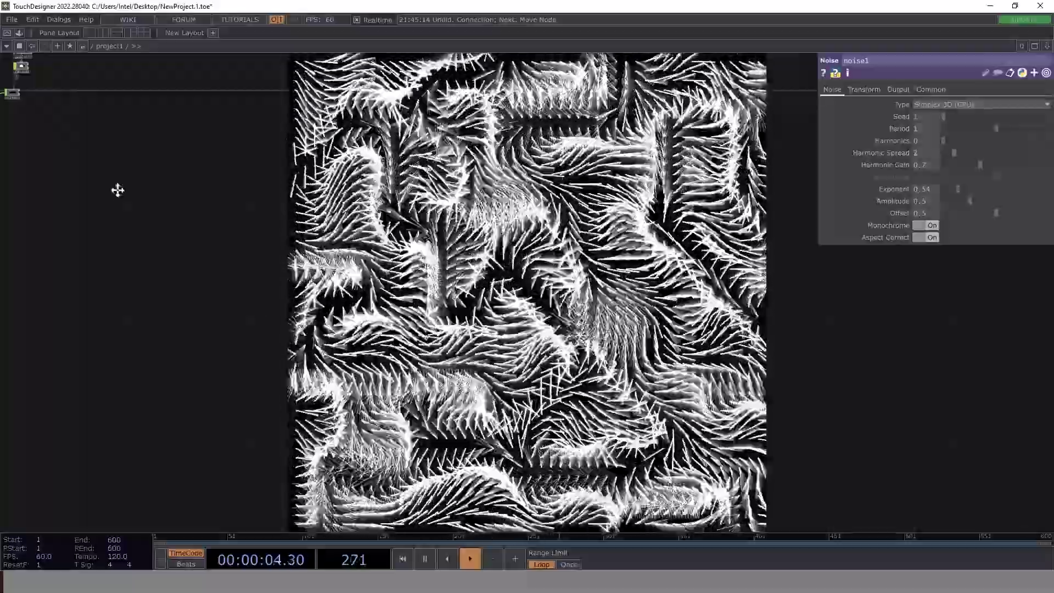
pyautogui.moveTo(118, 190); pyautogui.dragTo(209, 259)
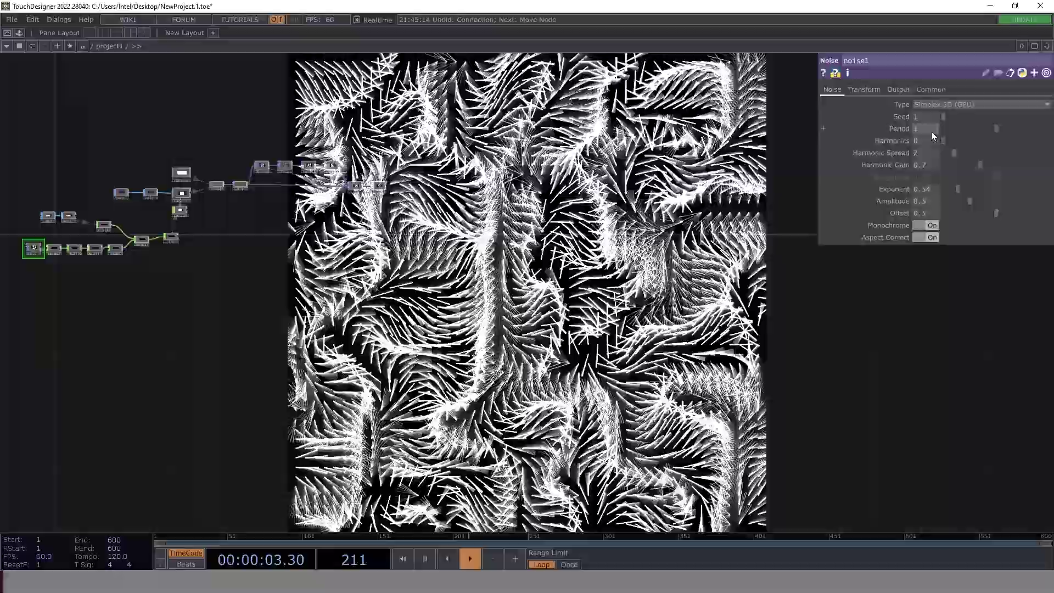
pyautogui.moveTo(929, 130); pyautogui.dragTo(961, 118, button='middle')
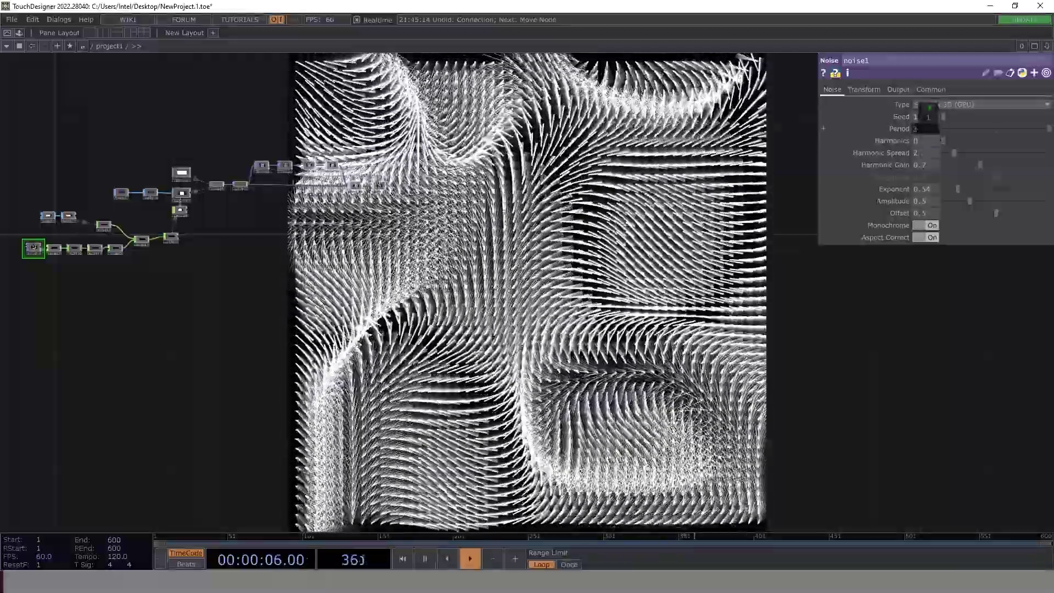